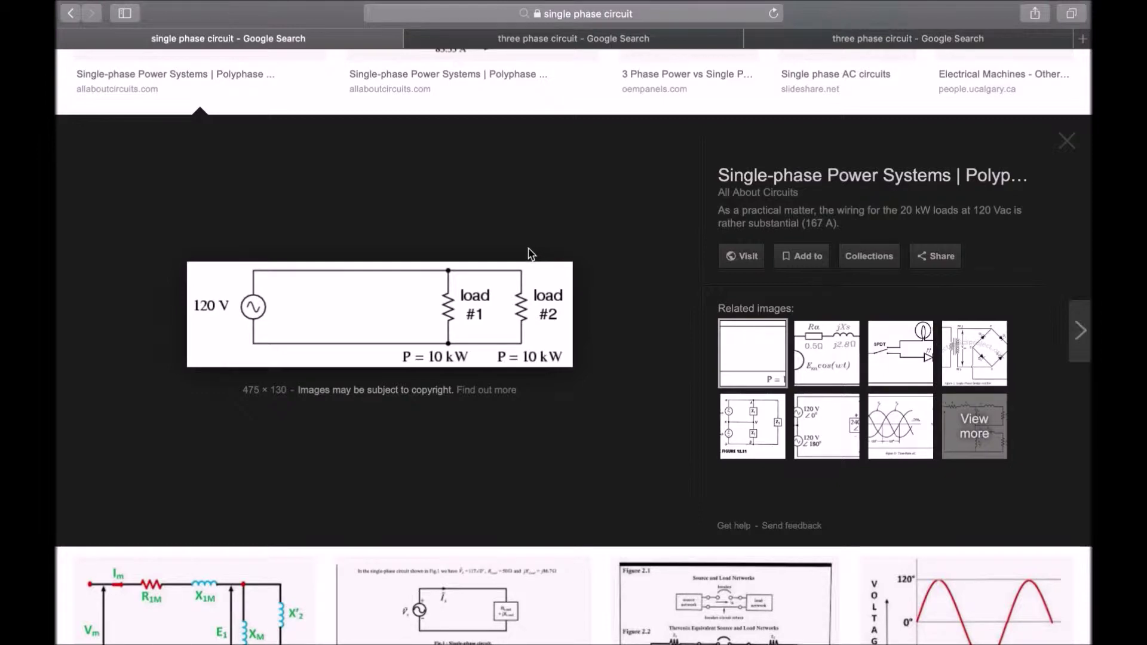
# Bring up the three-phase search showing the 120 V, 10 kW Three-phase Power Systems diagram.
pyautogui.click(550, 40)
pyautogui.scroll(-3, 532, 221)
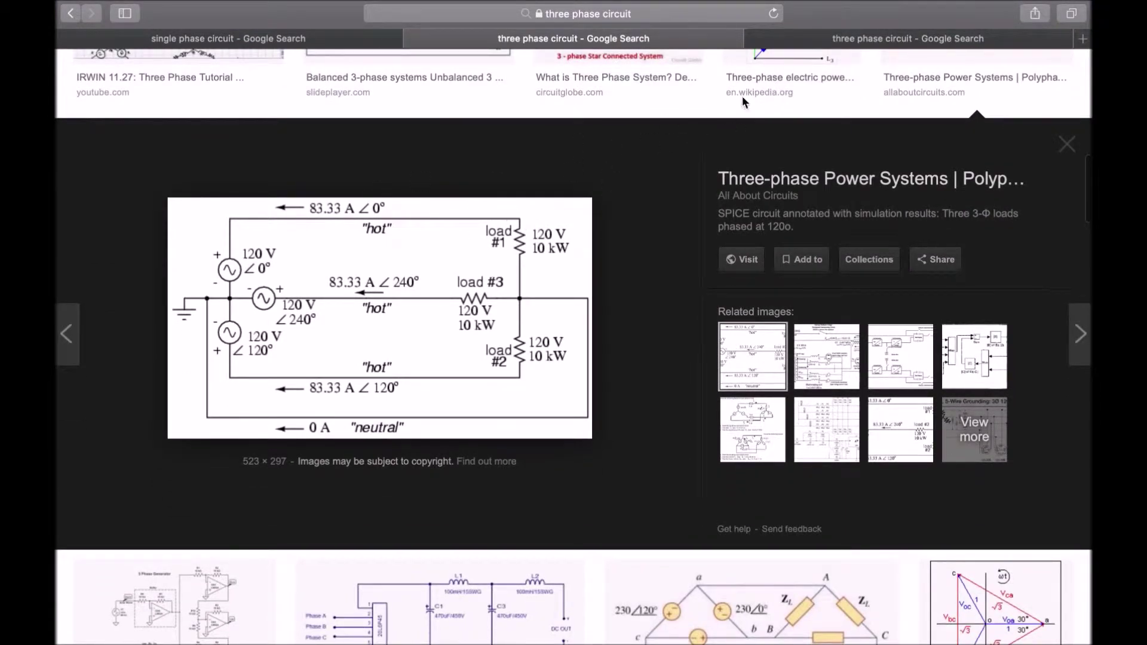
# Show the Wikipedia 'Three-phase electric power' generator-to-load transmission line image.
pyautogui.click(922, 43)
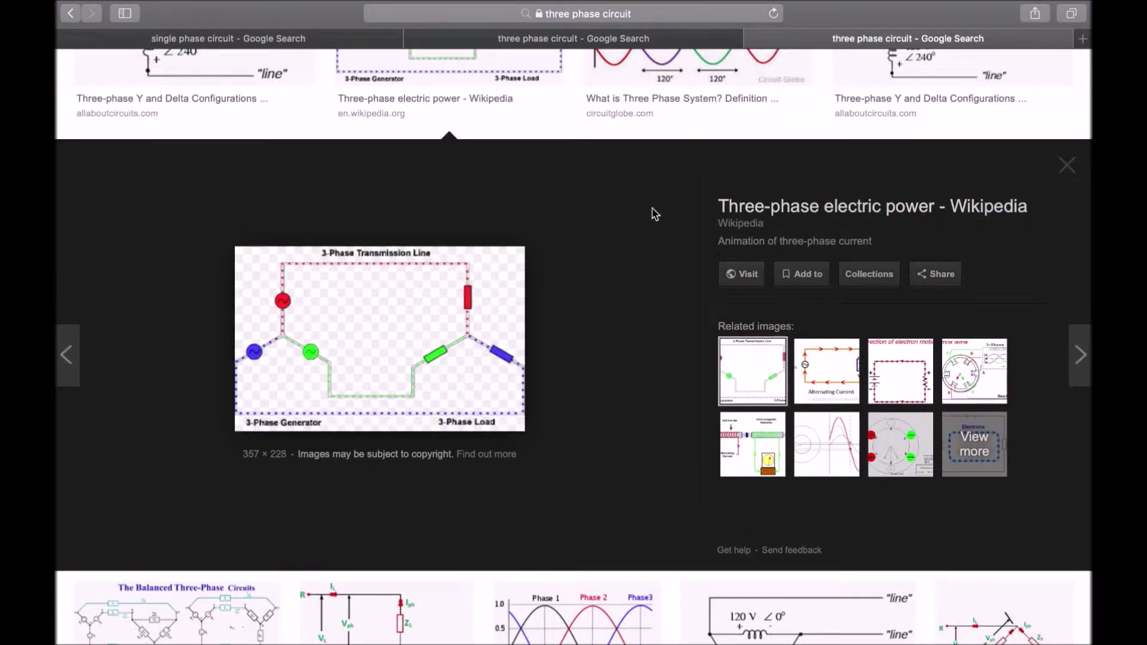
pyautogui.scroll(-3, 654, 213)
pyautogui.scroll(2, 656, 214)
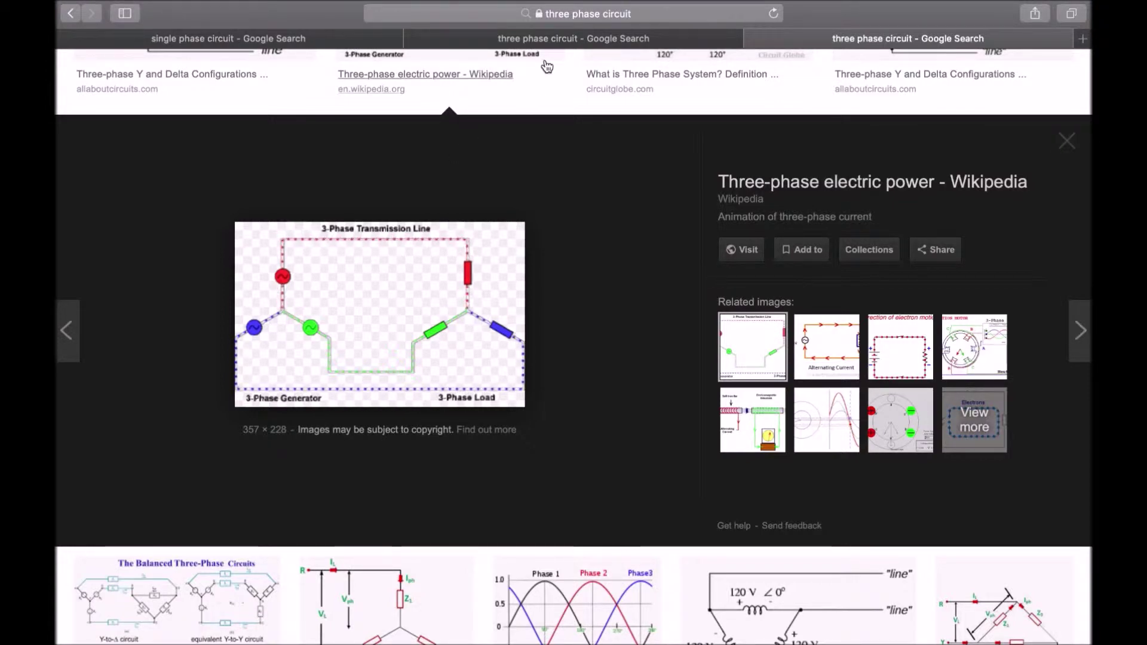
# Revisit the Three-phase Power Systems diagram, then move to the single-phase circuit search.
pyautogui.click(544, 38)
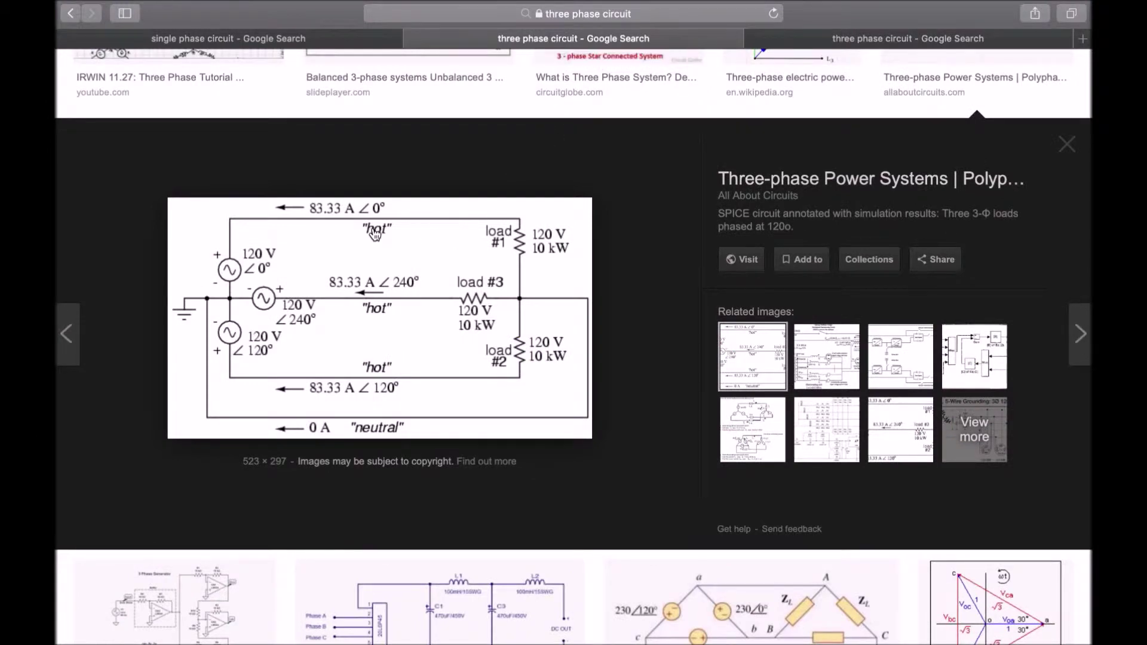
pyautogui.scroll(-1, 383, 239)
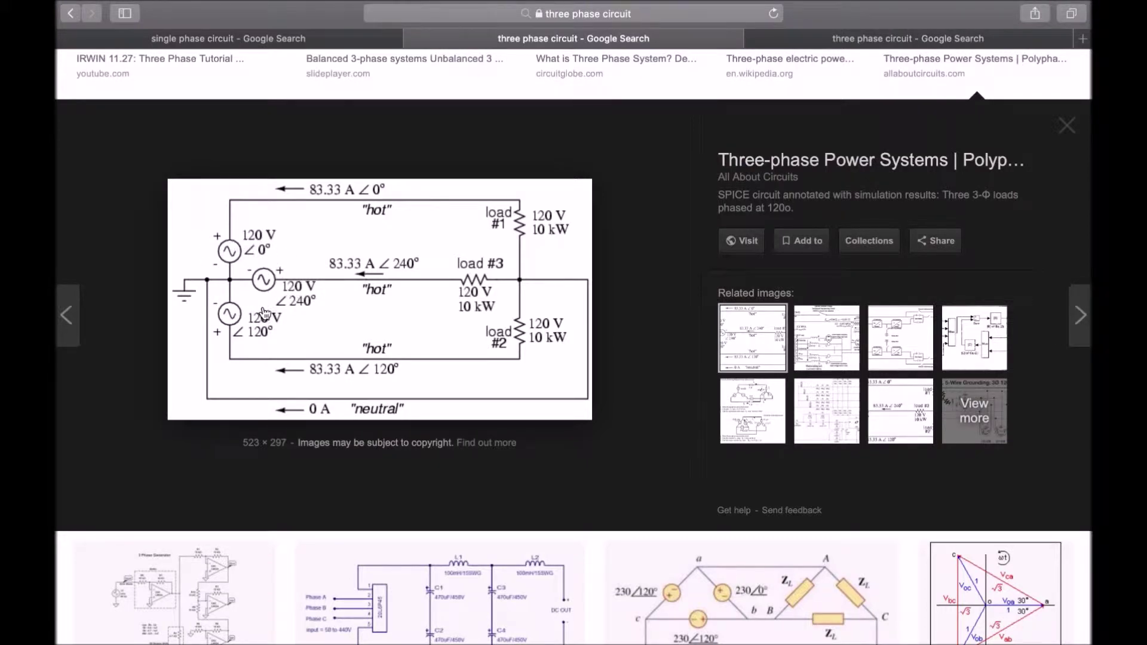
pyautogui.click(245, 39)
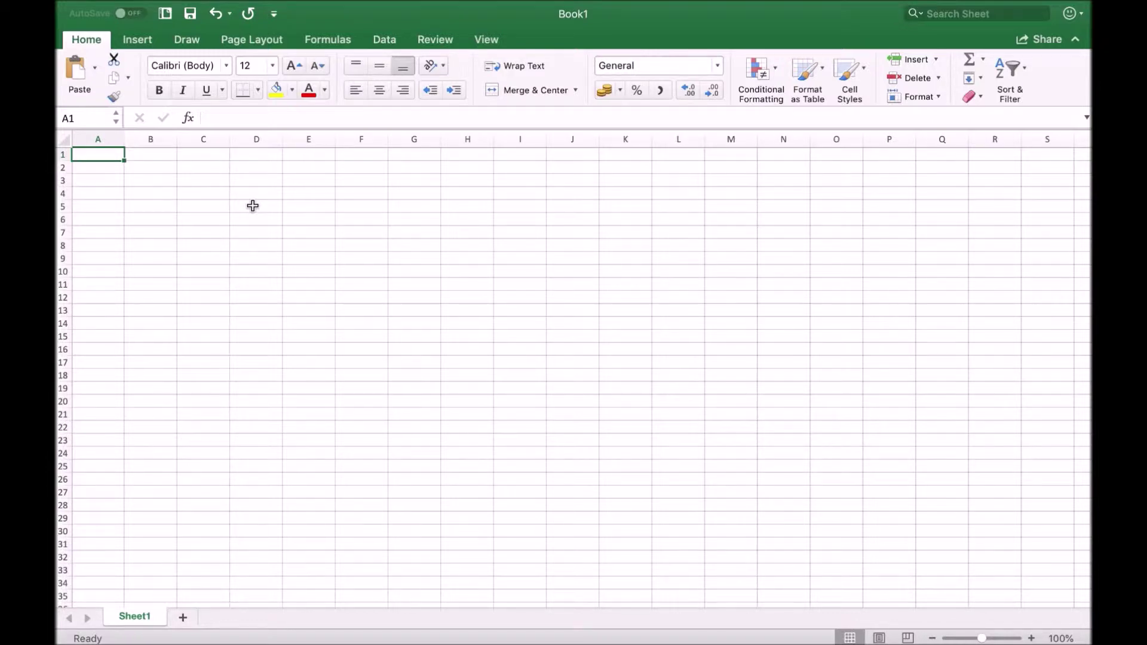
# Enter 'Degrees' in A1 and fill angles 0, 10, 20 … 360 below it.
pyautogui.write('Degree')
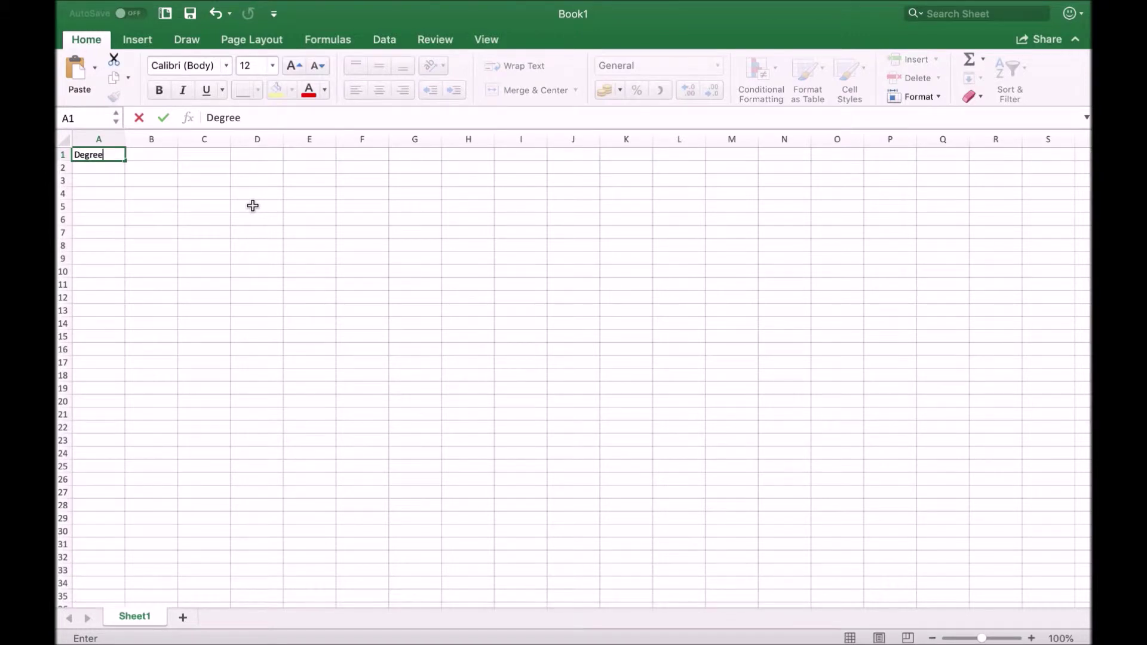
pyautogui.write('s')
pyautogui.press('Return')
pyautogui.write('0')
pyautogui.press('Return')
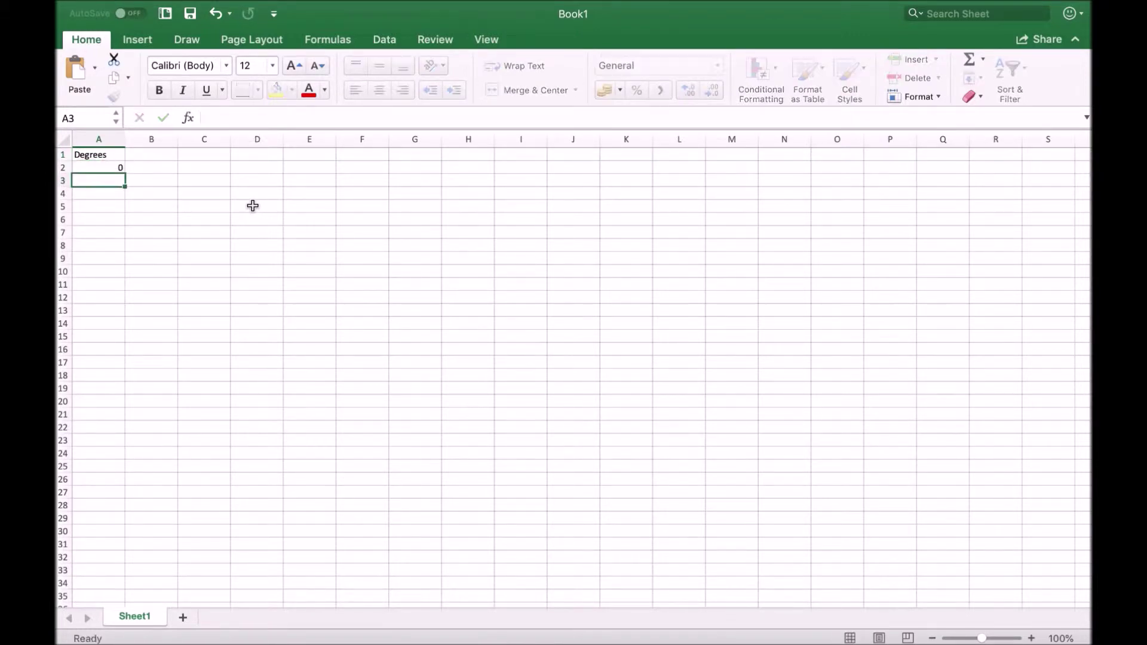
pyautogui.write('10')
pyautogui.press('Return')
pyautogui.write('20')
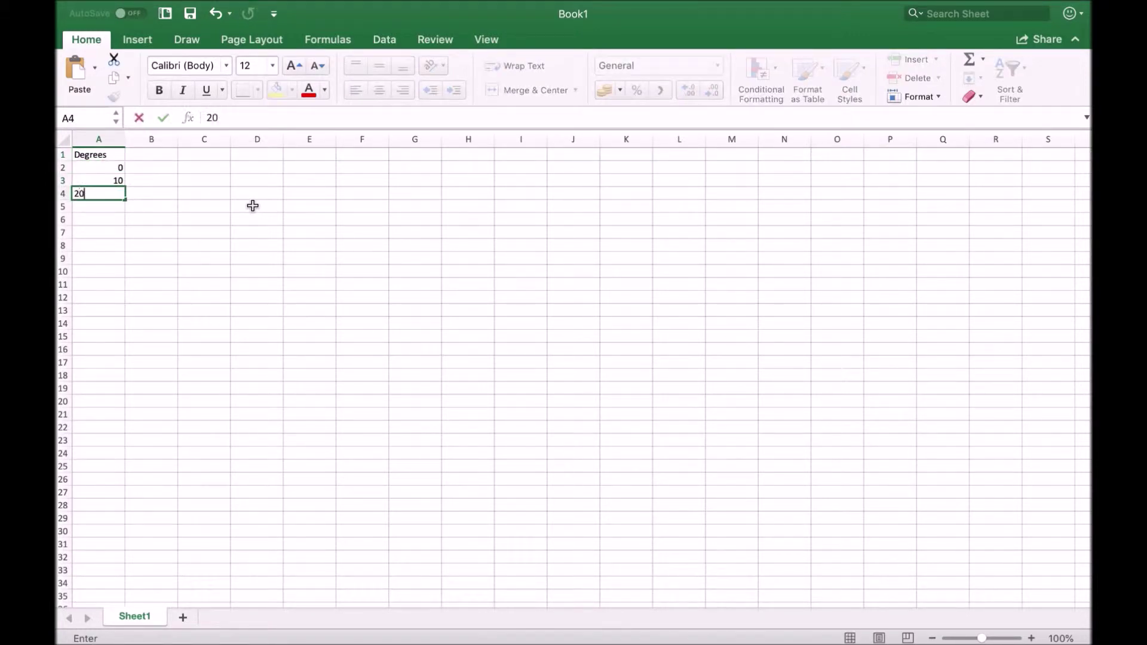
pyautogui.press('Return')
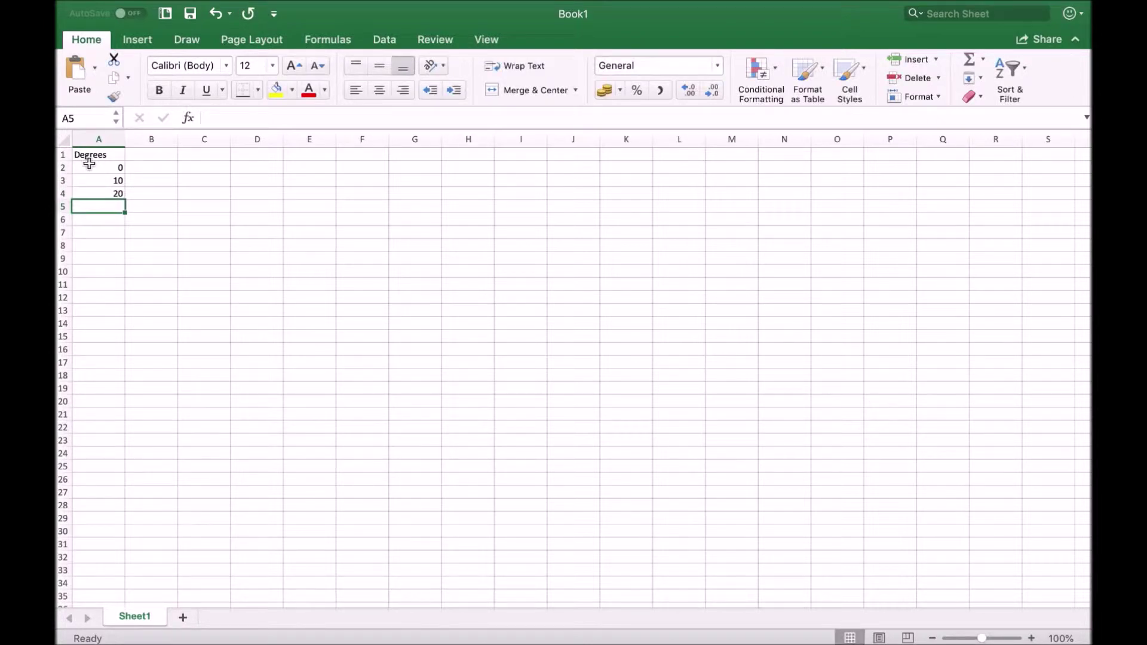
pyautogui.moveTo(89, 163); pyautogui.dragTo(127, 597)
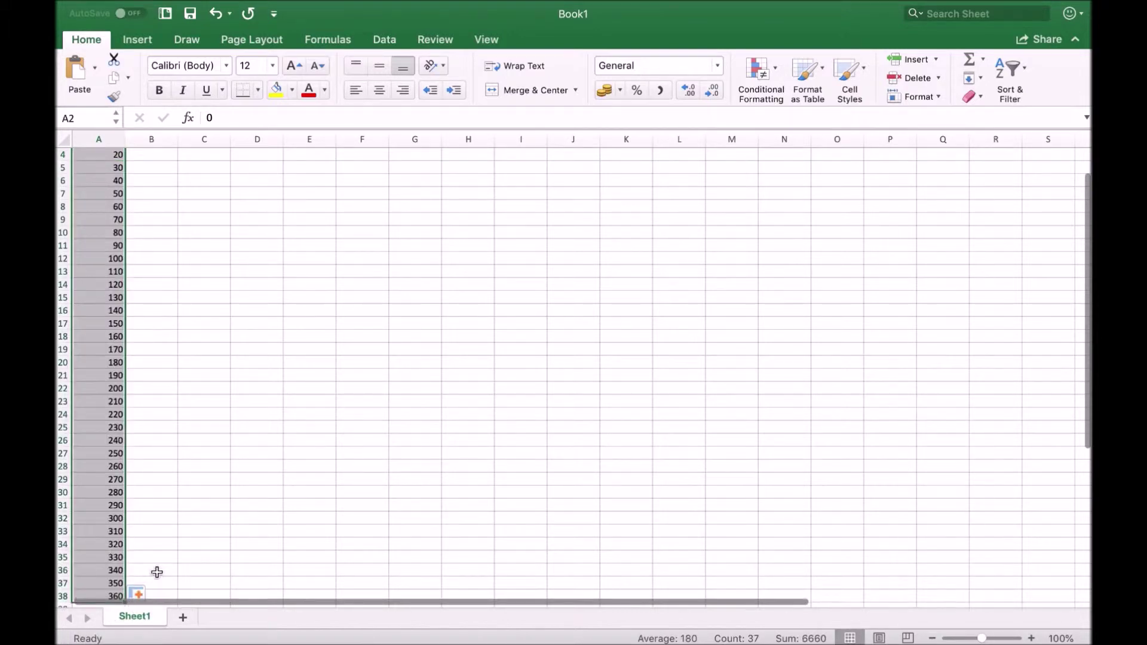
pyautogui.scroll(-5, 187, 463)
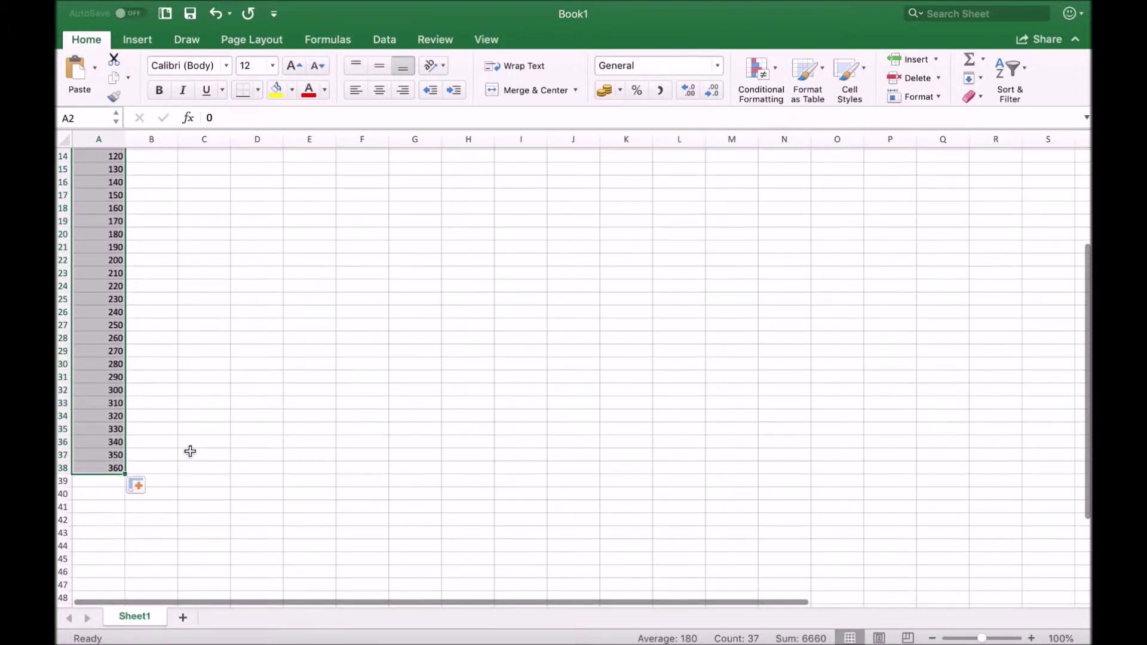
pyautogui.scroll(6, 190, 451)
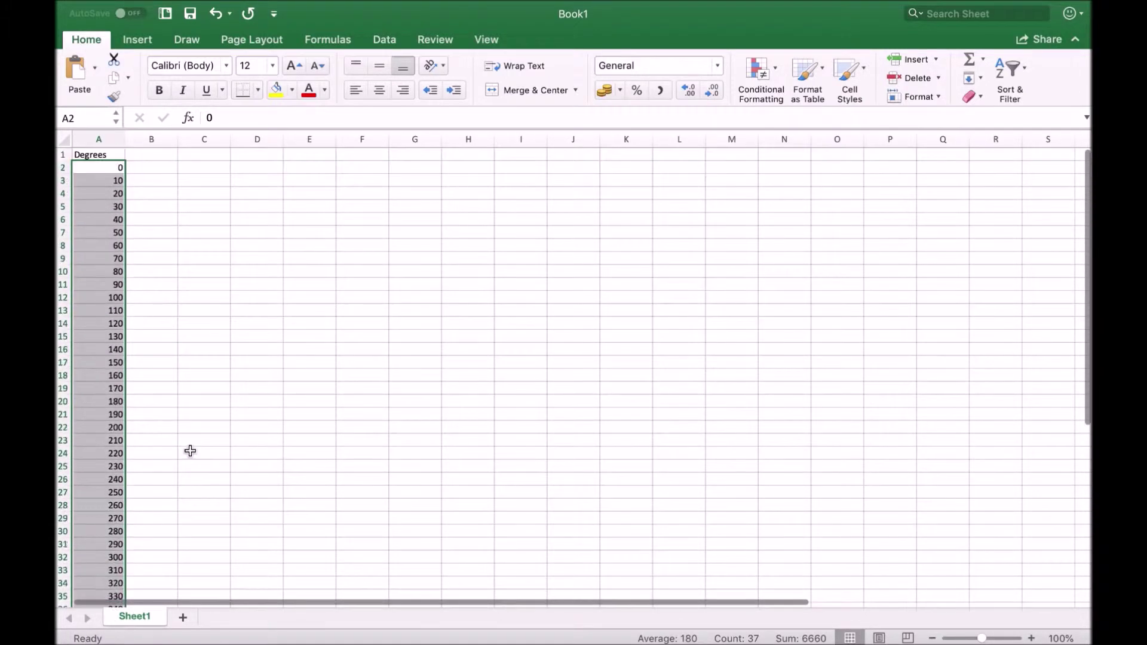
pyautogui.click(164, 154)
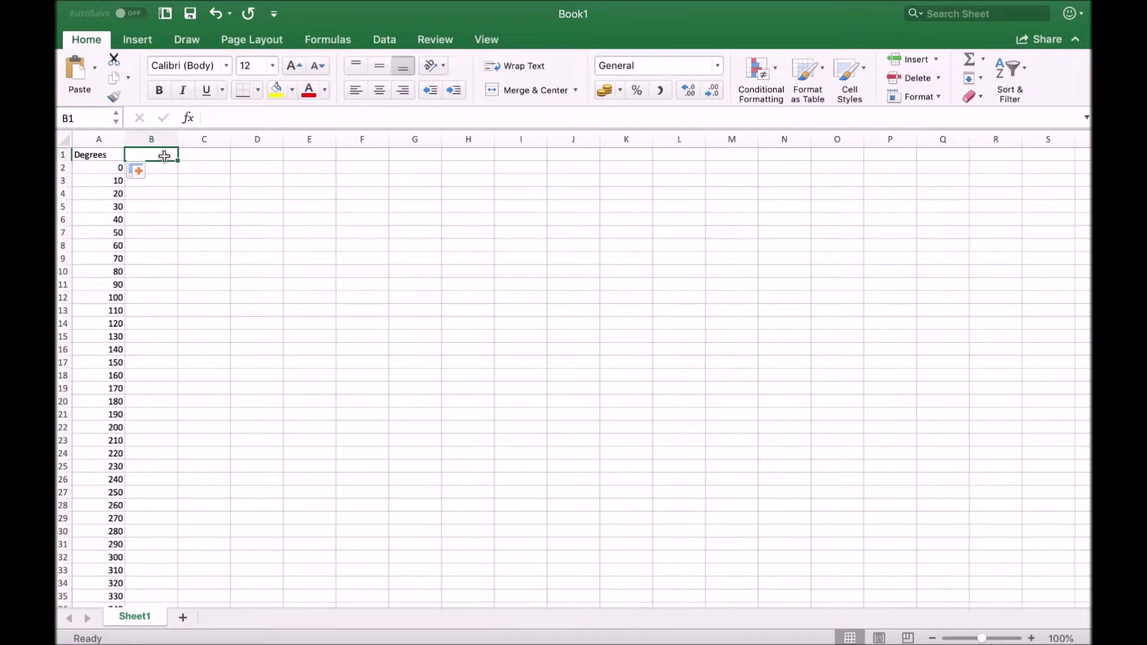
# Head column B 'V' and fill =240*SIN(RADIANS(A2)) down beside every angle.
pyautogui.write('V')
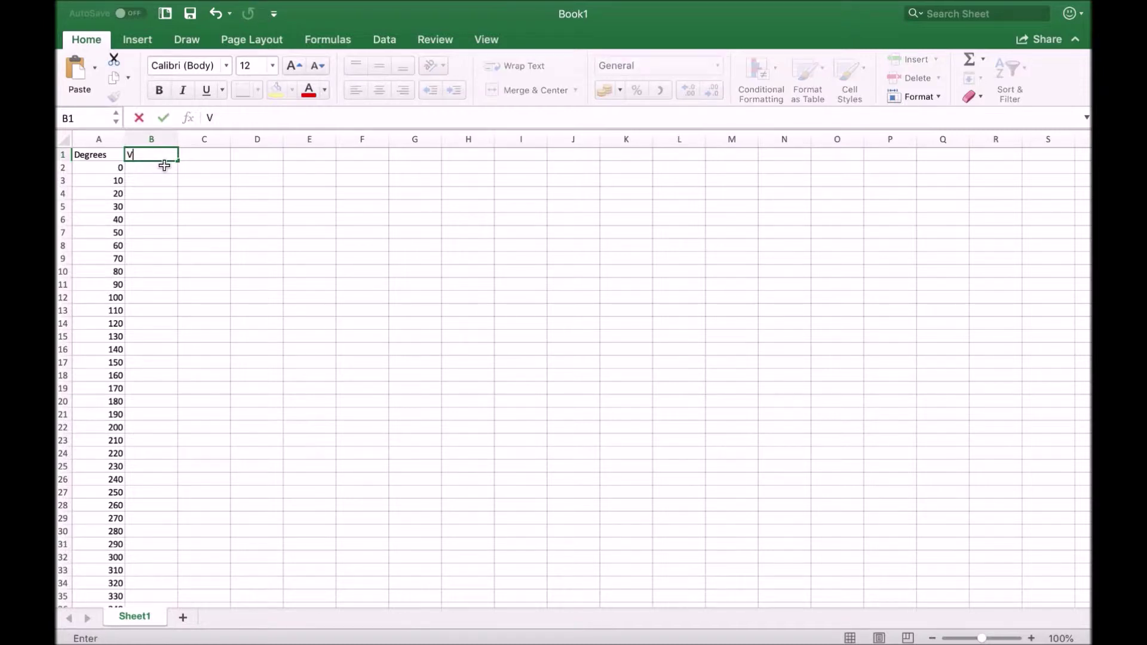
pyautogui.click(165, 169)
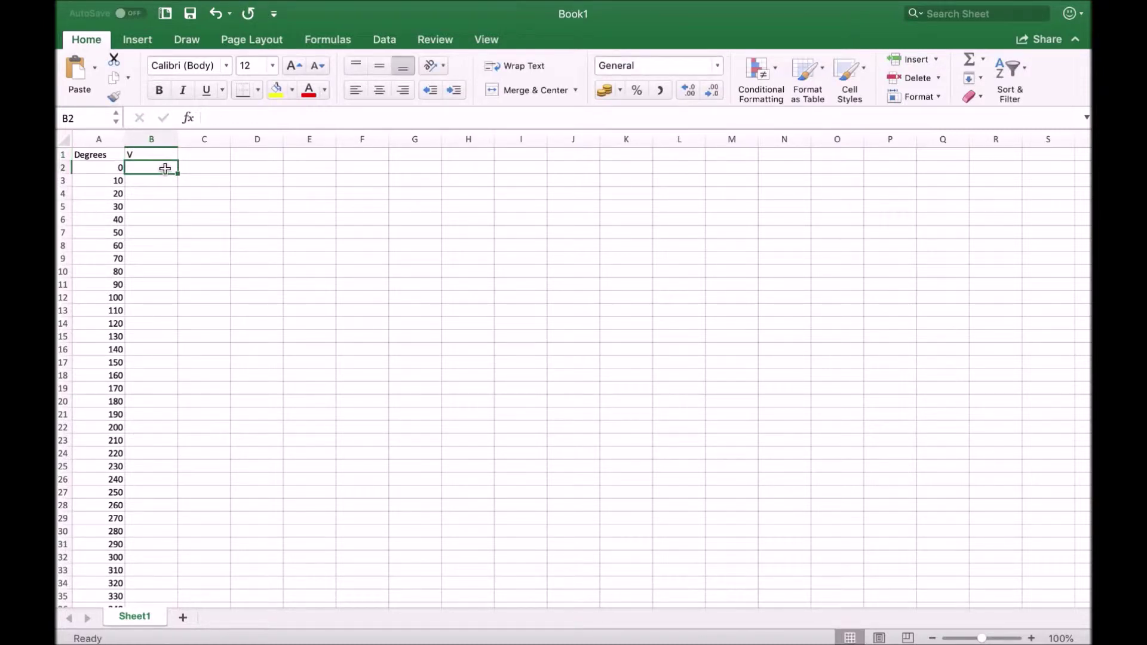
pyautogui.write('=')
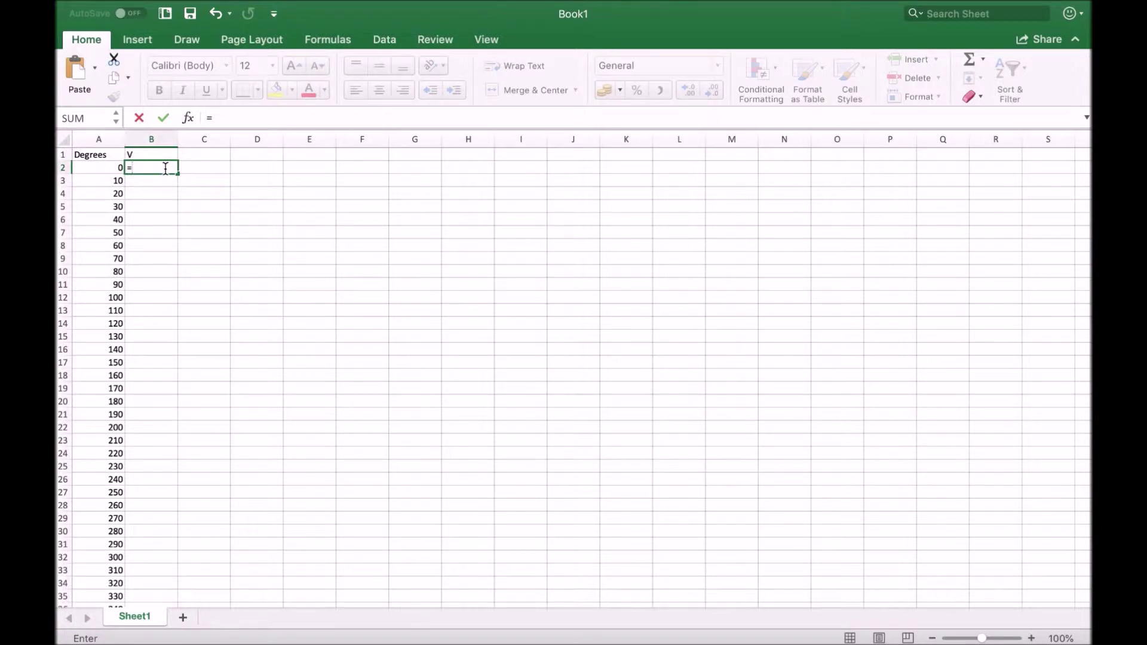
pyautogui.write('240')
pyautogui.write('*SIN(')
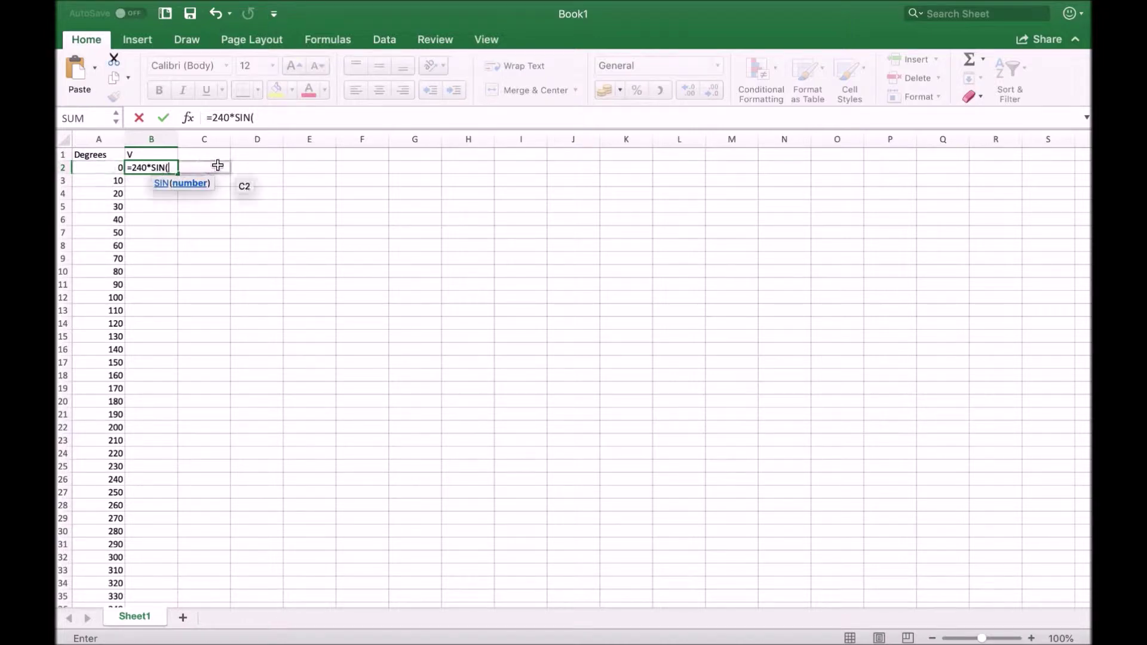
pyautogui.write('RADI')
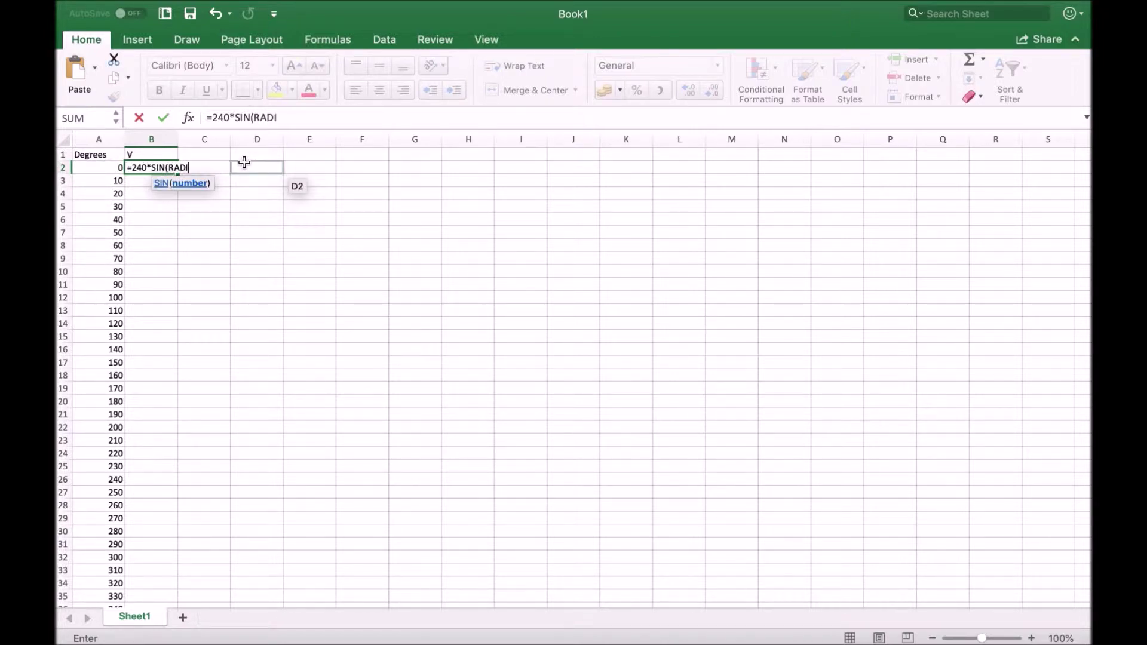
pyautogui.write('ANS(')
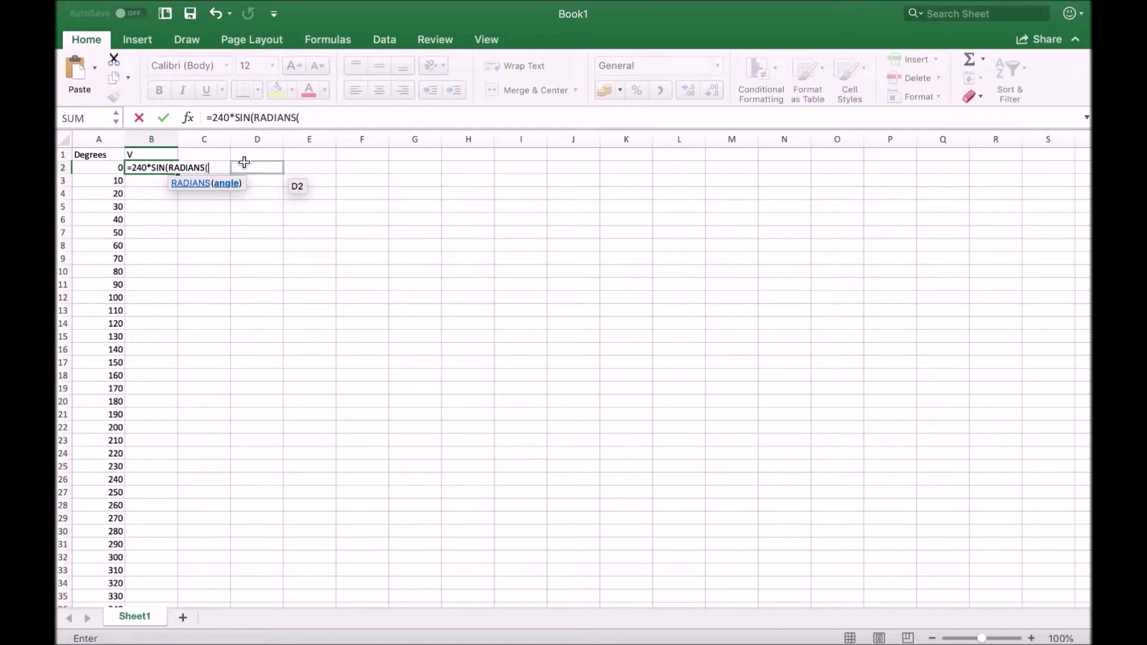
pyautogui.click(89, 168)
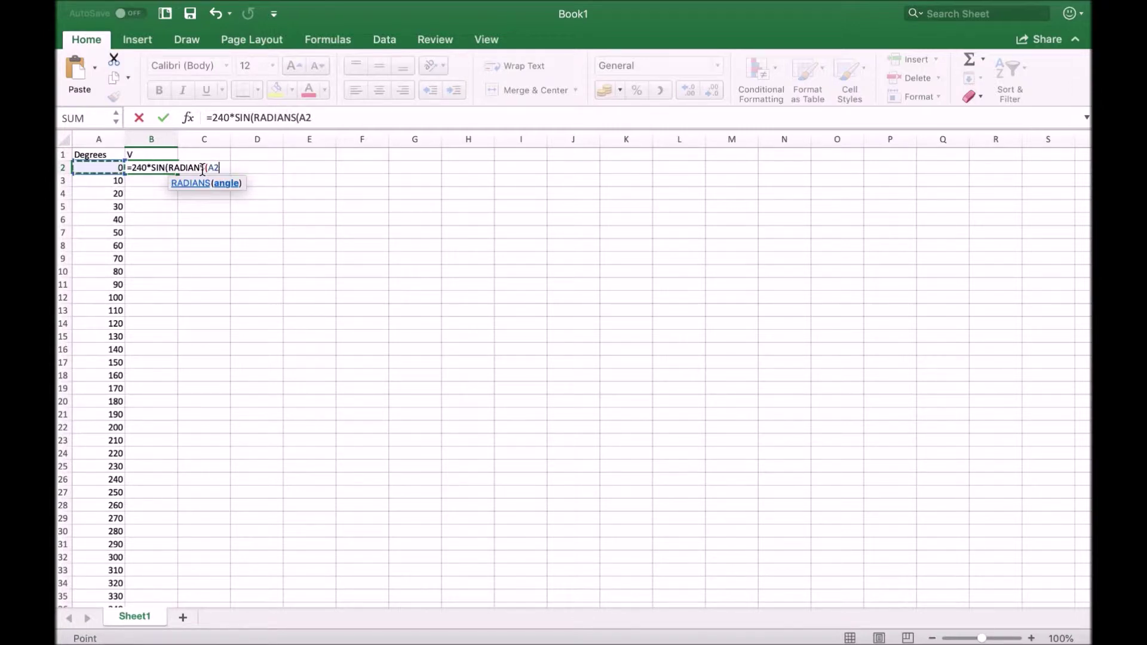
pyautogui.write('))')
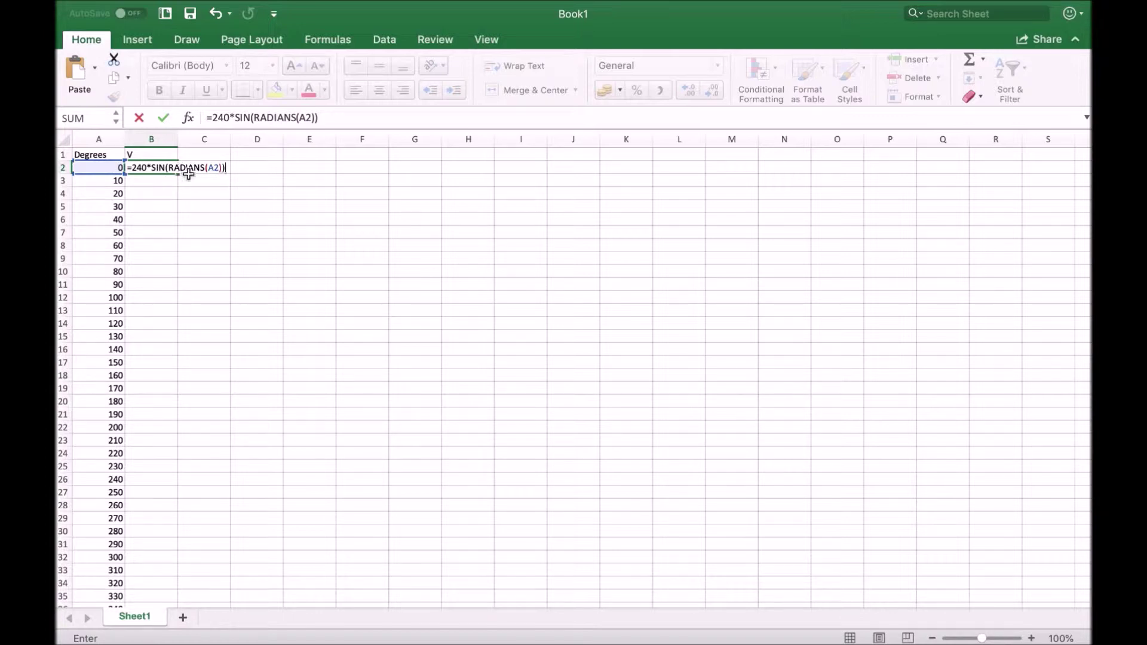
pyautogui.press('Return')
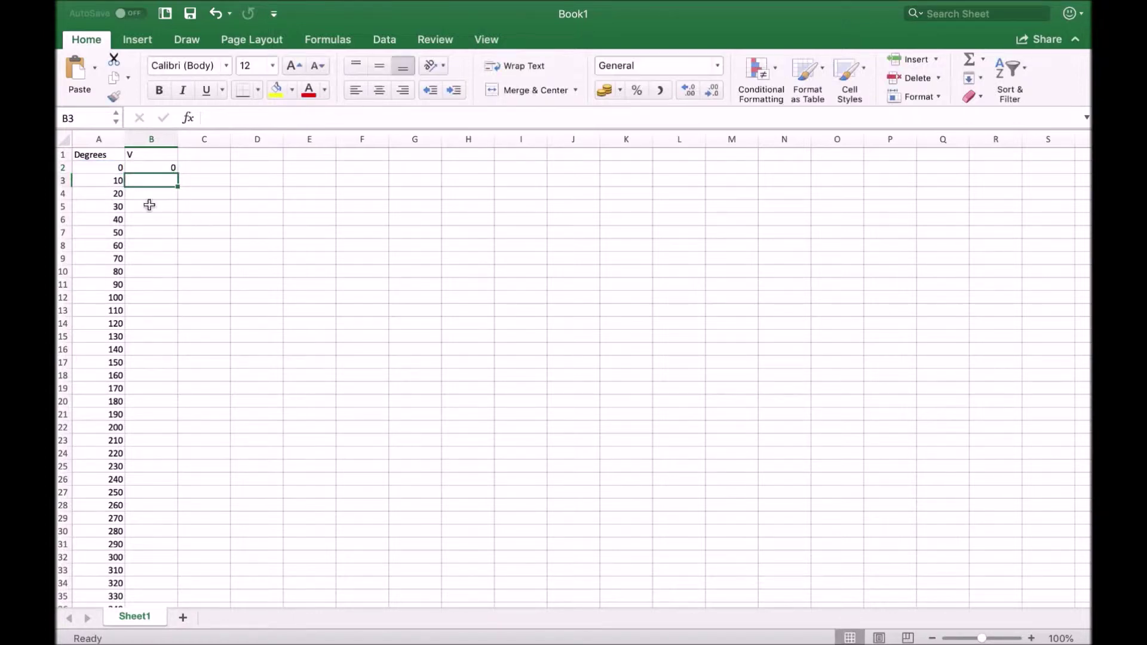
pyautogui.click(152, 168)
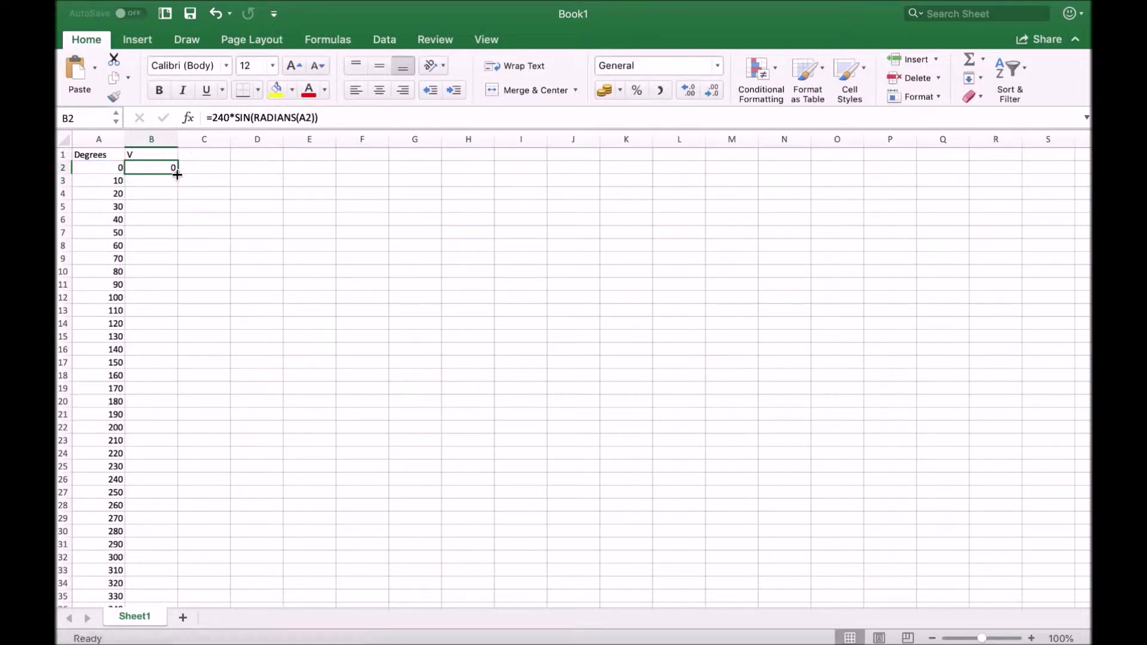
pyautogui.doubleClick(177, 174)
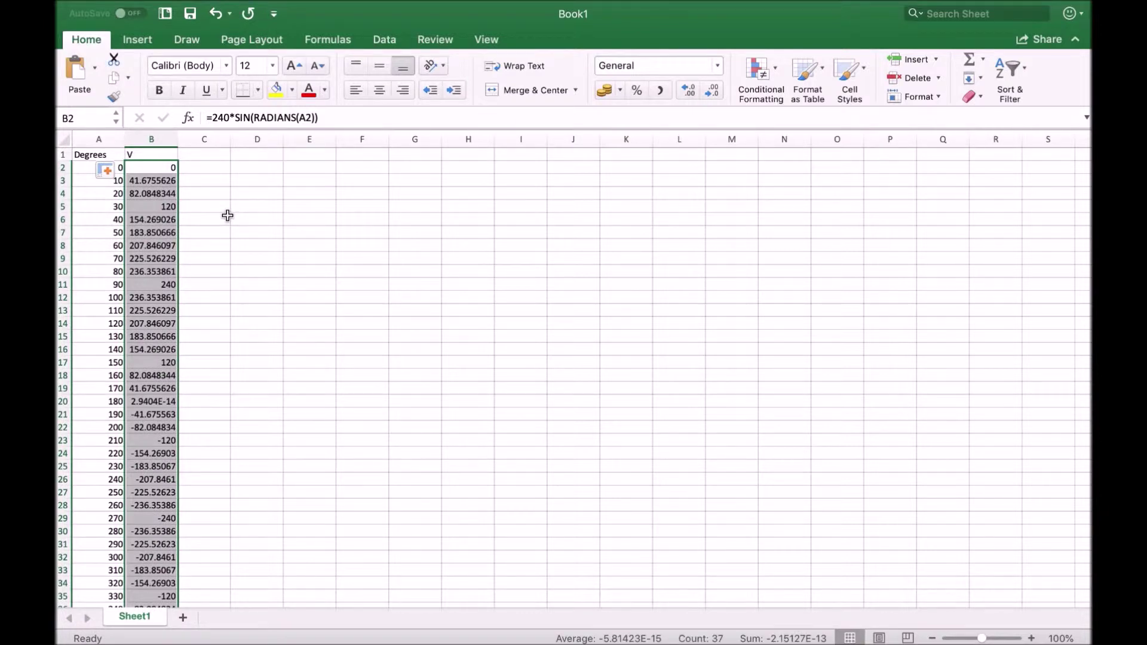
# Insert a smooth-line scatter chart of Degrees and V, then delete it.
pyautogui.click(120, 154)
pyautogui.press('super+a')
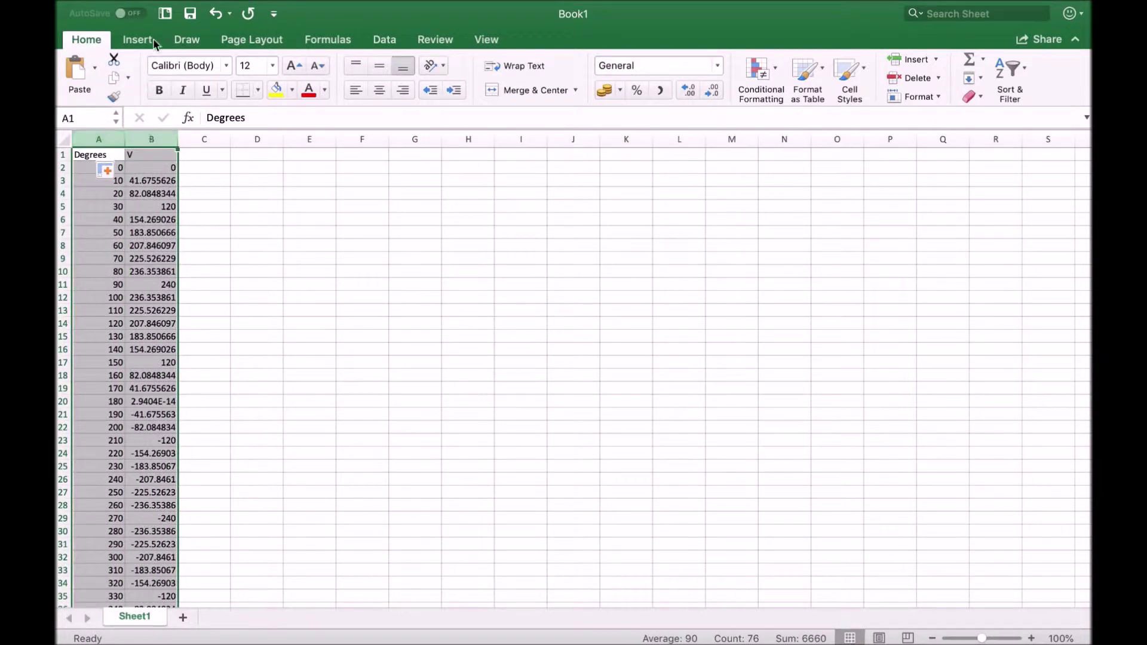
pyautogui.click(145, 39)
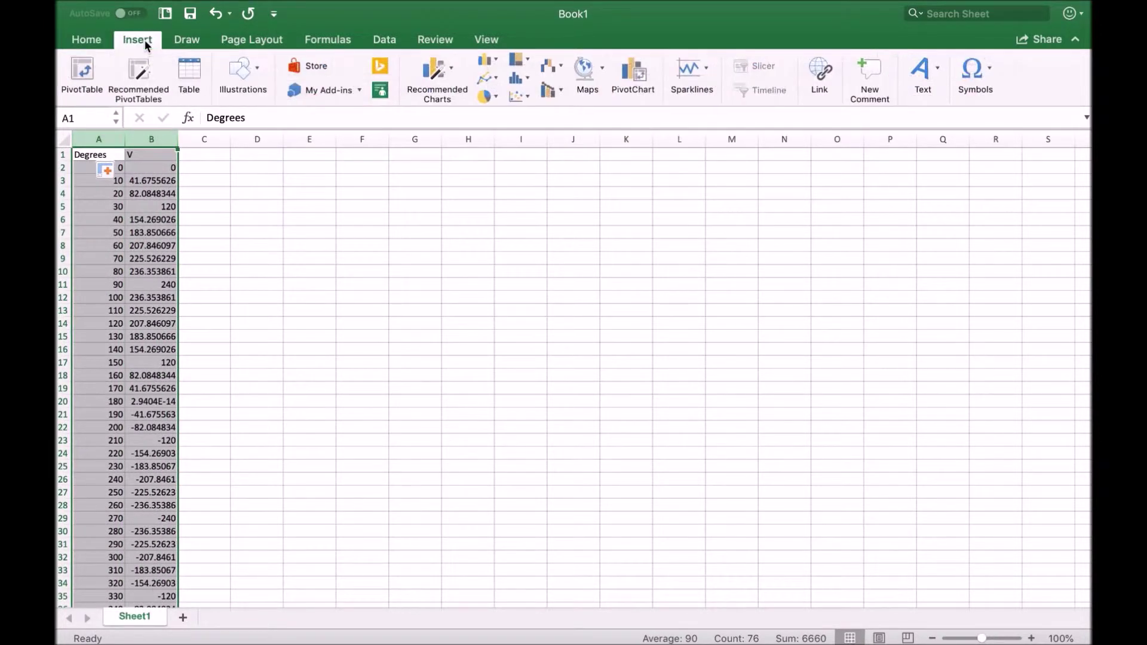
pyautogui.click(517, 95)
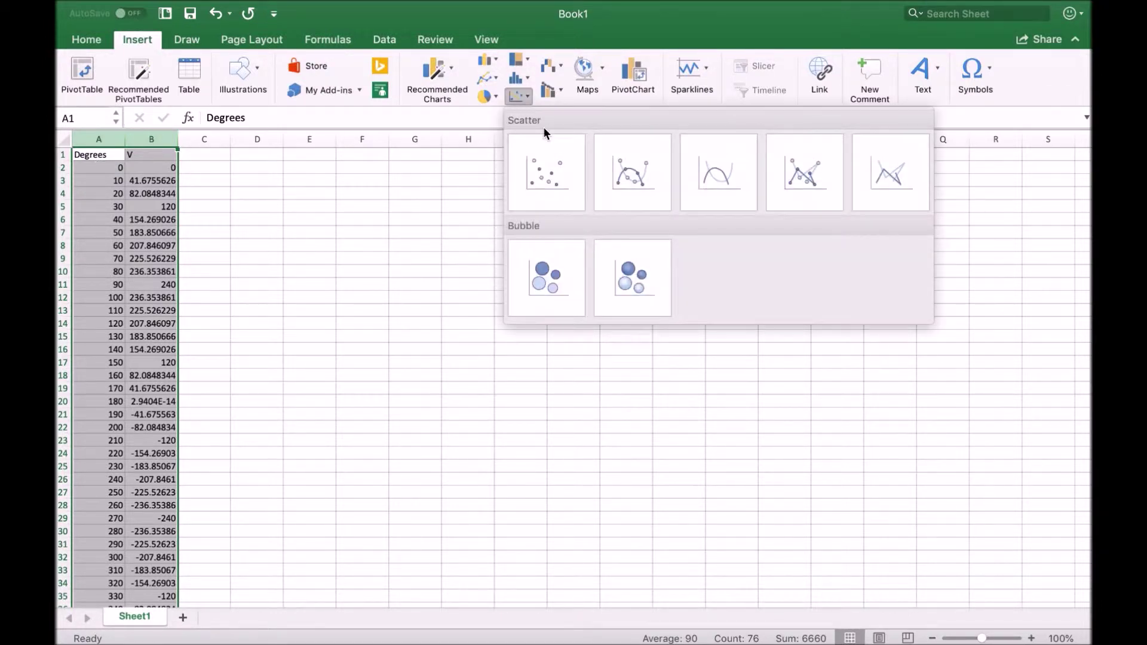
pyautogui.click(633, 172)
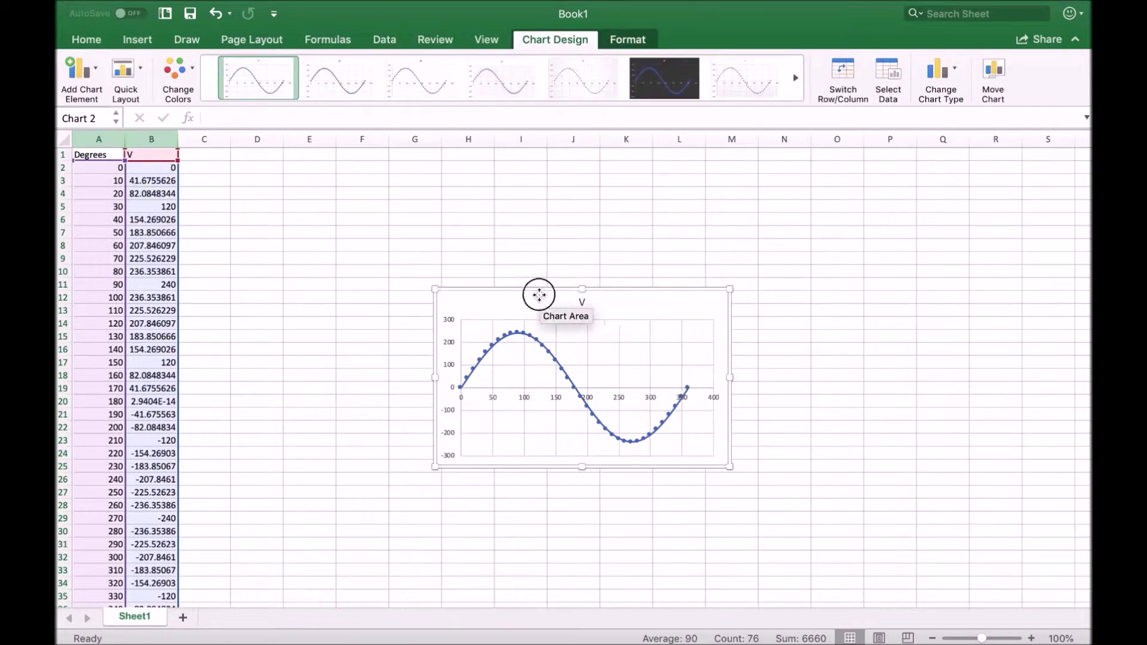
pyautogui.moveTo(537, 289); pyautogui.dragTo(439, 185)
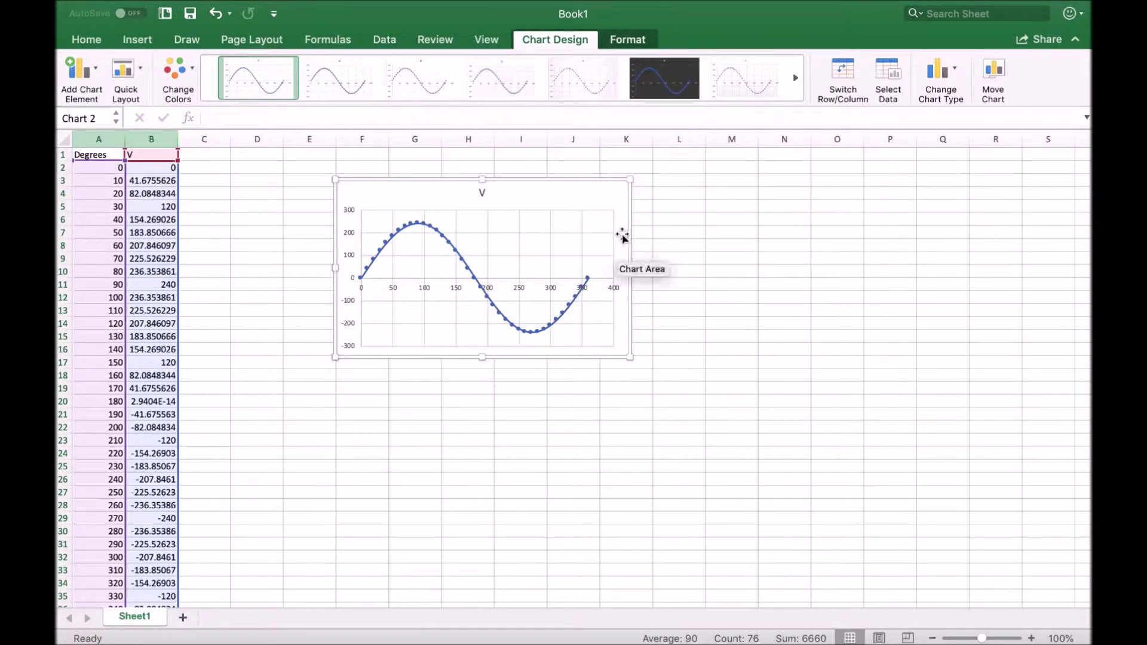
pyautogui.press('Delete')
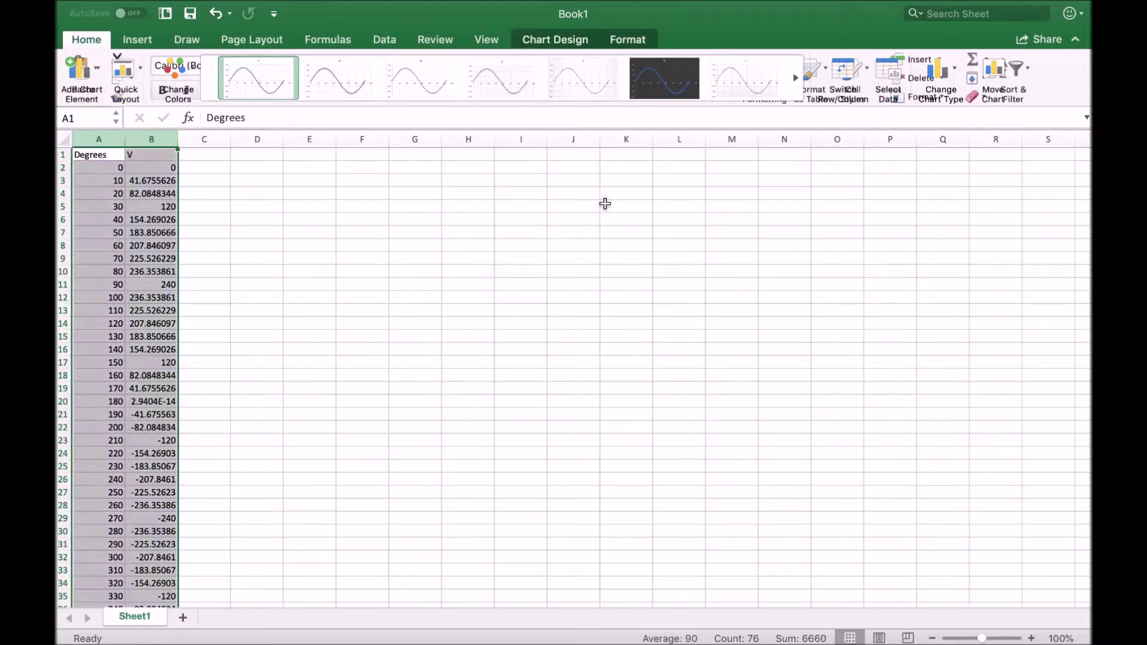
# Label cell C1 with the heading 'P=V^2/R'.
pyautogui.click(210, 154)
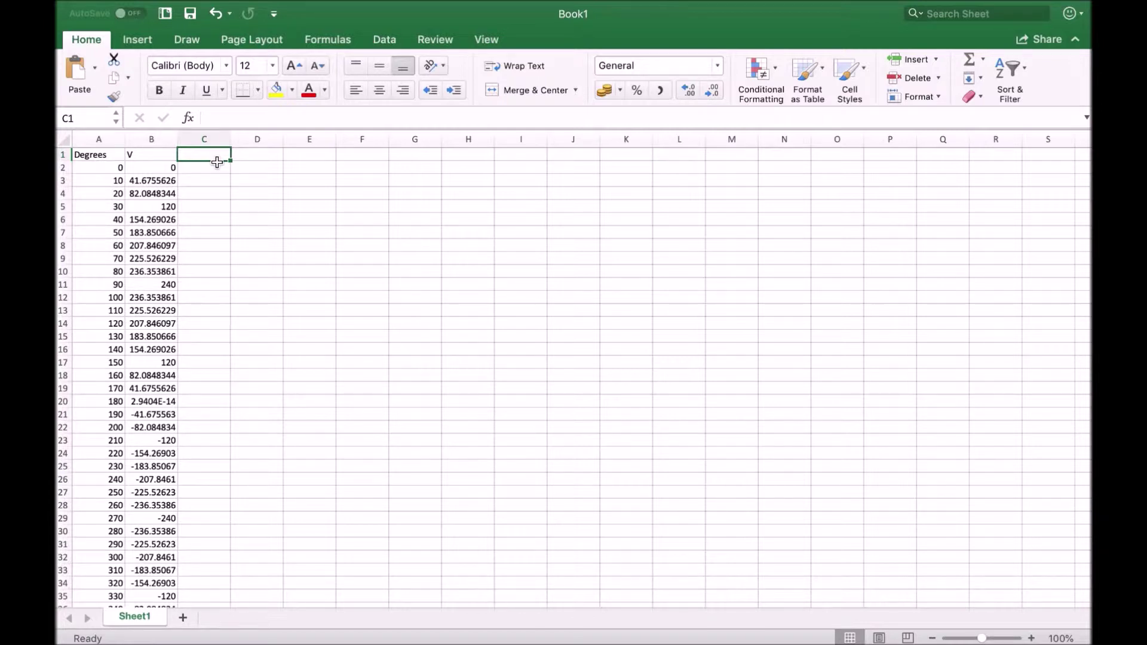
pyautogui.write('P=V')
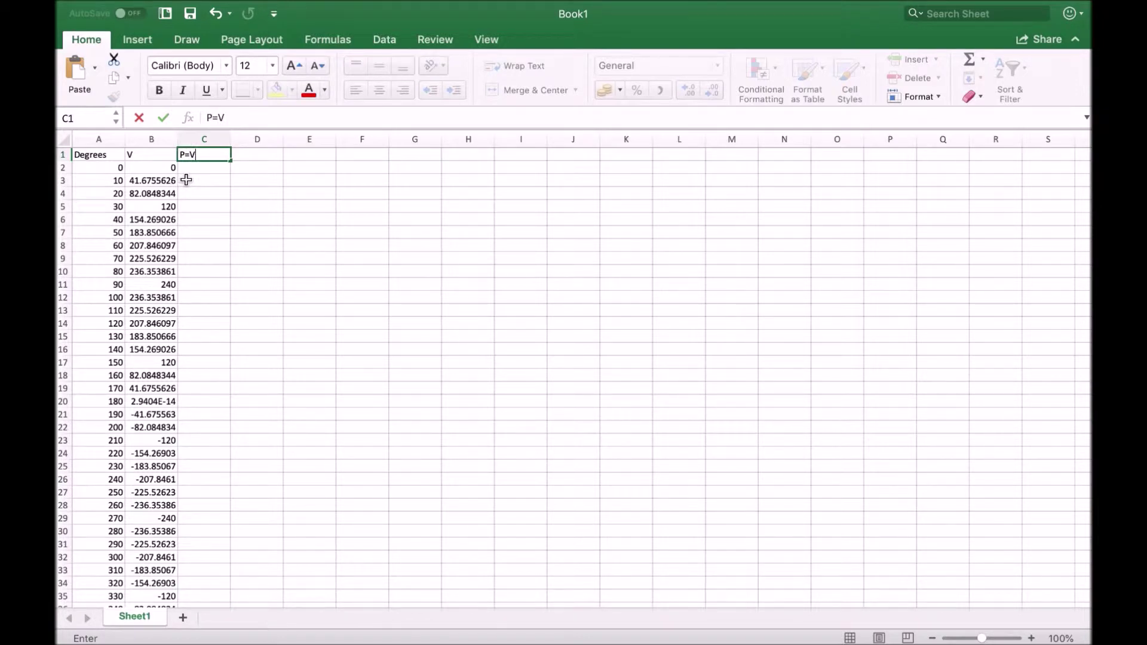
pyautogui.write('2/R')
pyautogui.press('Return')
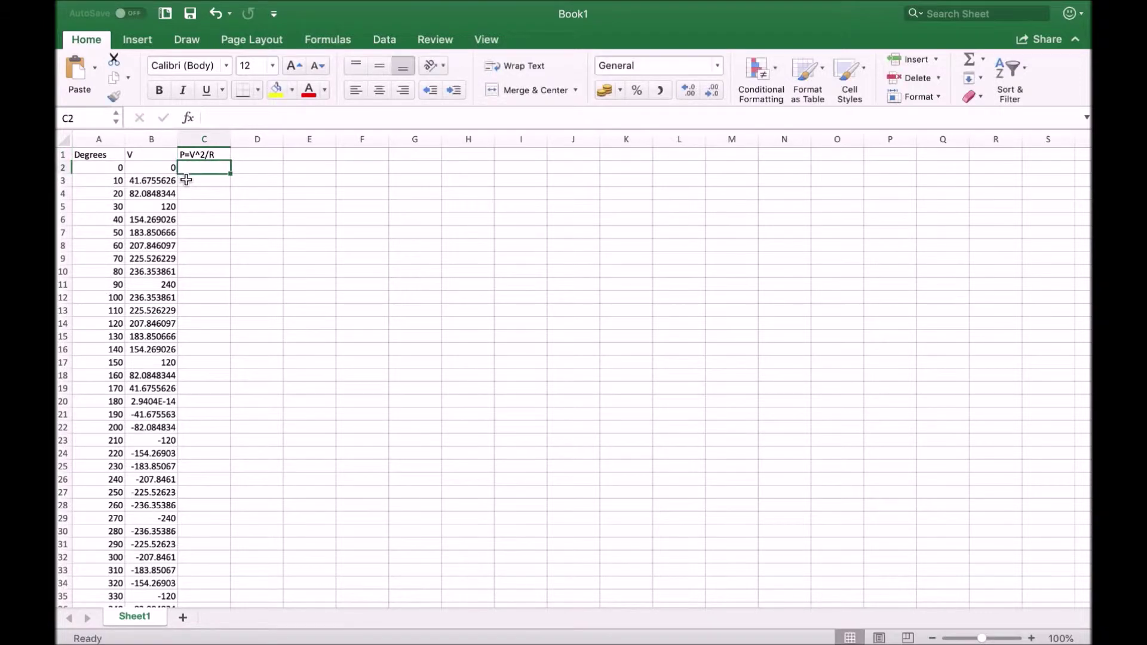
# Enter =B2^2/100 in C2 and fill it down the whole power column.
pyautogui.write('=')
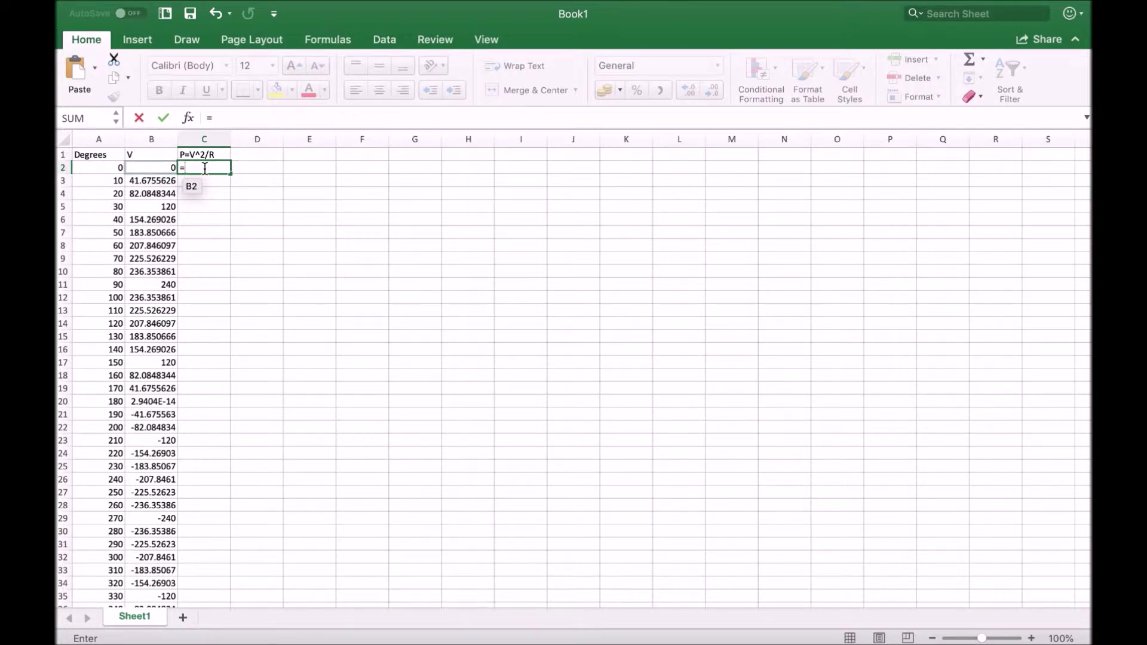
pyautogui.click(168, 168)
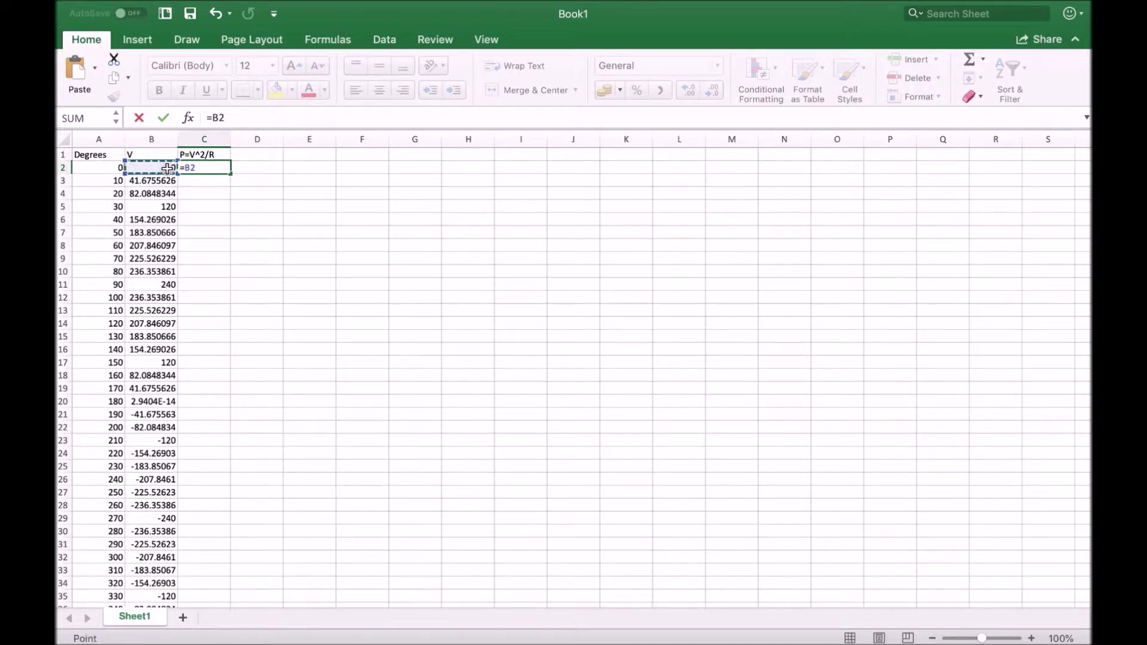
pyautogui.write('^2/100')
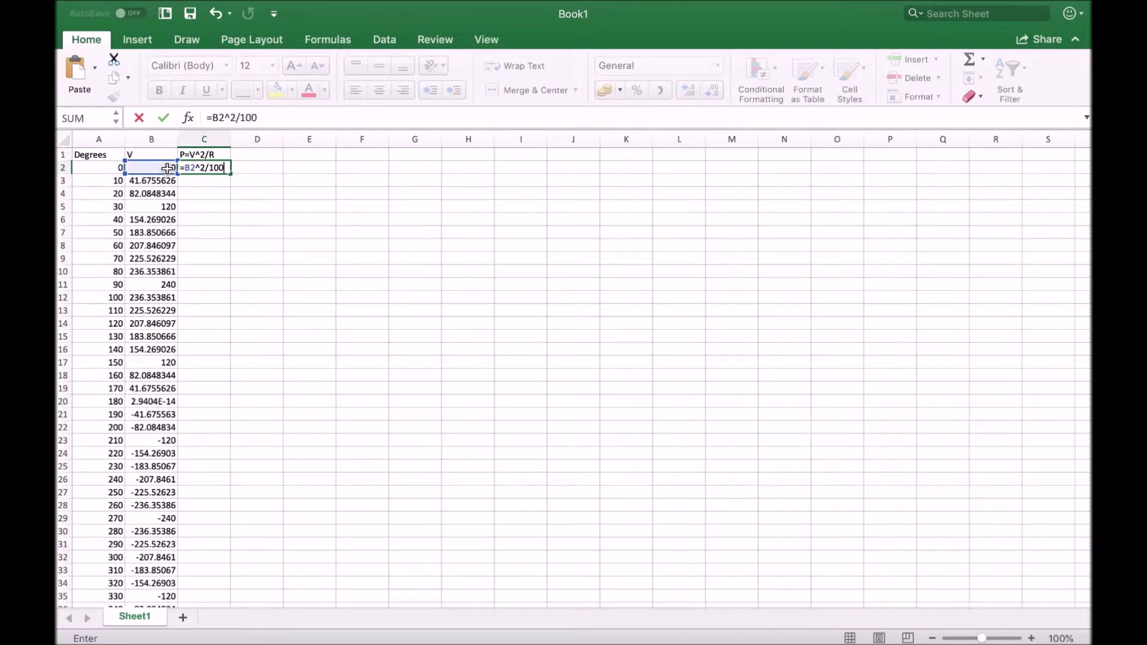
pyautogui.press('Return')
pyautogui.click(216, 168)
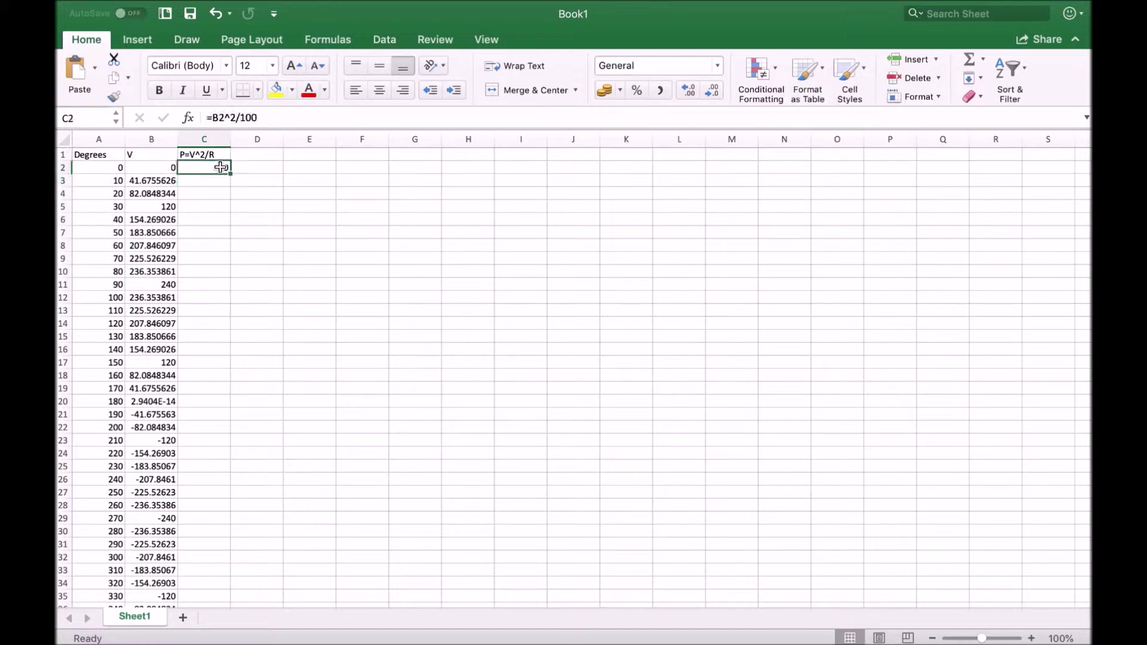
pyautogui.doubleClick(229, 173)
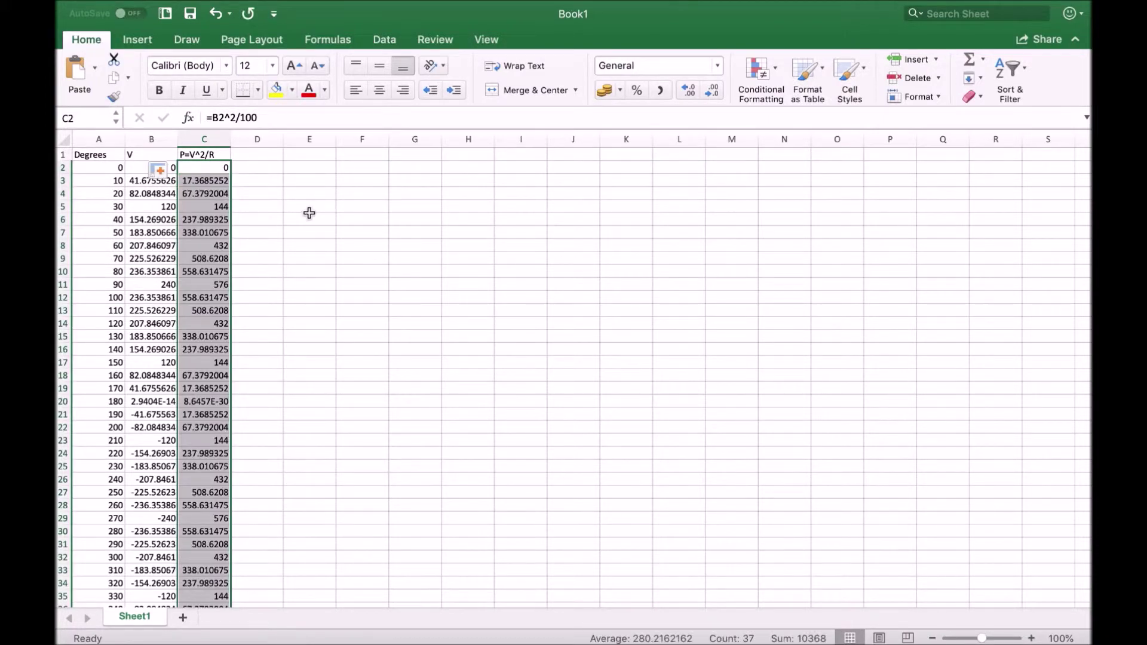
pyautogui.scroll(-5, 309, 214)
pyautogui.scroll(5, 309, 213)
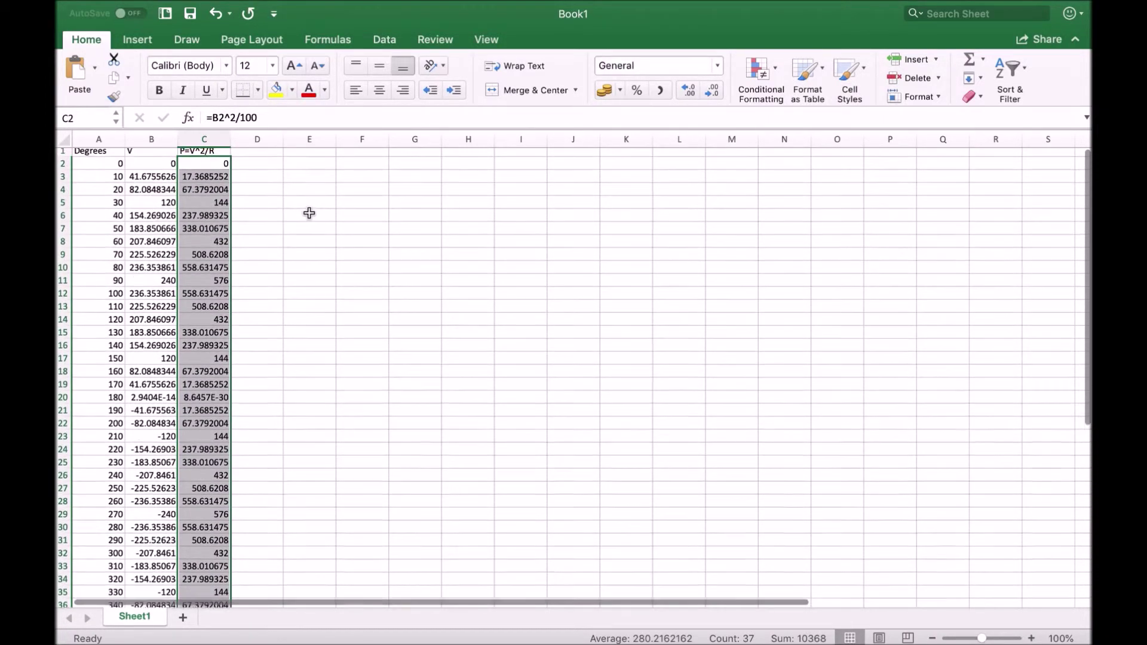
pyautogui.moveTo(99, 139); pyautogui.dragTo(200, 131)
# Insert a smooth-line scatter chart with markers of V and P versus Degrees, then enlarge it.
pyautogui.click(143, 41)
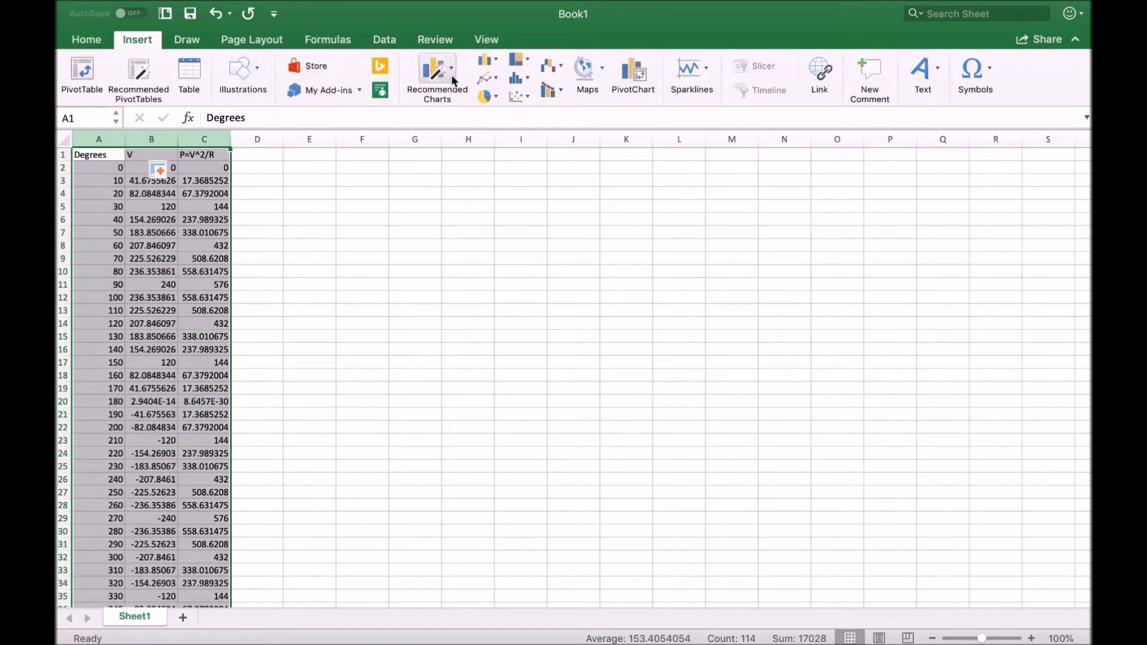
pyautogui.click(530, 98)
pyautogui.click(611, 170)
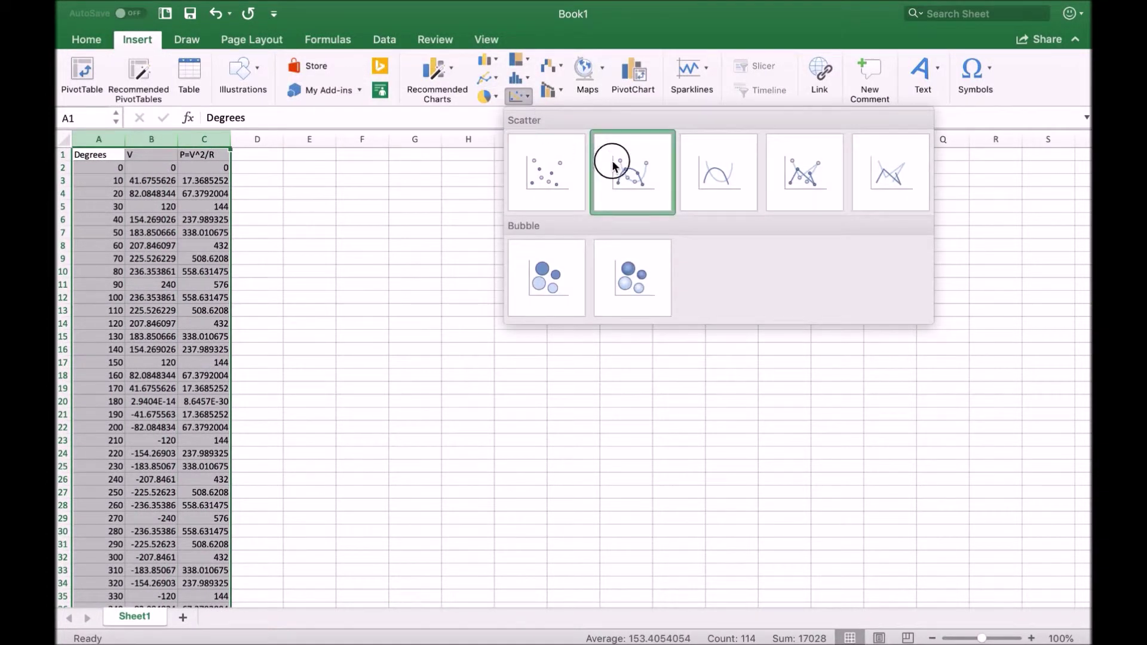
pyautogui.moveTo(525, 302); pyautogui.dragTo(439, 195)
pyautogui.moveTo(645, 360); pyautogui.dragTo(915, 526)
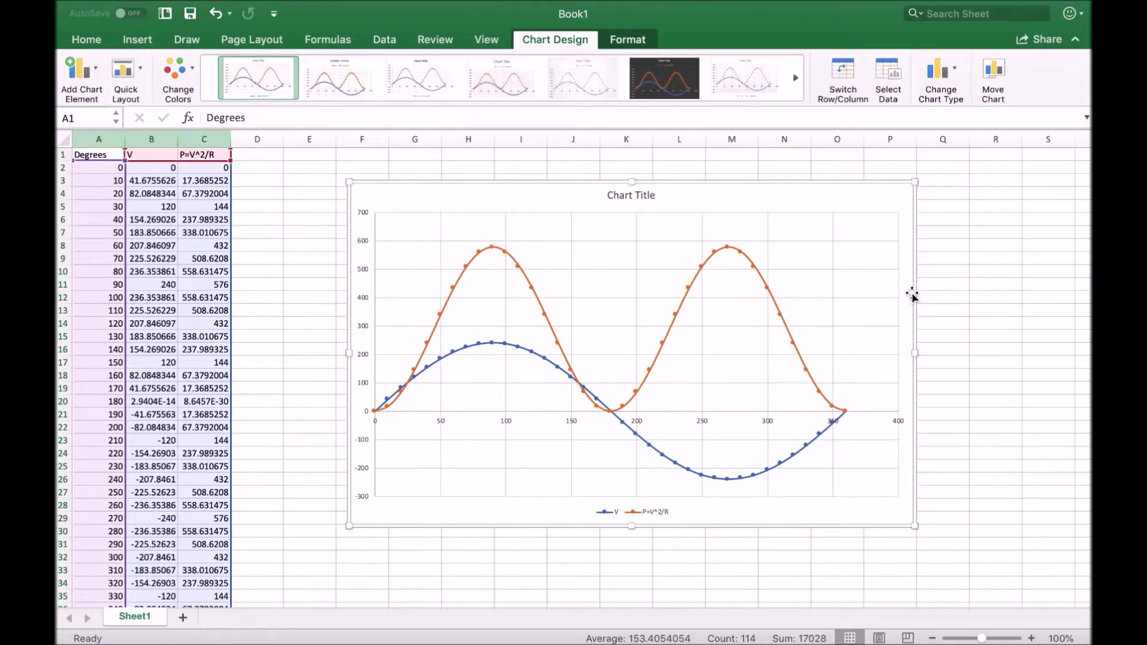
# Delete the voltage and power chart and clear the power column.
pyautogui.press('Delete')
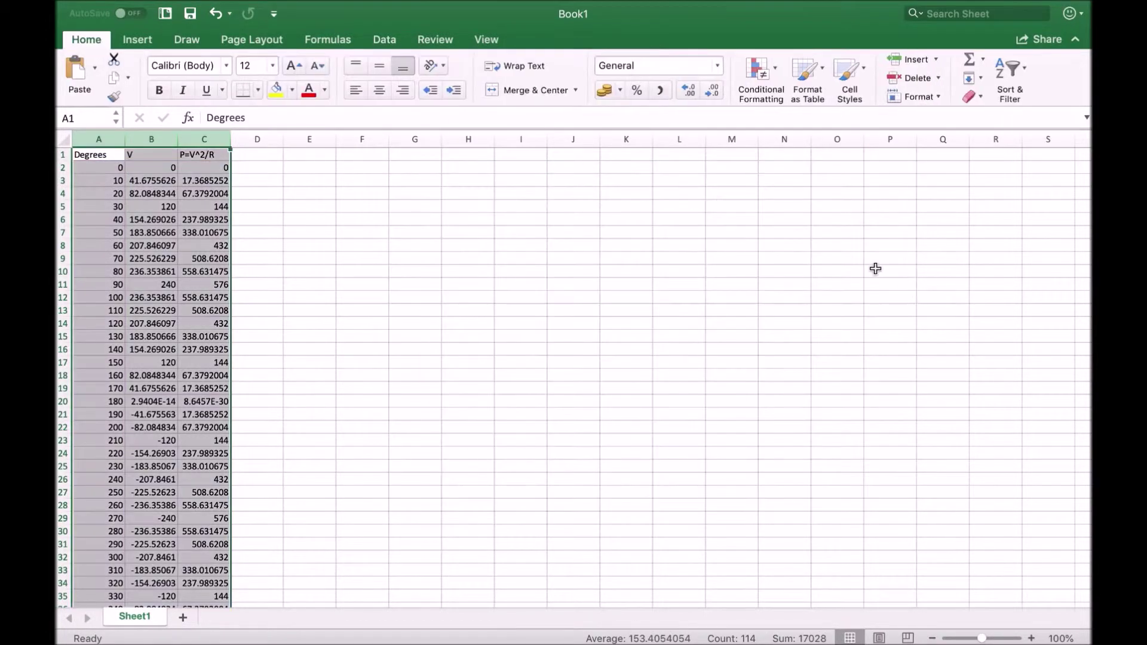
pyautogui.click(196, 141)
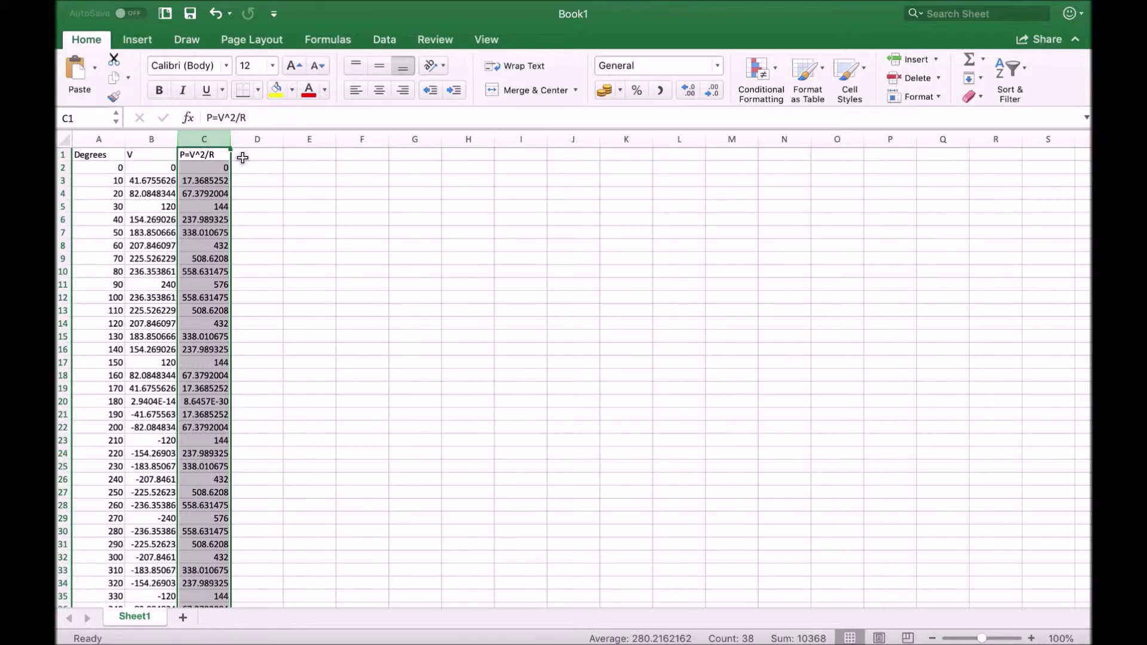
pyautogui.hotkey('ctrl', 'z')
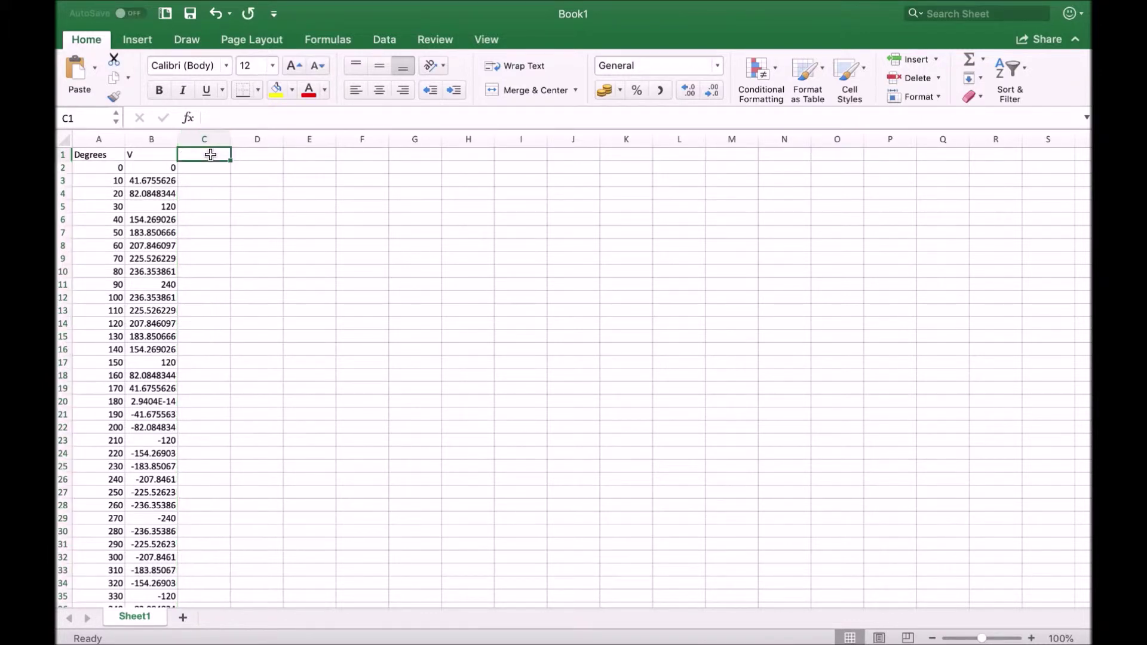
# Rename B1 to 'V1' and add 'V2' and 'V3' headings in C1 and D1.
pyautogui.doubleClick(147, 154)
pyautogui.write('1')
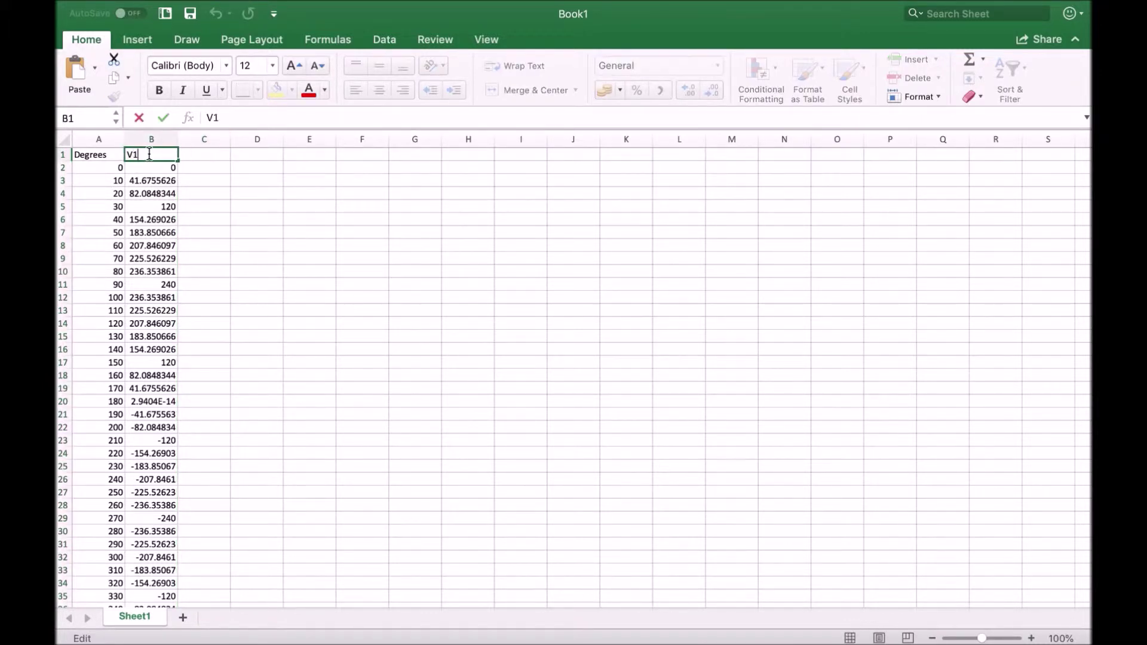
pyautogui.click(194, 155)
pyautogui.write('V')
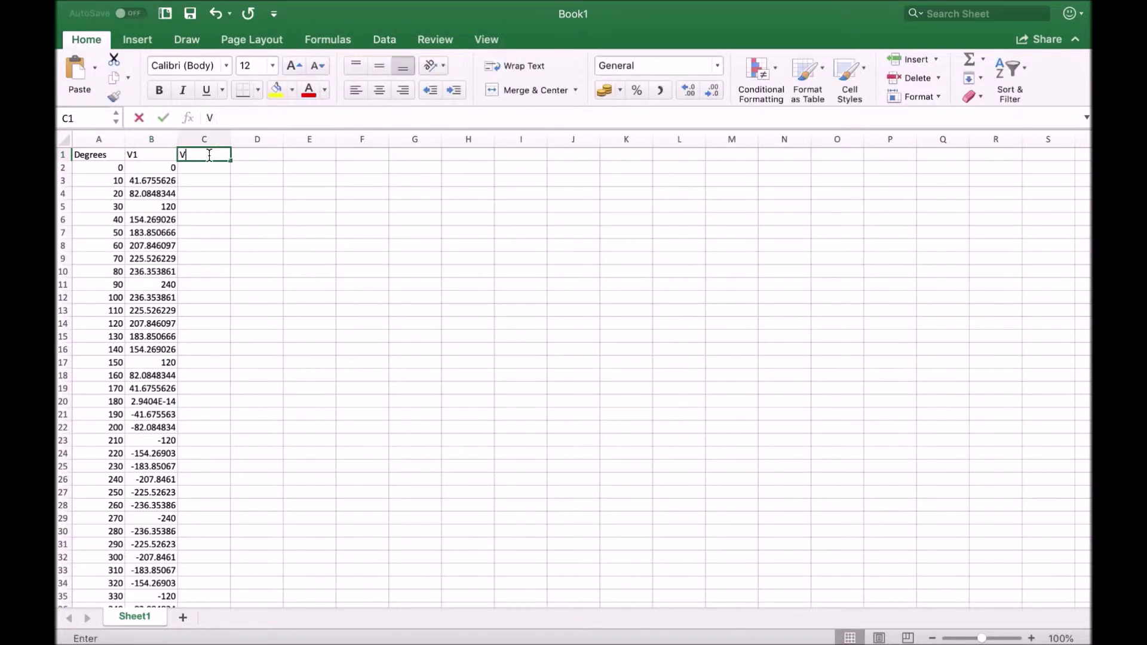
pyautogui.write('3')
pyautogui.press('Tab')
pyautogui.write('V3')
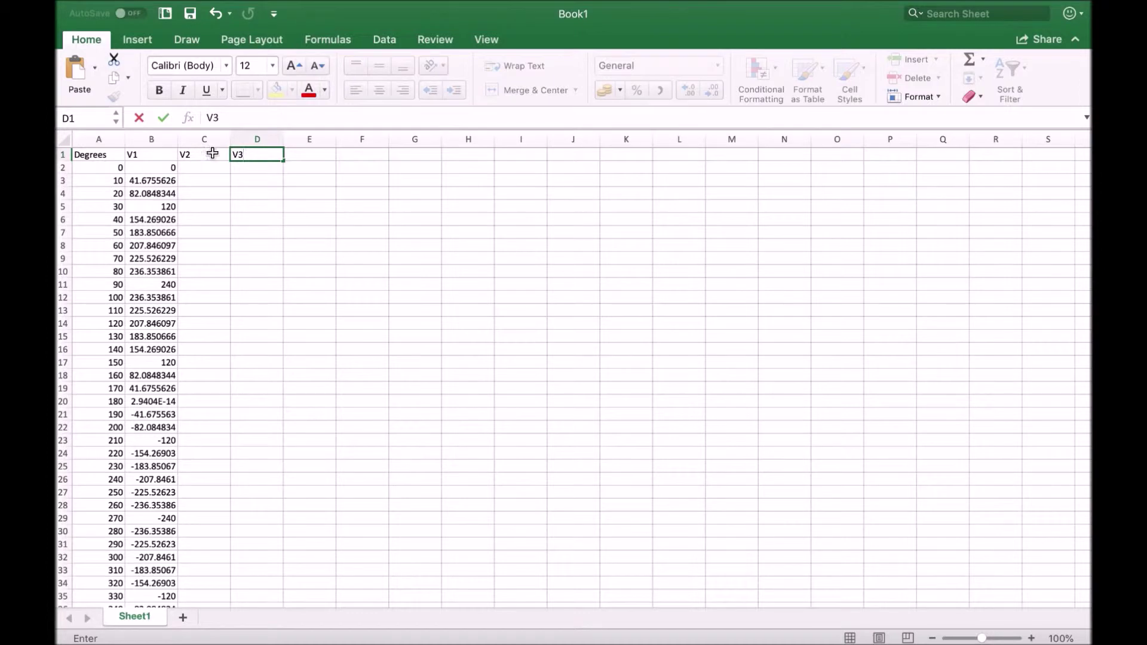
pyautogui.click(154, 169)
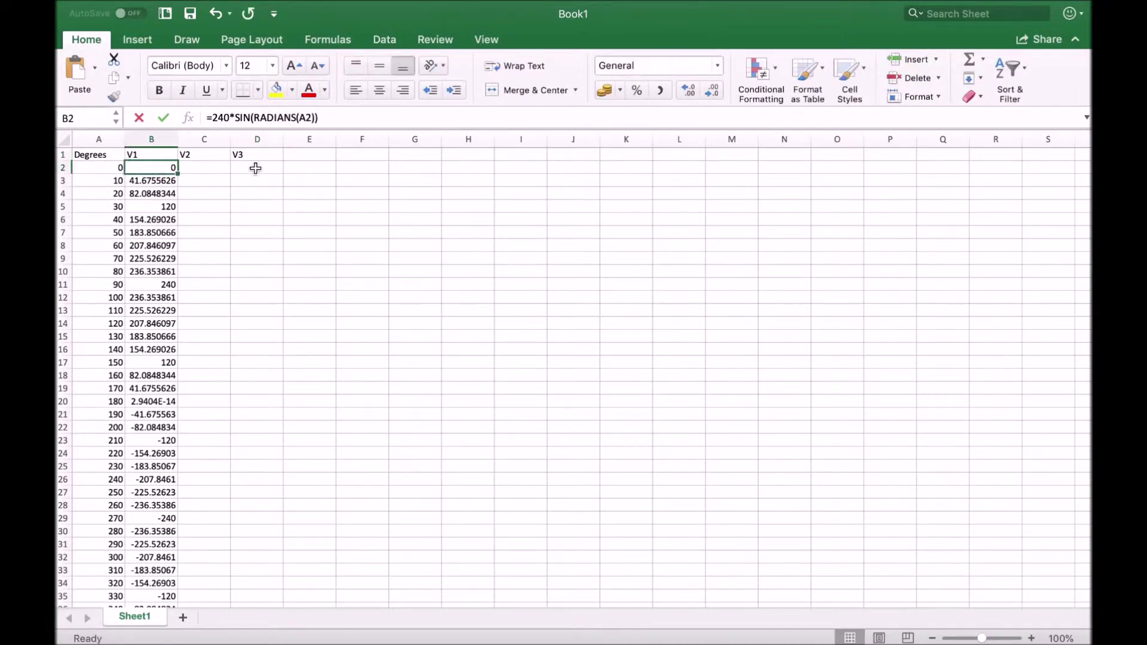
# Enter =240*SIN(RADIANS(A2)) in C2 for the V2 column.
pyautogui.click(197, 169)
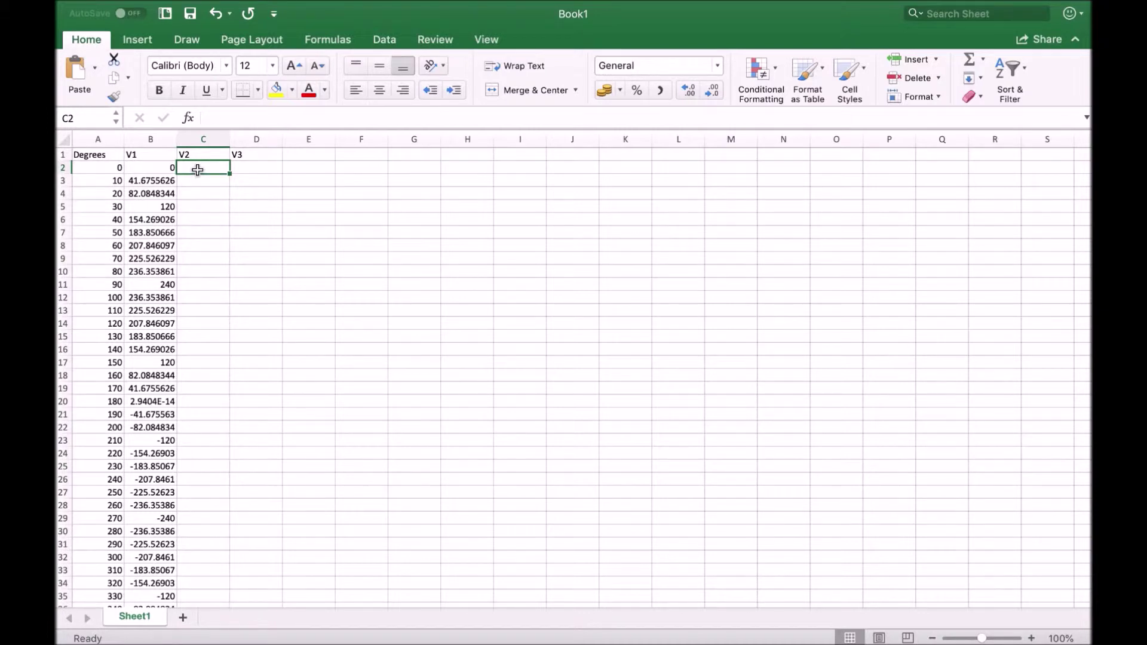
pyautogui.write('=240')
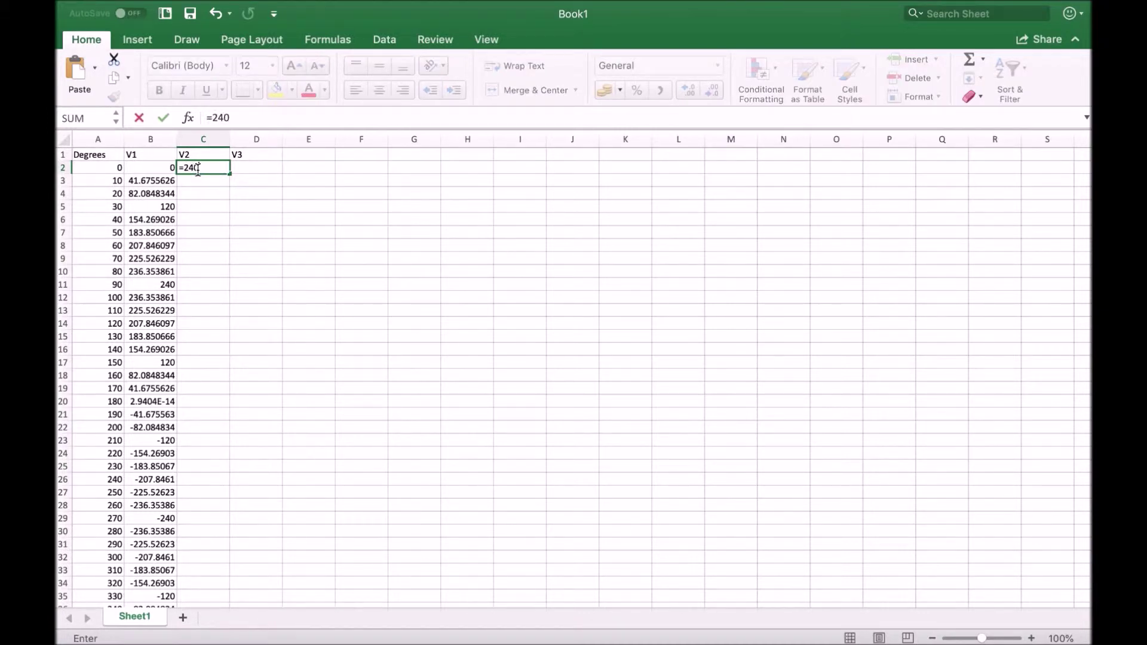
pyautogui.write('*SIN(R')
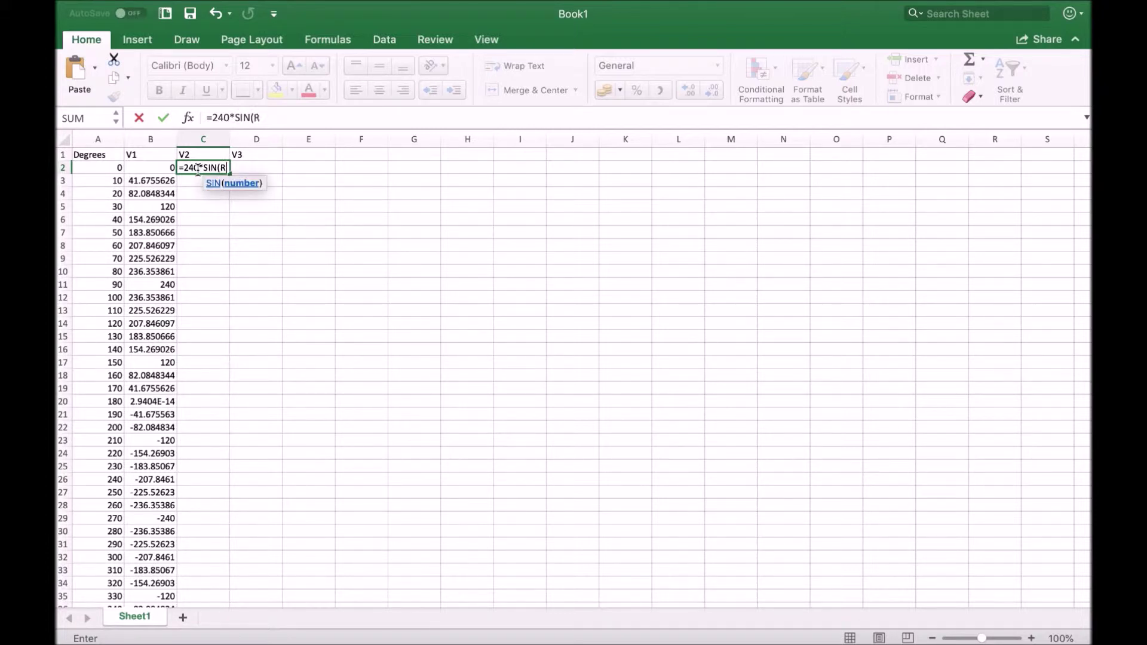
pyautogui.write('ADIANS(')
pyautogui.click(110, 169)
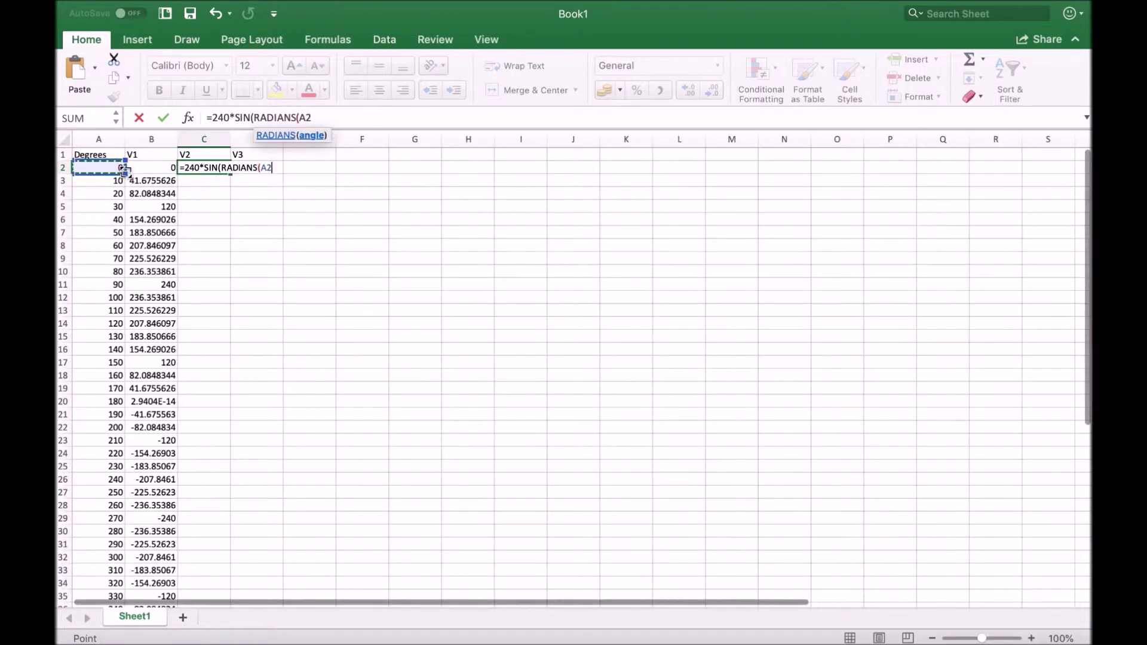
pyautogui.write('))')
pyautogui.press('Return')
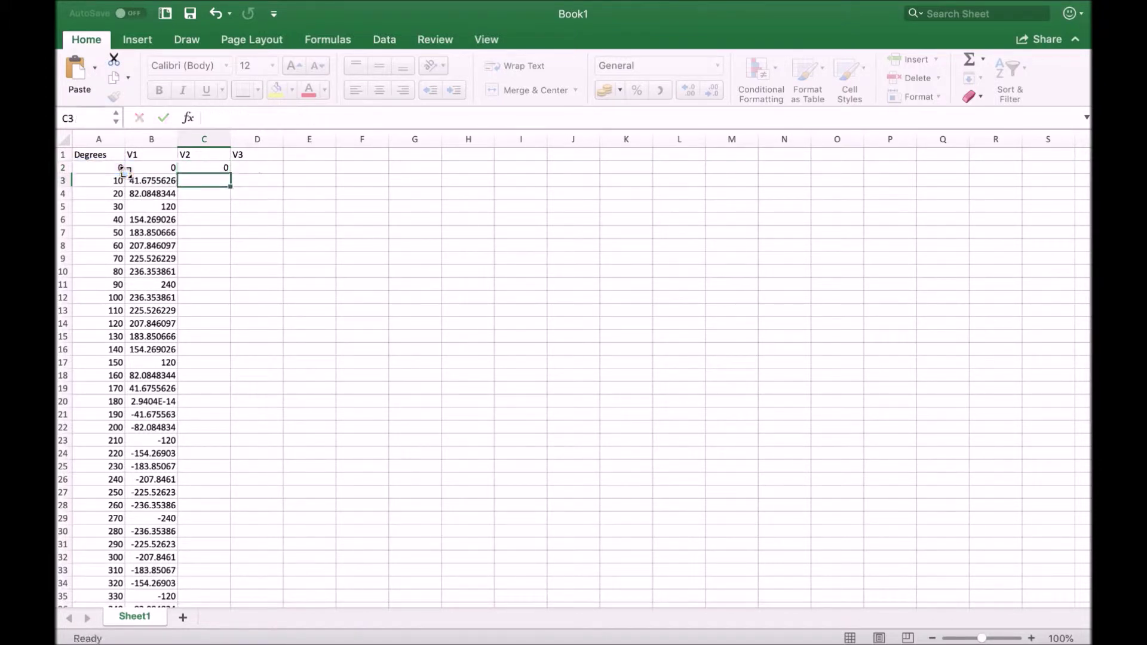
# Enter the same voltage formula in D2 for V3, accepting Excel's suggested correction.
pyautogui.click(251, 170)
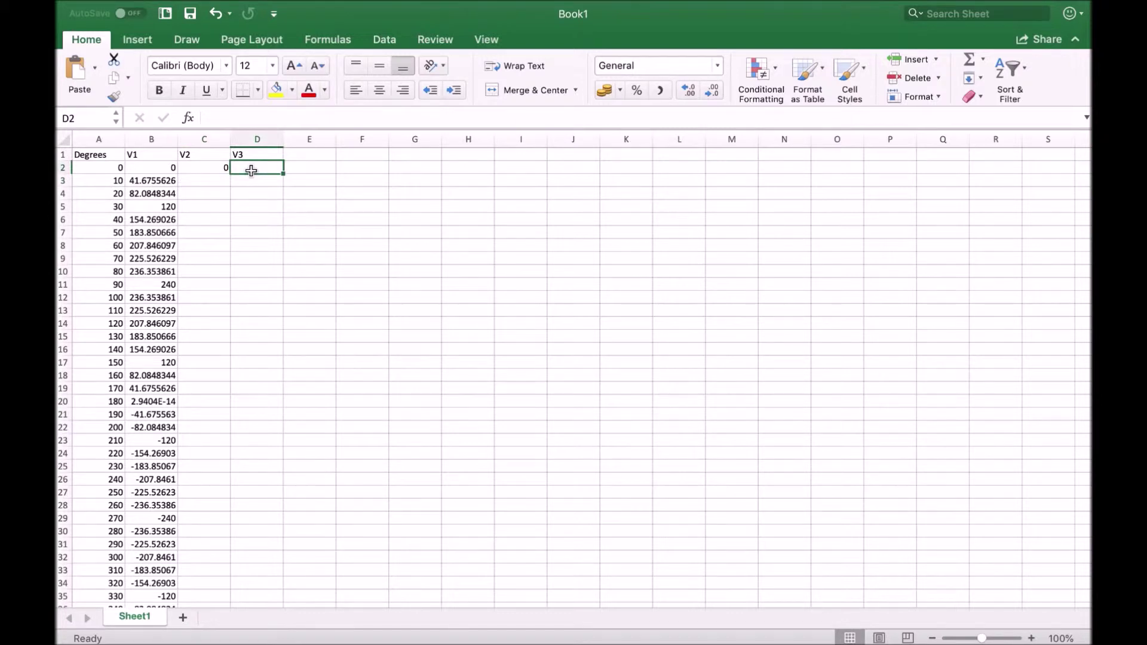
pyautogui.write('=240')
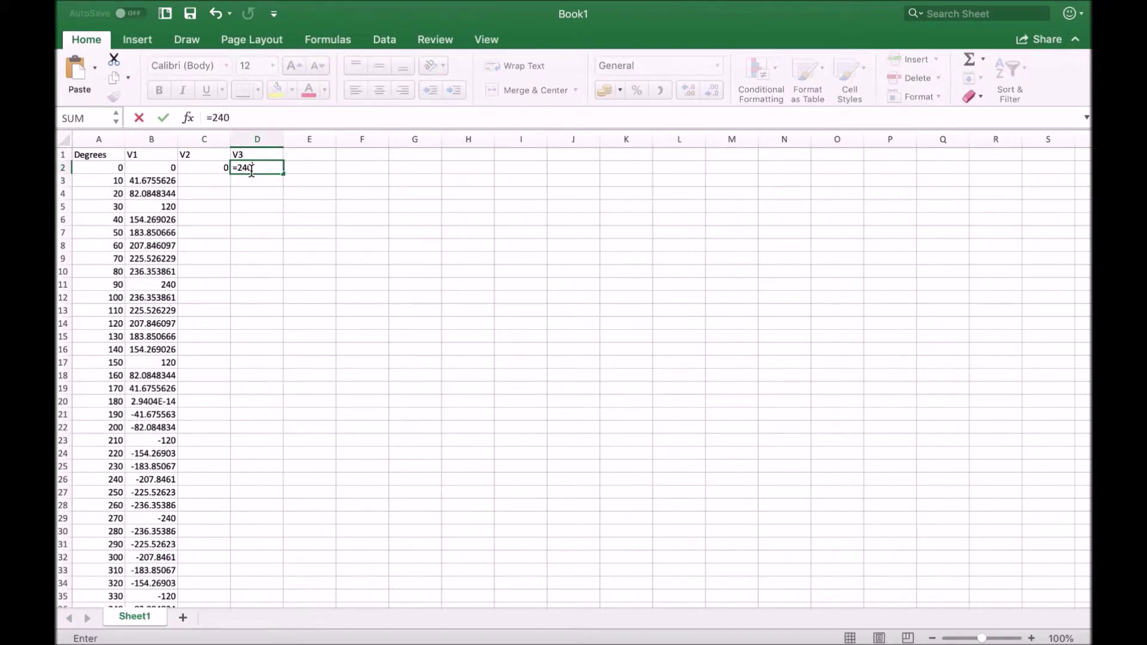
pyautogui.write('*SIN(')
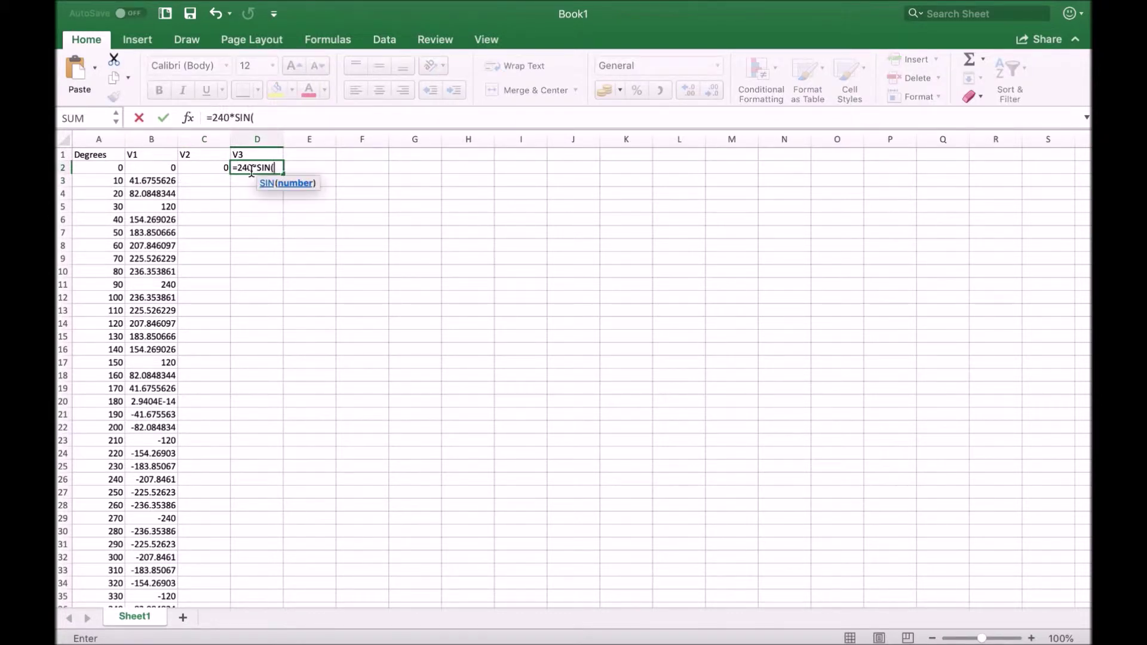
pyautogui.write('RADIANS(')
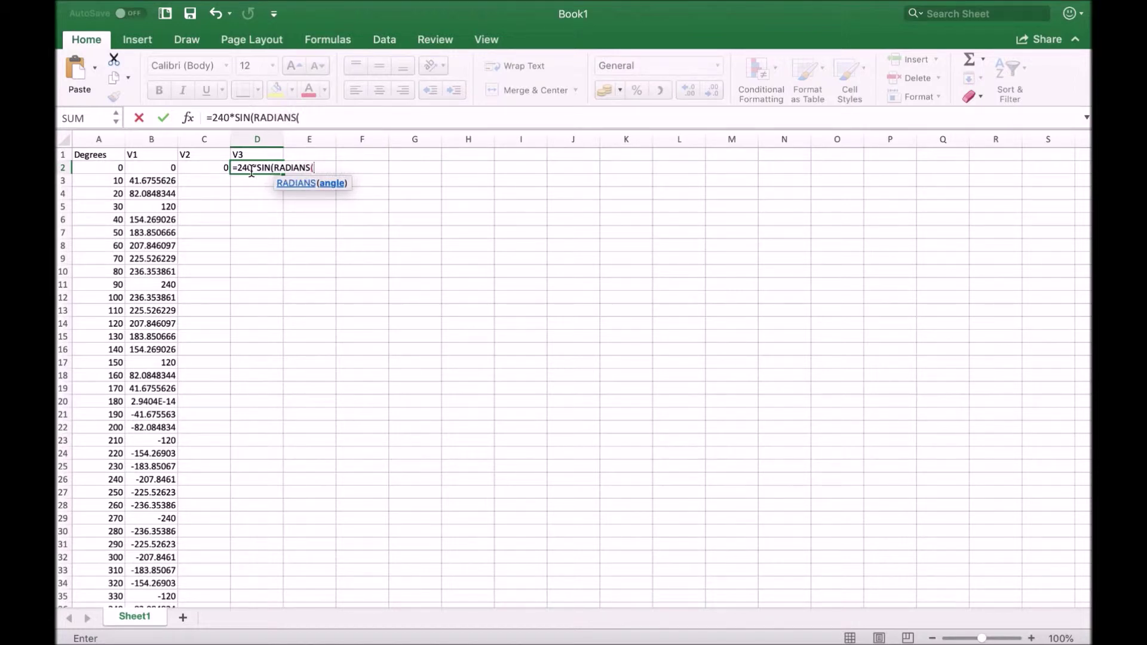
pyautogui.click(91, 163)
pyautogui.write(')')
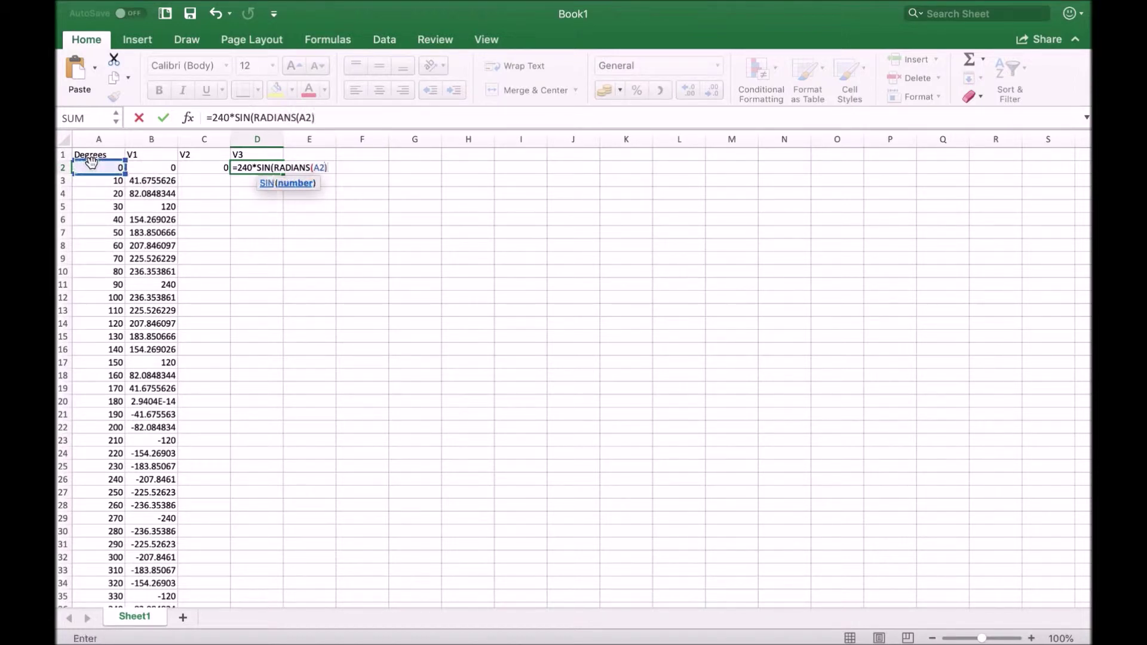
pyautogui.press('Return')
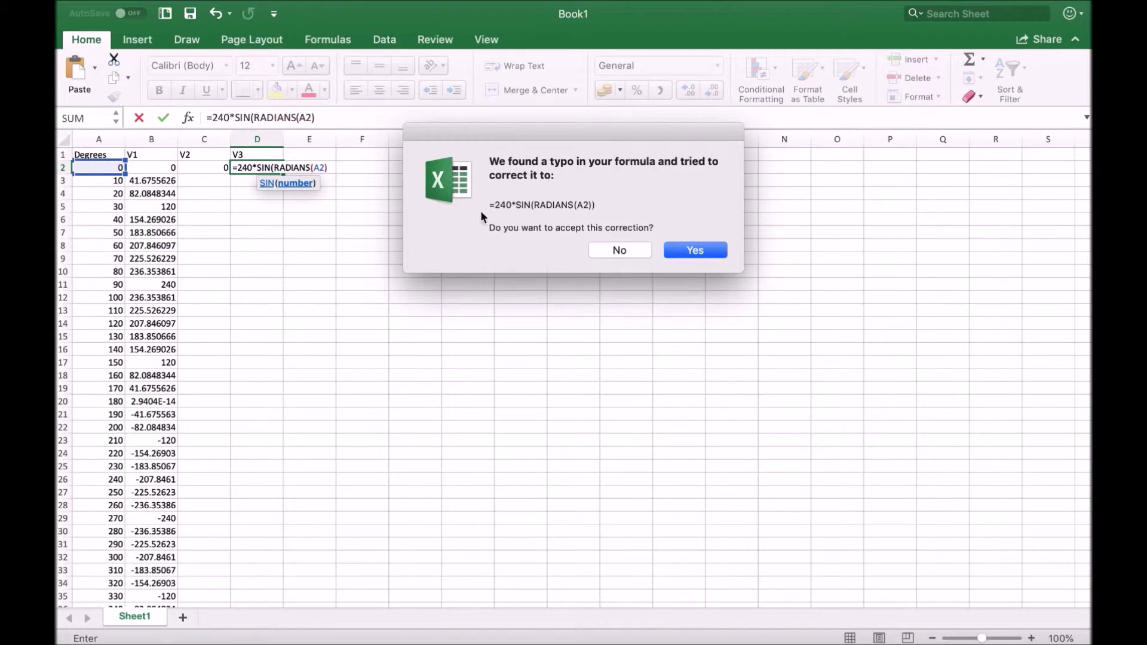
pyautogui.click(685, 248)
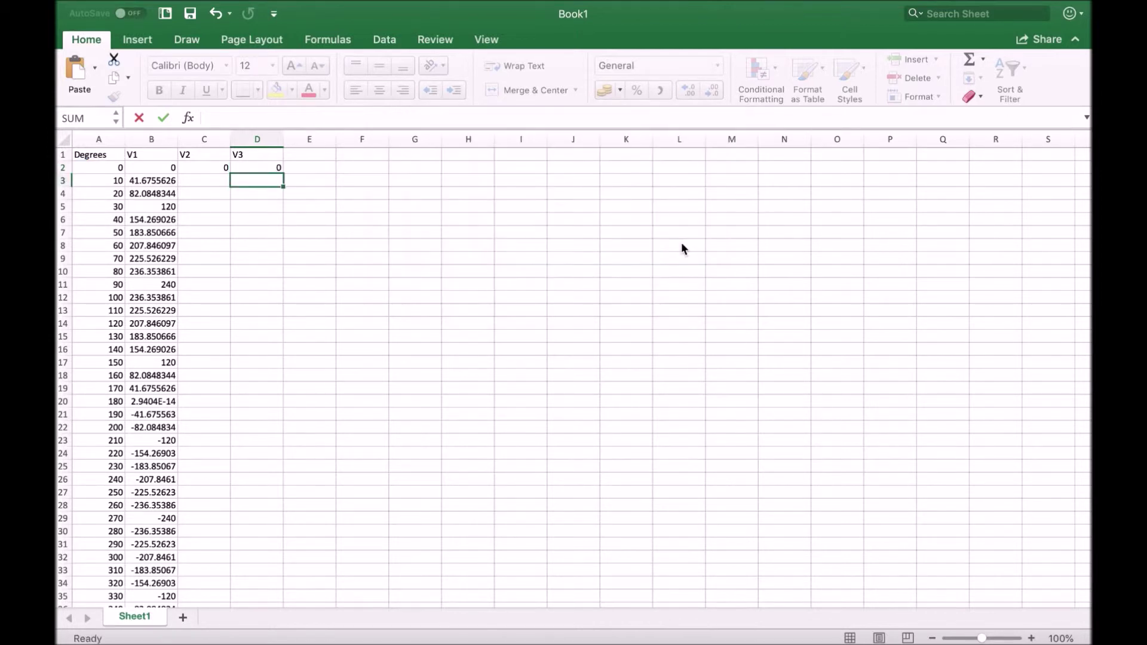
# Fill the V2 and V3 formulas down both columns, then switch to Safari.
pyautogui.click(221, 168)
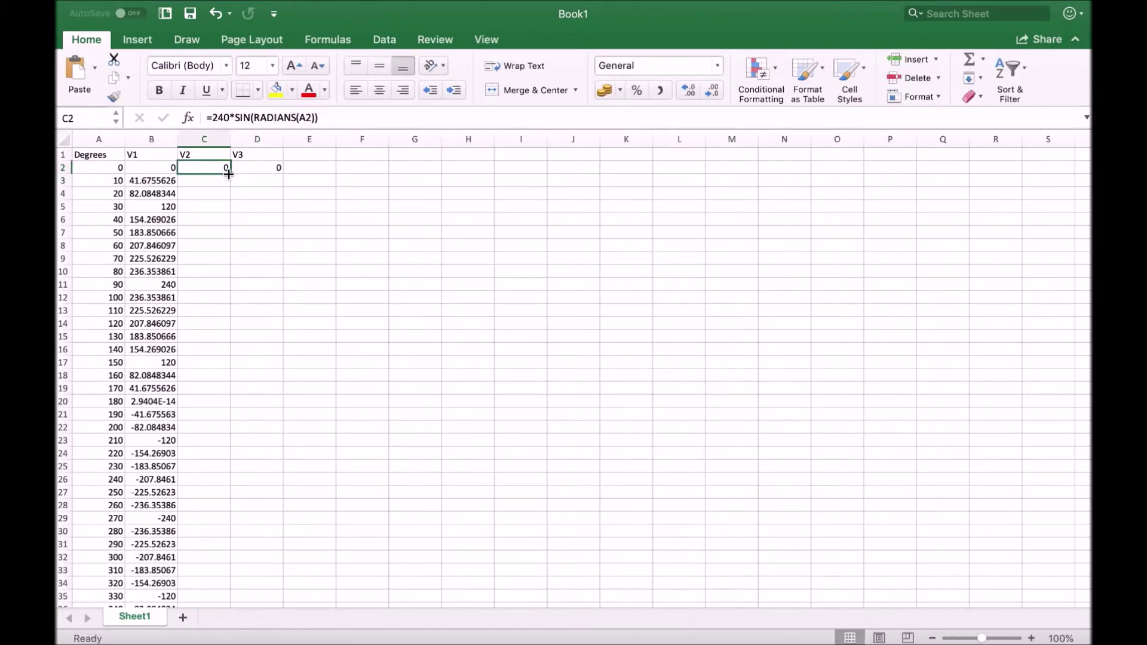
pyautogui.doubleClick(228, 174)
pyautogui.click(254, 166)
pyautogui.doubleClick(283, 174)
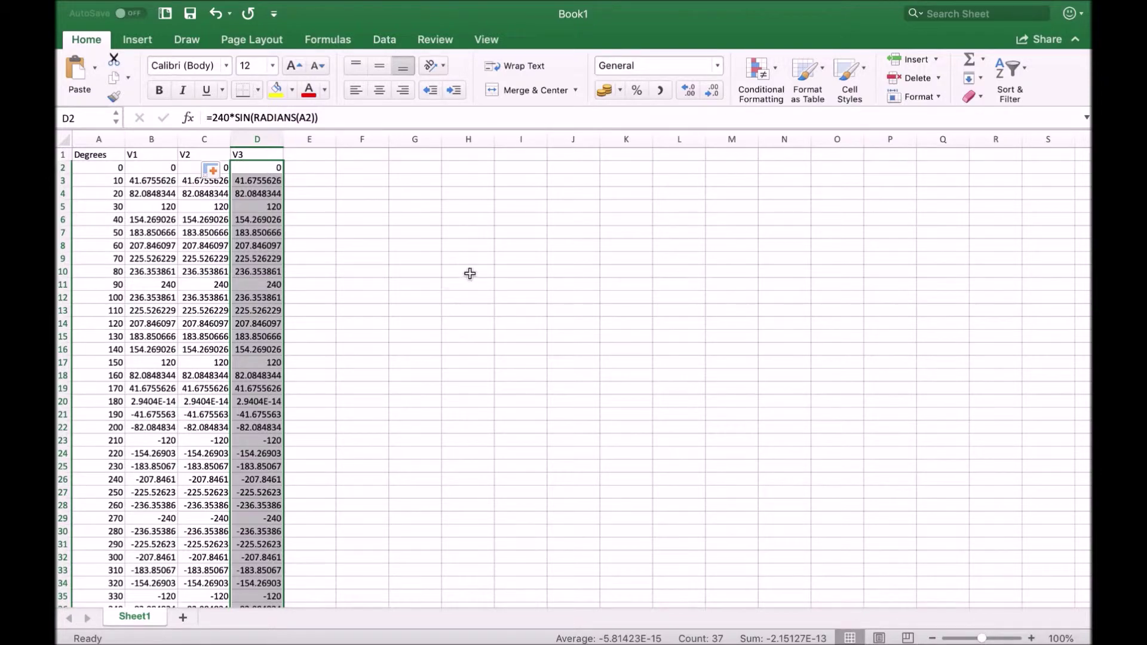
pyautogui.hotkey('ctrl', 'Right')
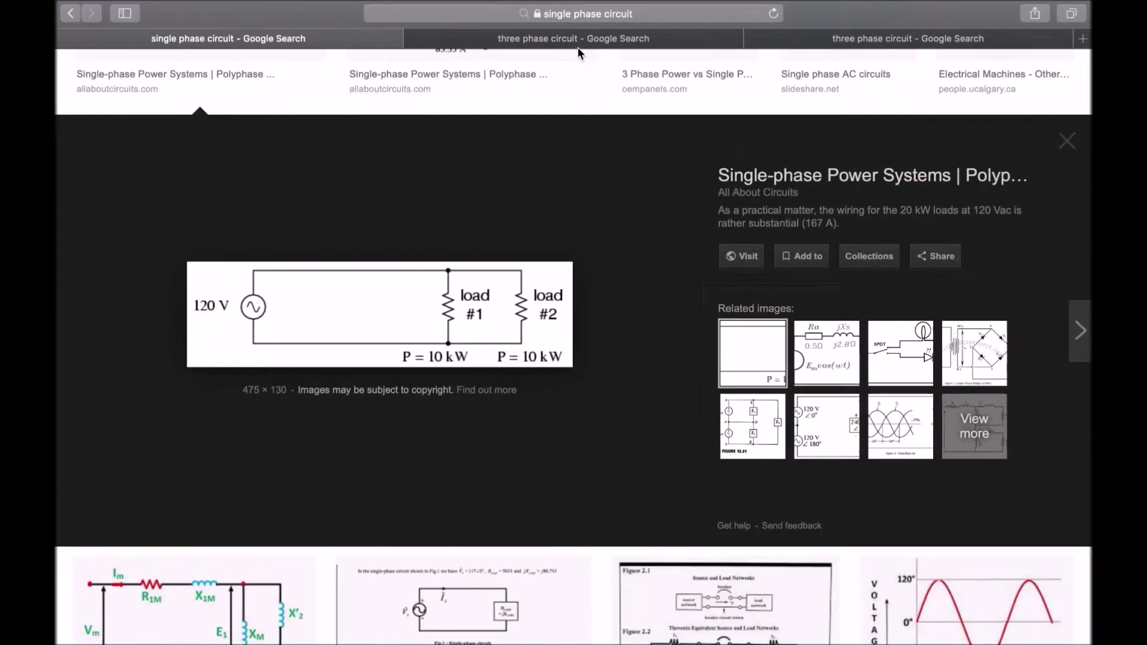
# Look through the three-phase diagram, transmission-line animation and single-phase circuit image results, then return to Excel.
pyautogui.click(689, 40)
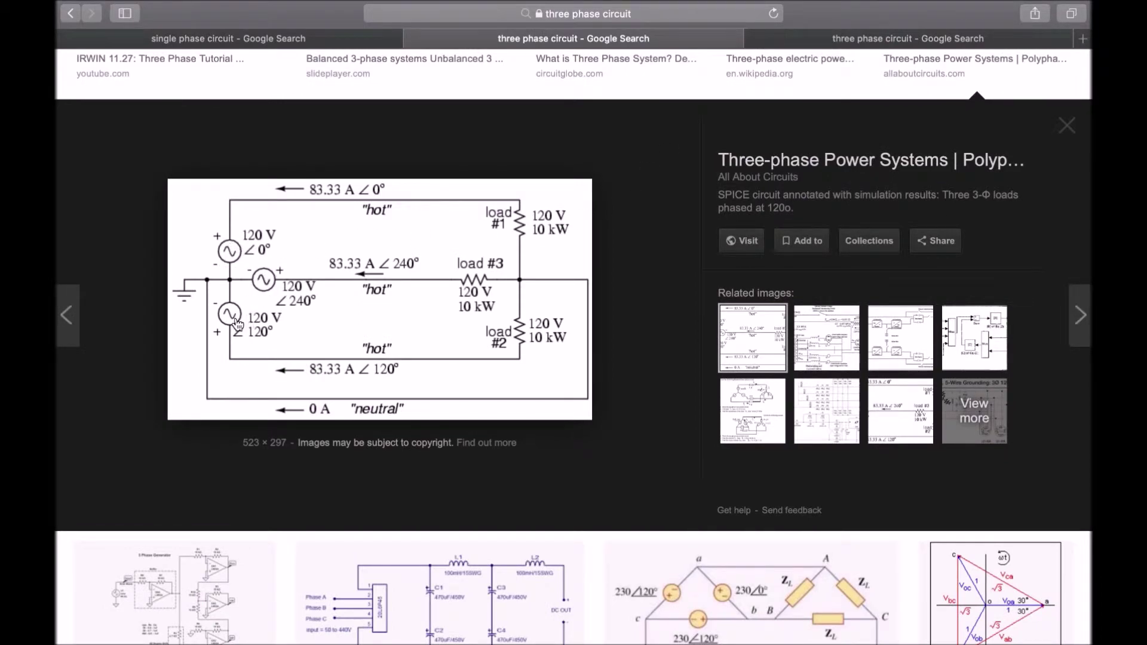
pyautogui.click(856, 39)
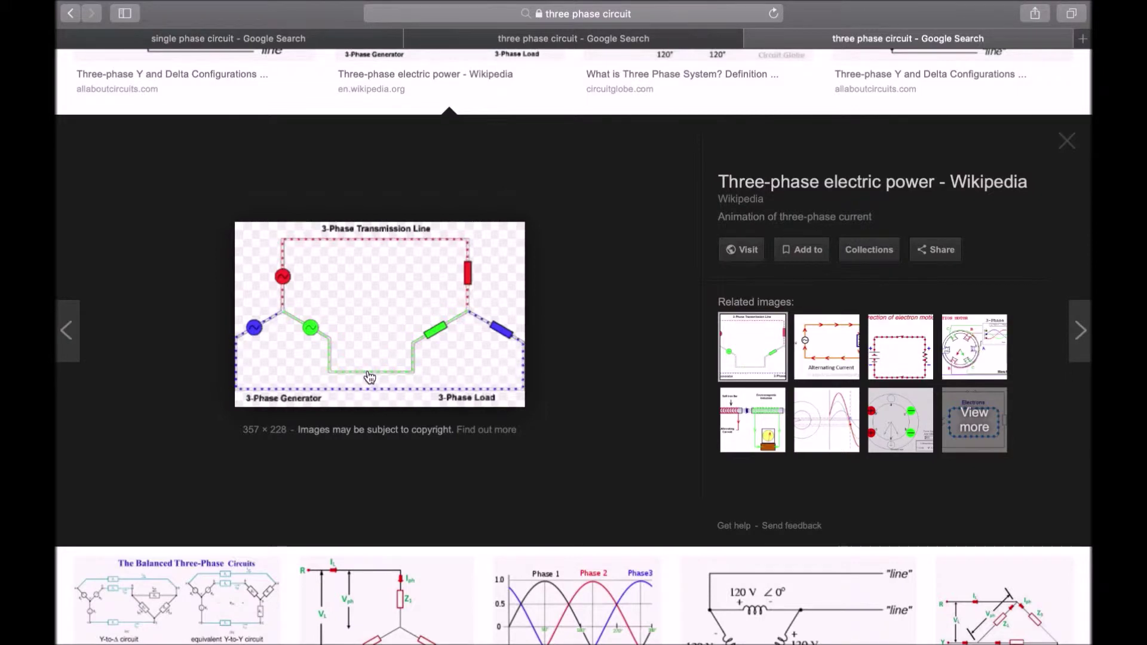
pyautogui.click(589, 41)
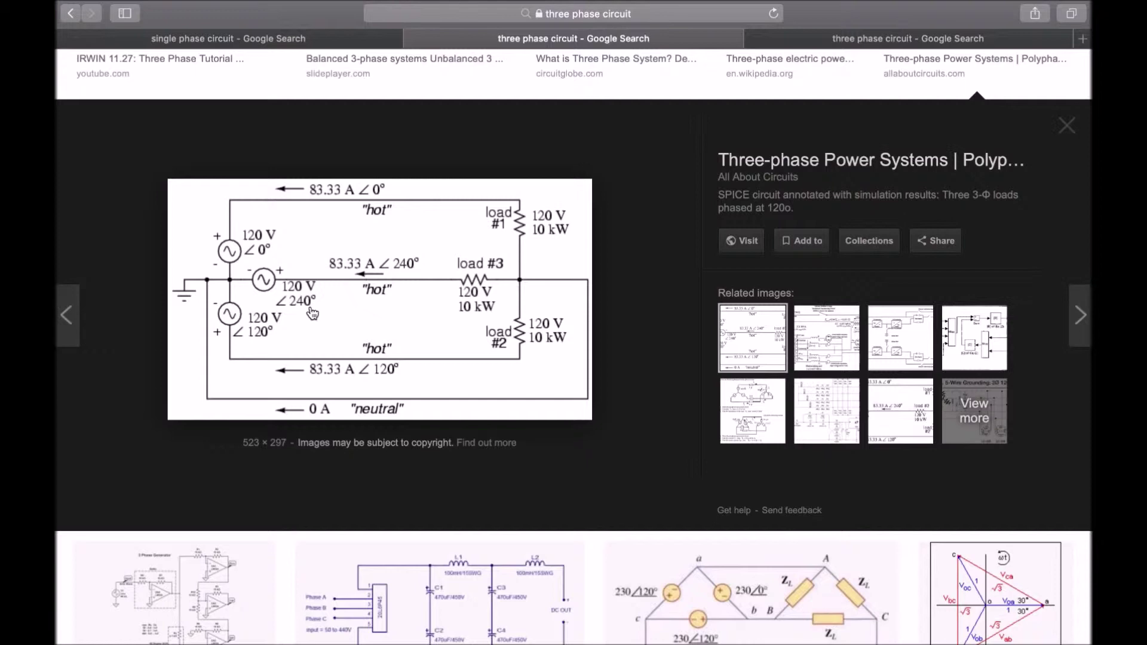
pyautogui.click(273, 40)
pyautogui.hotkey('ctrl', 'Left')
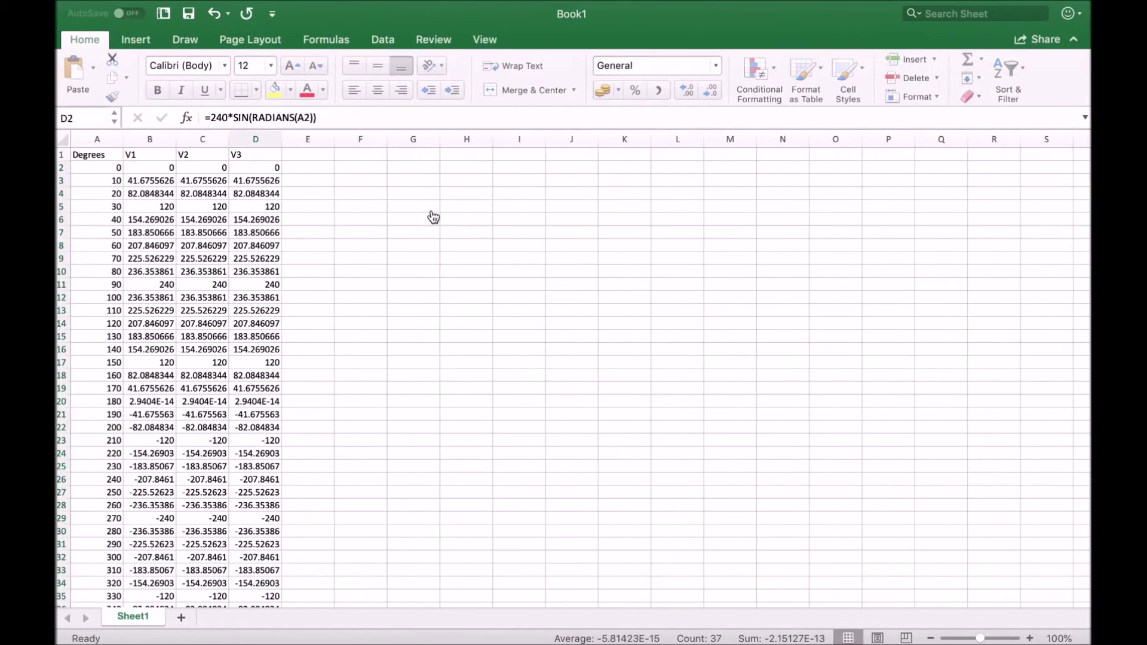
pyautogui.click(150, 164)
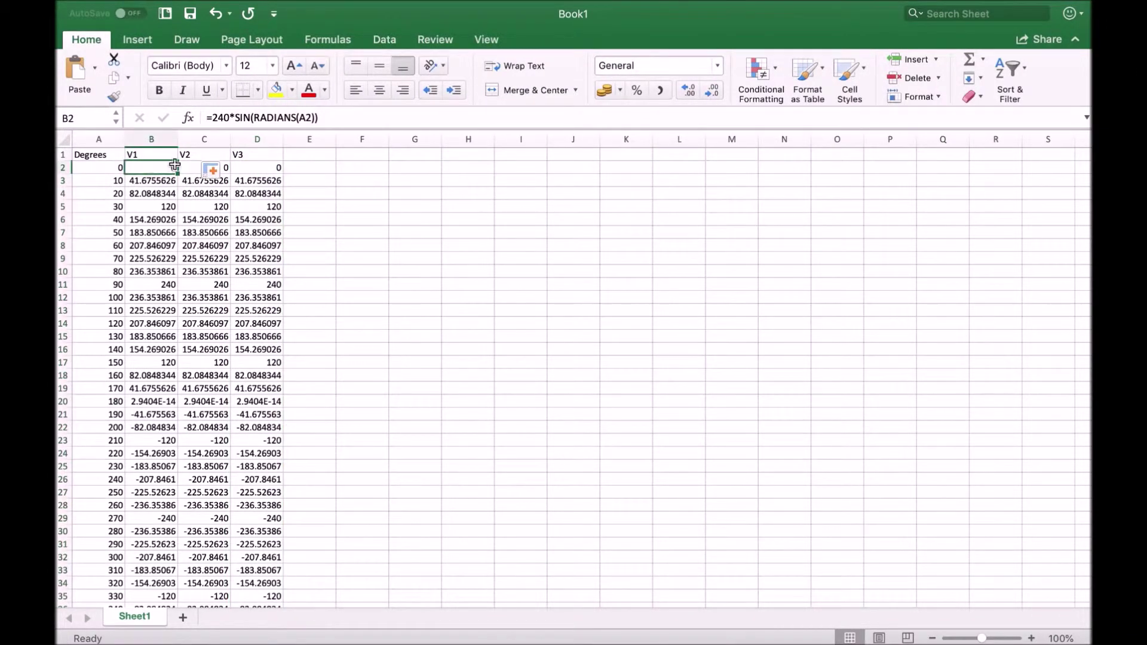
pyautogui.click(197, 168)
pyautogui.click(263, 166)
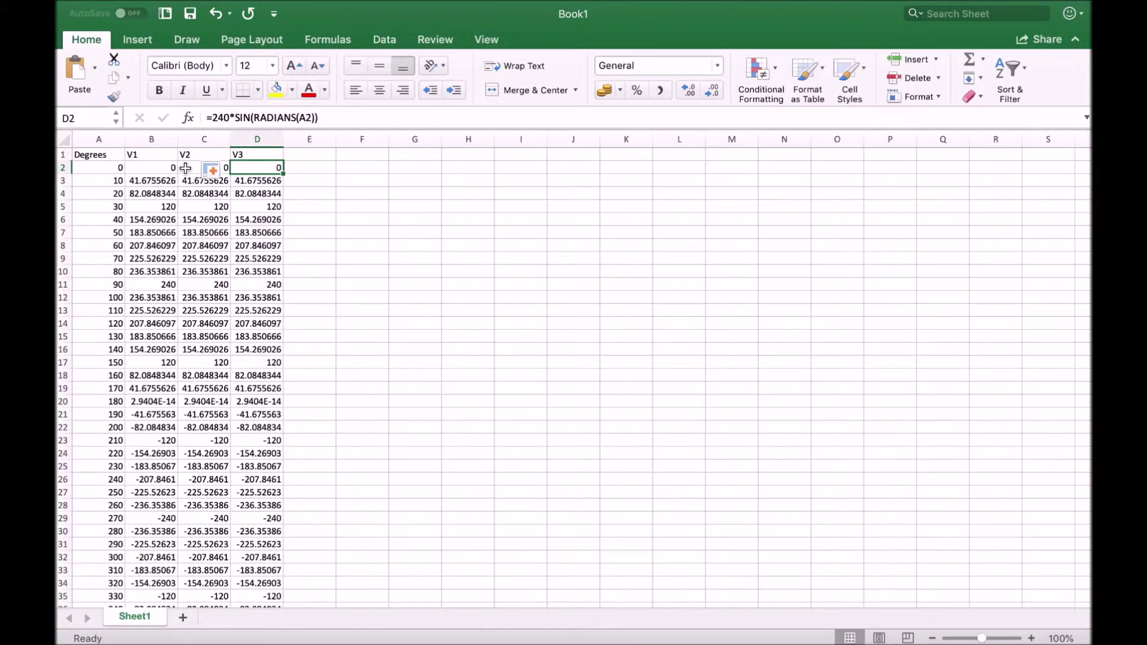
pyautogui.keyDown('shift'); pyautogui.click(186, 168); pyautogui.keyUp('shift')
pyautogui.click(253, 166)
pyautogui.click(189, 168)
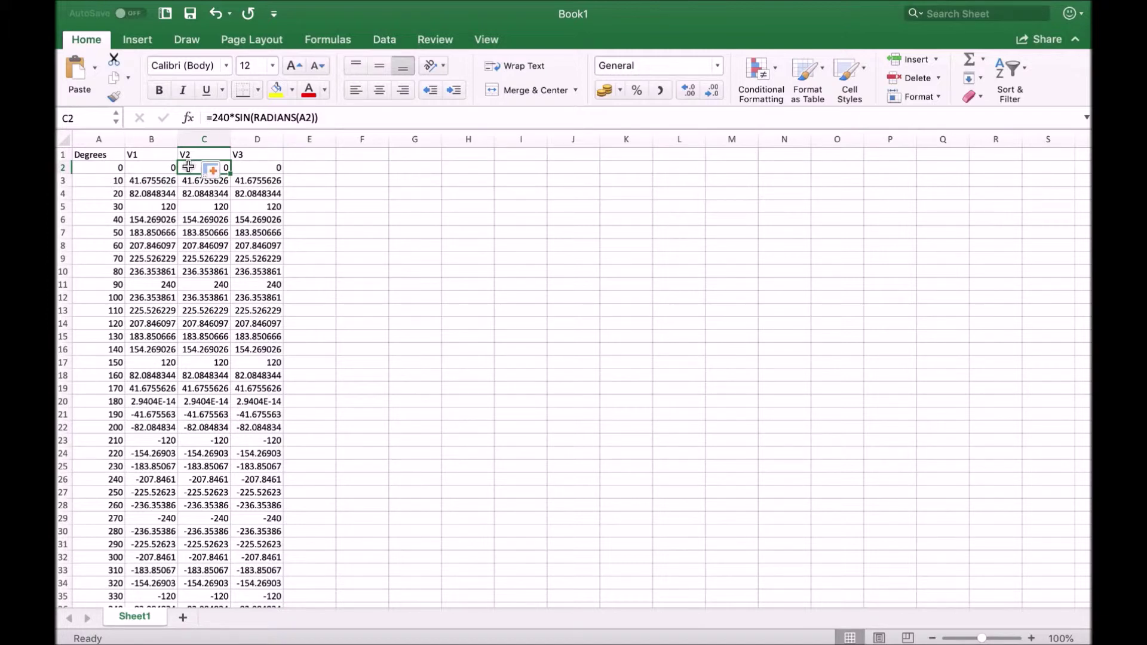
pyautogui.click(146, 169)
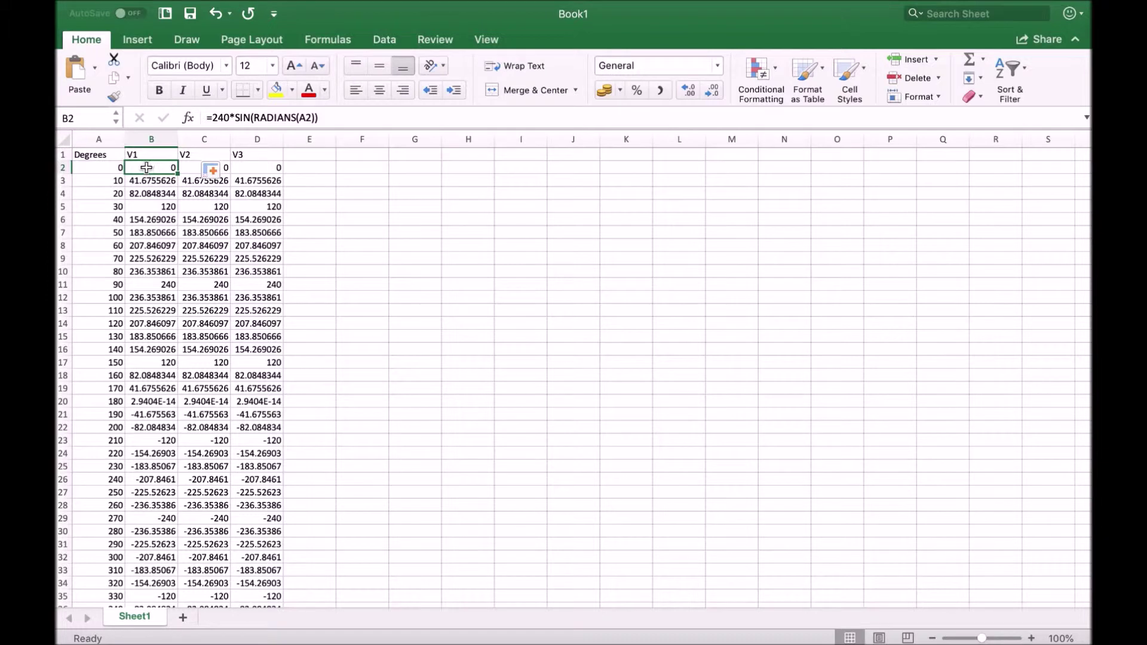
pyautogui.click(111, 168)
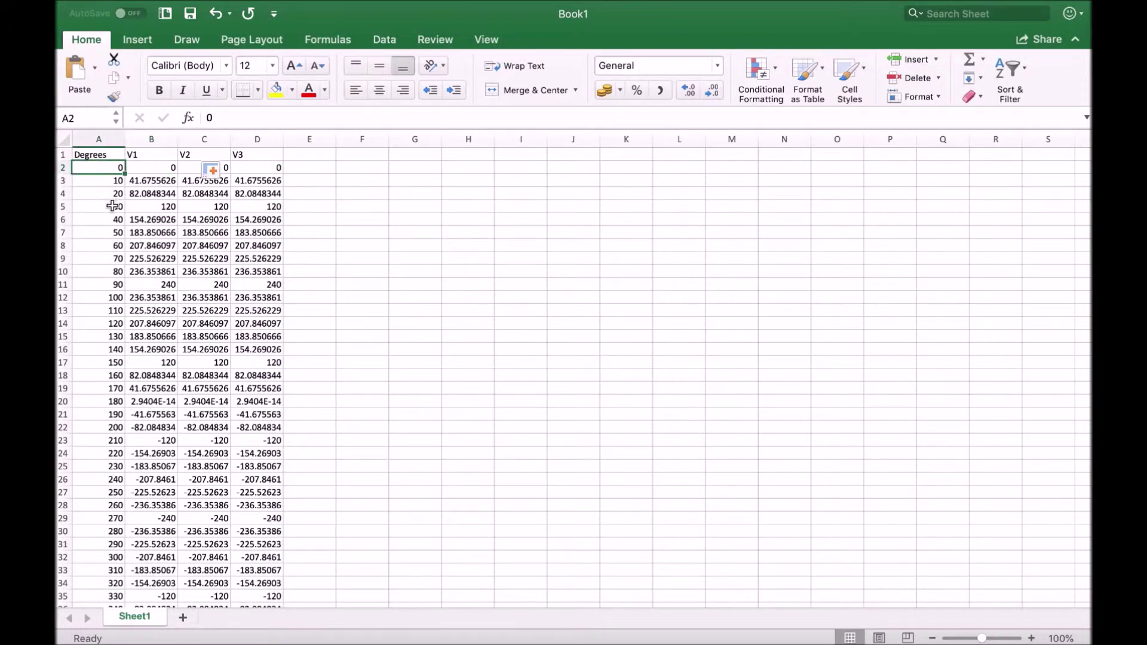
pyautogui.click(189, 167)
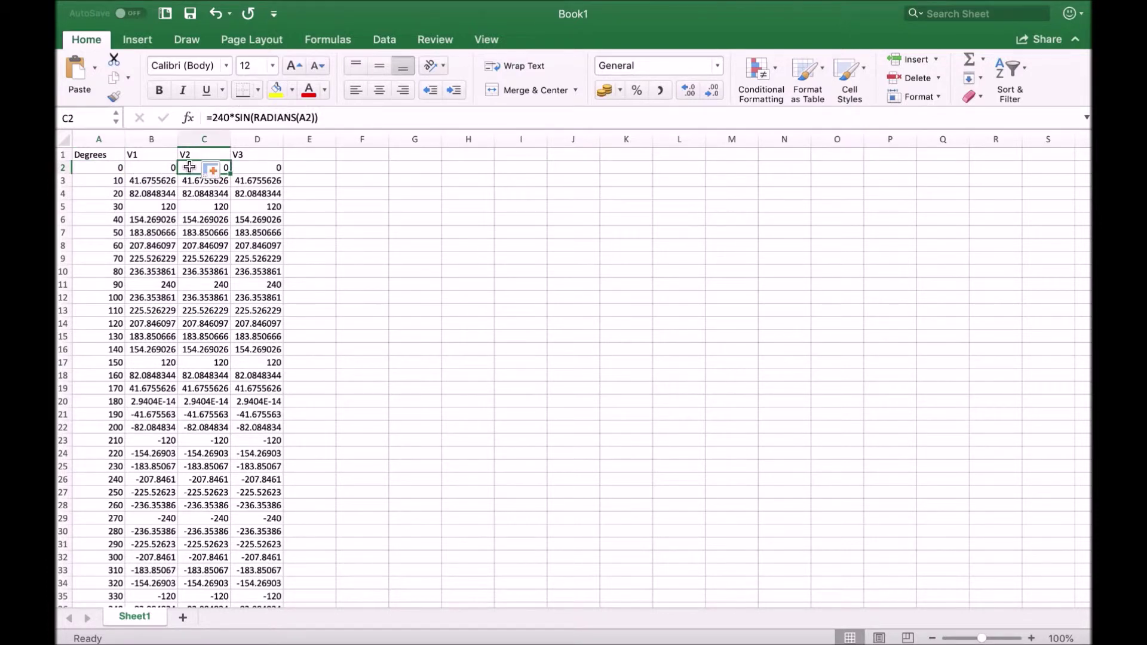
pyautogui.click(261, 167)
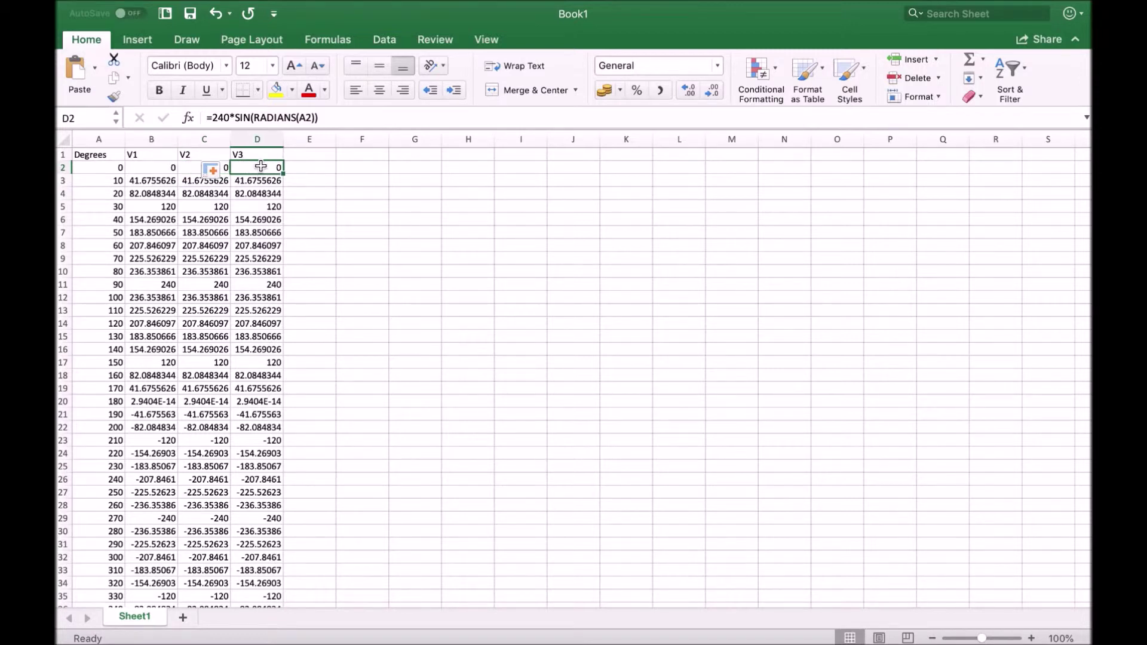
# Change V2 in C2 to =240*SIN(RADIANS(A2+120)) and fill it down column C.
pyautogui.click(191, 168)
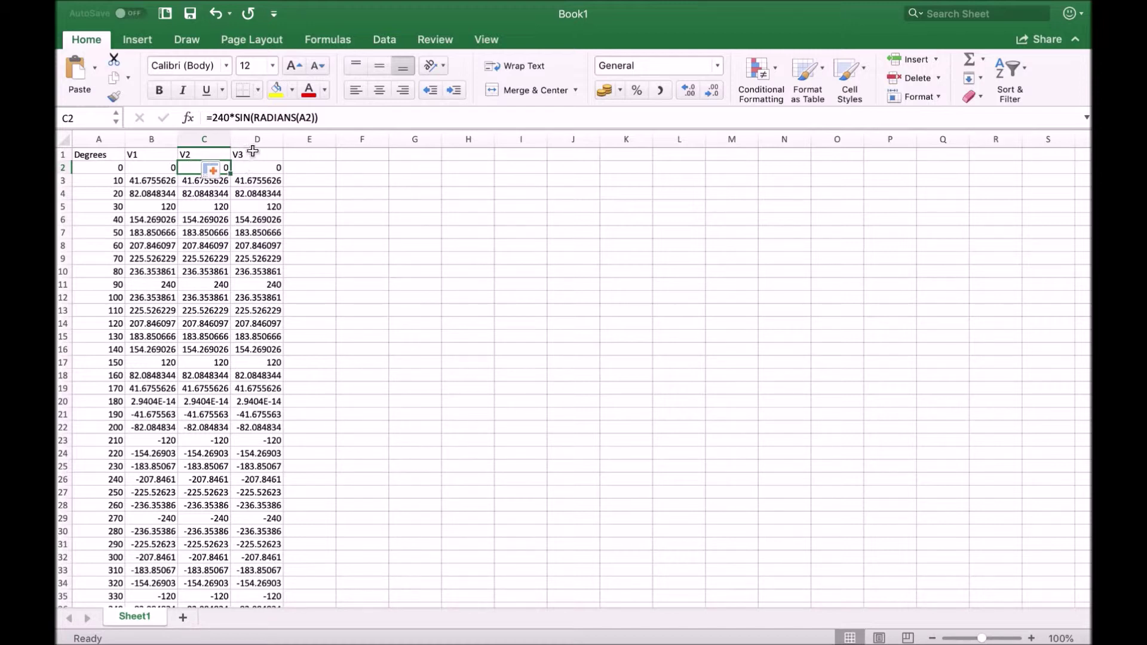
pyautogui.click(311, 117)
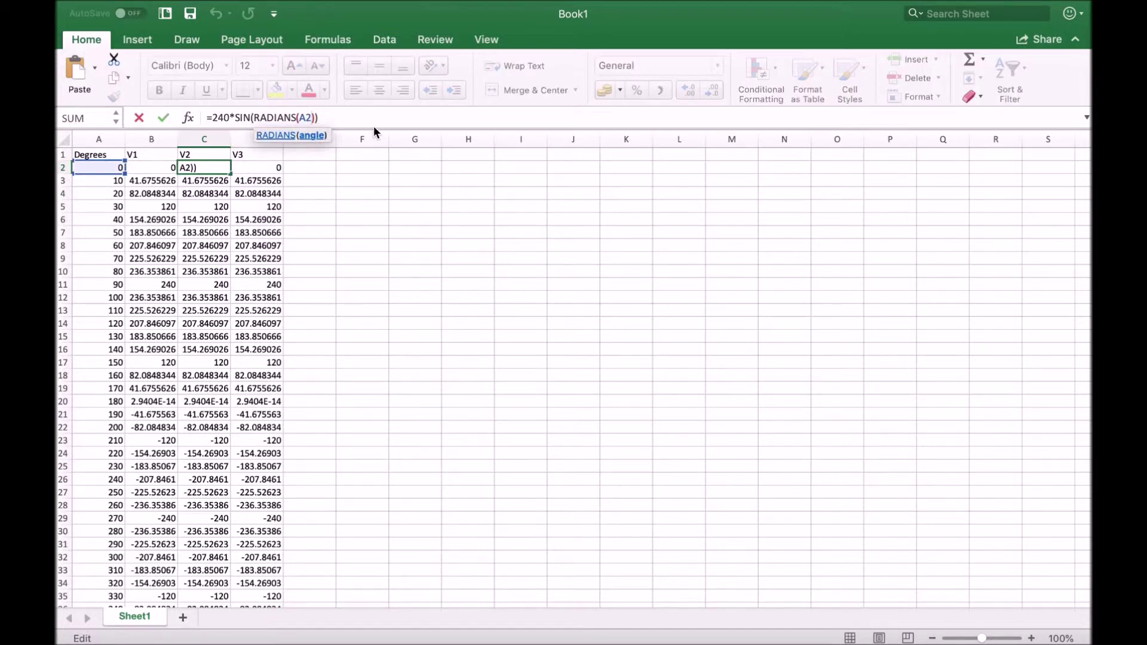
pyautogui.write('+120')
pyautogui.press('Return')
pyautogui.click(210, 167)
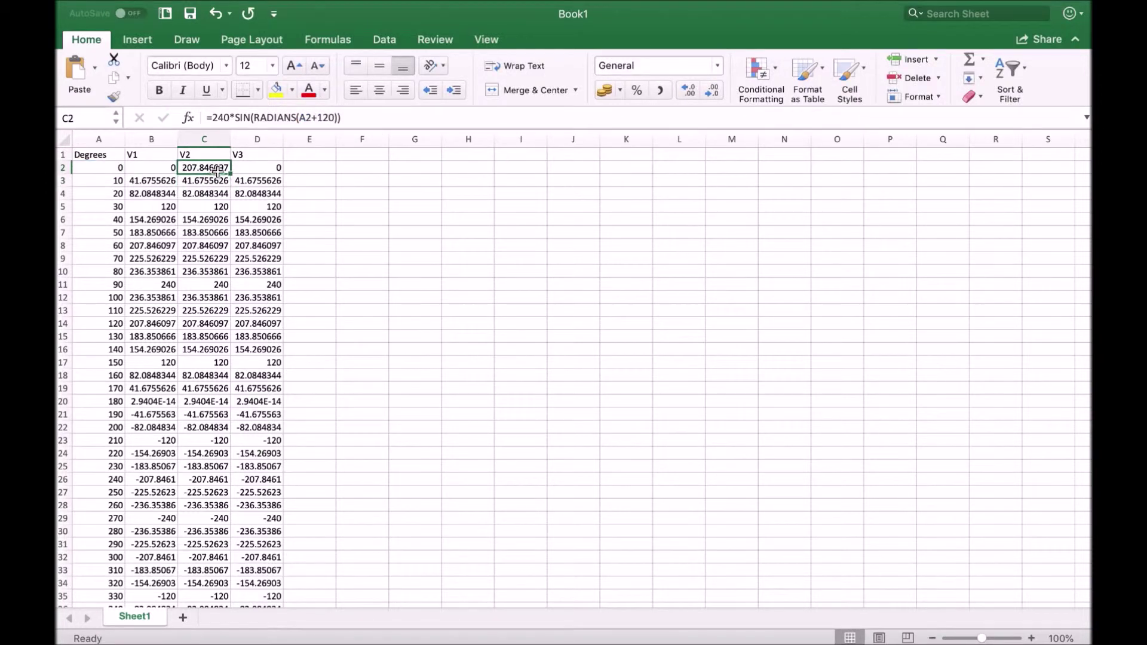
pyautogui.doubleClick(231, 172)
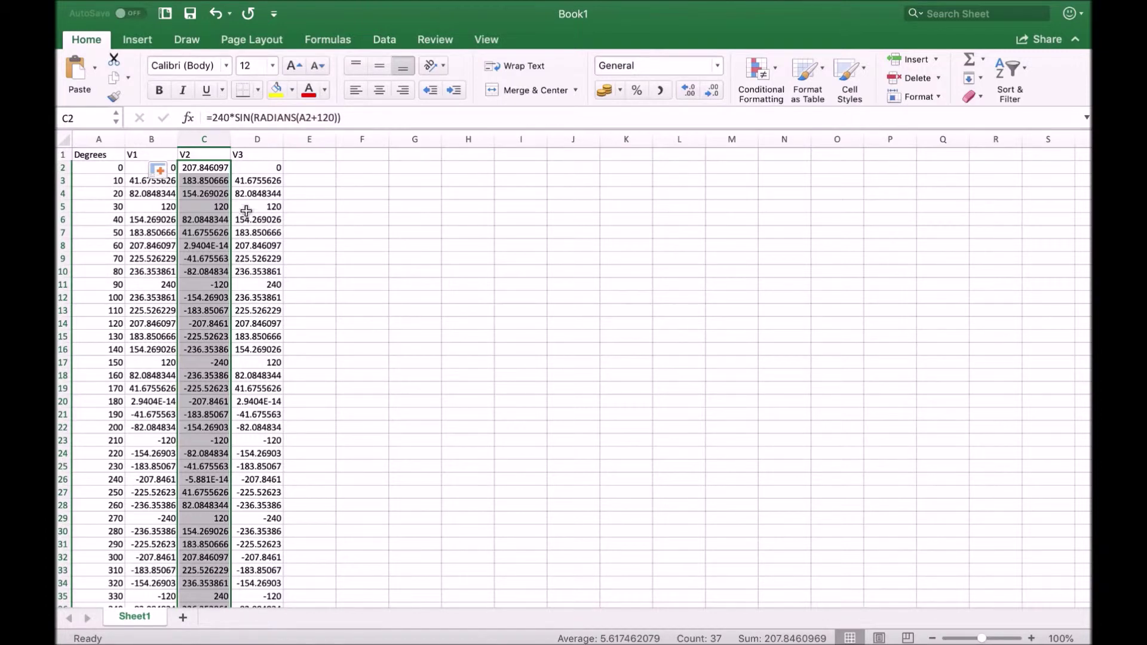
# Change V3 in D2 to =240*SIN(RADIANS(A2+240)) and fill it down column D.
pyautogui.click(267, 169)
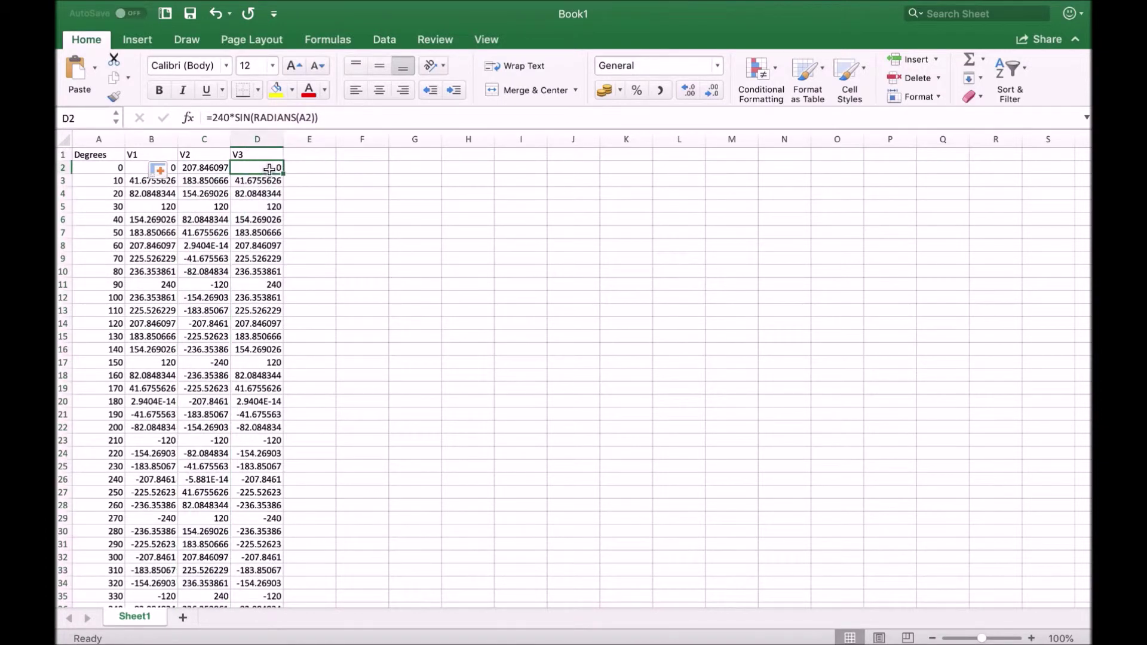
pyautogui.click(312, 117)
pyautogui.write('+2')
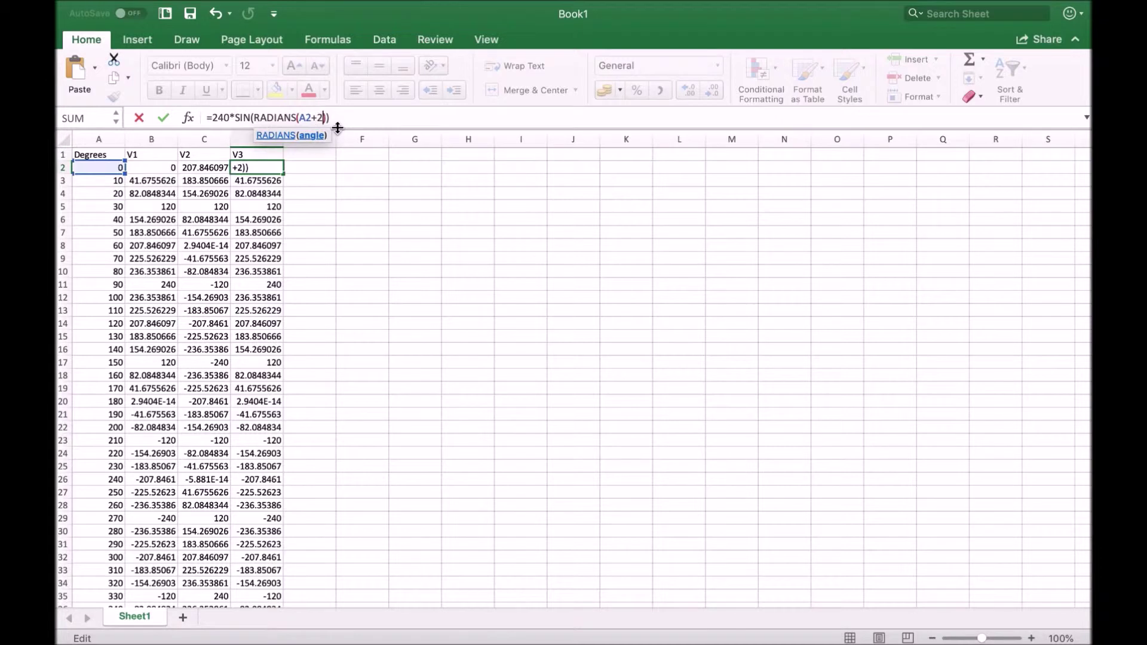
pyautogui.write('40')
pyautogui.press('Return')
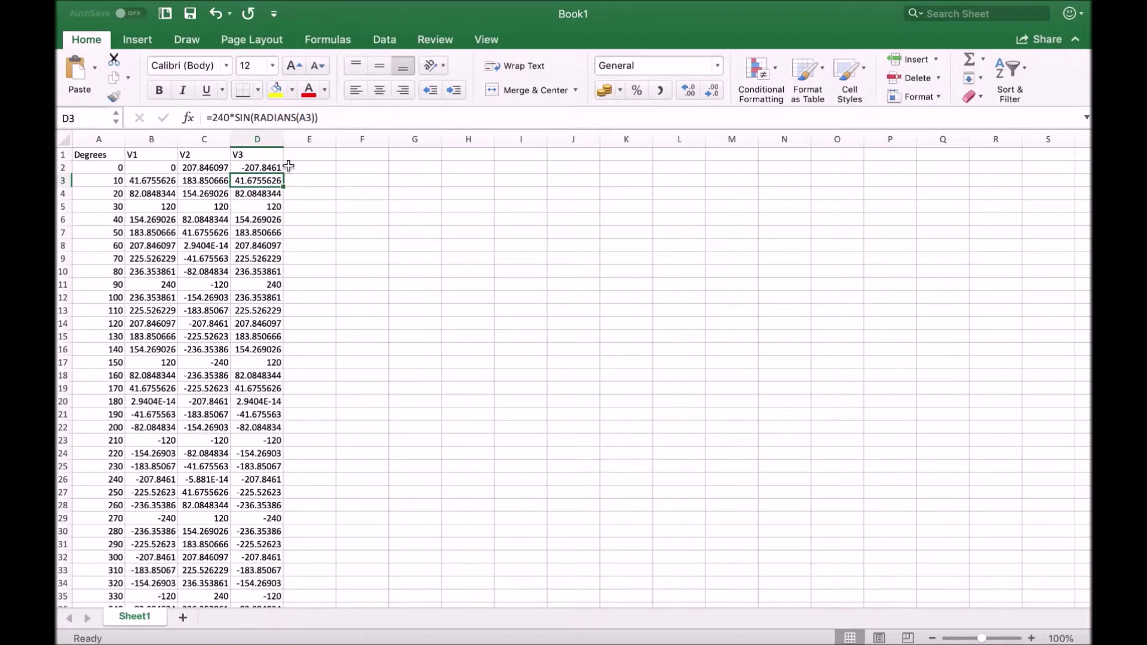
pyautogui.click(274, 168)
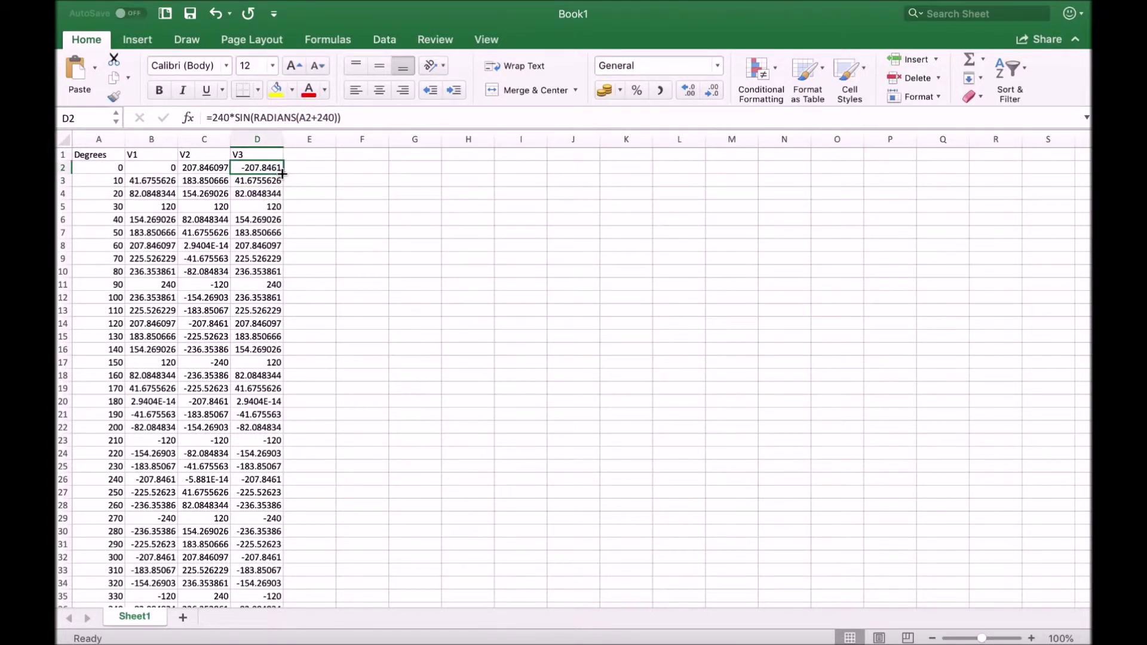
pyautogui.doubleClick(283, 173)
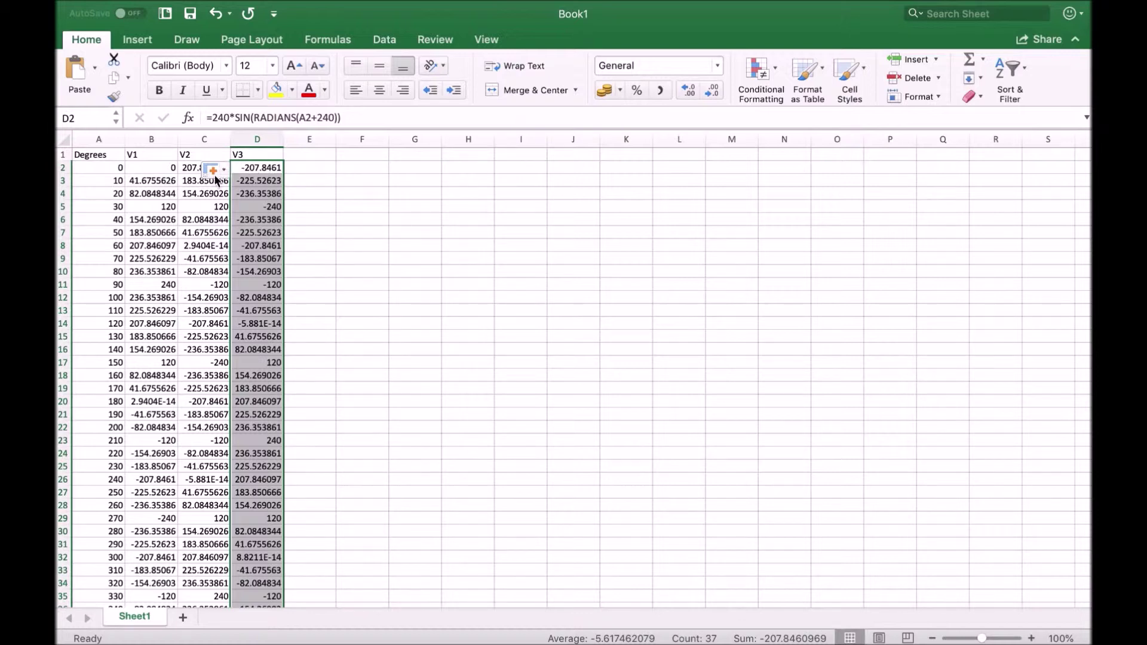
# Check the shifted V2 and V3 formulas, then select the Degrees through V3 columns.
pyautogui.click(185, 168)
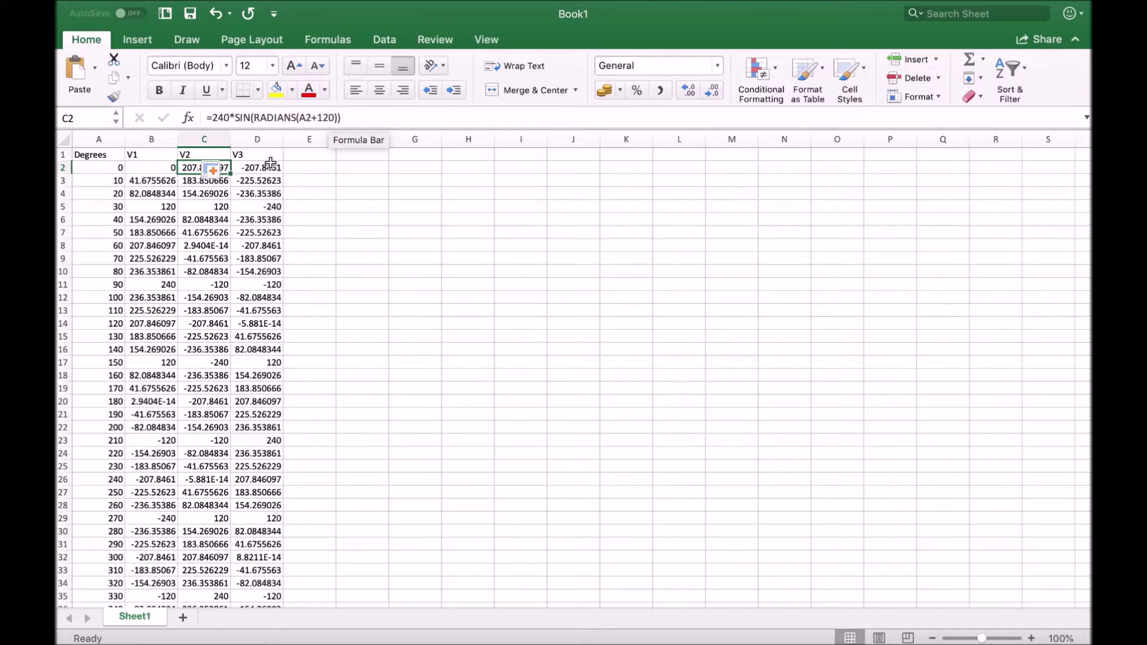
pyautogui.press('Right')
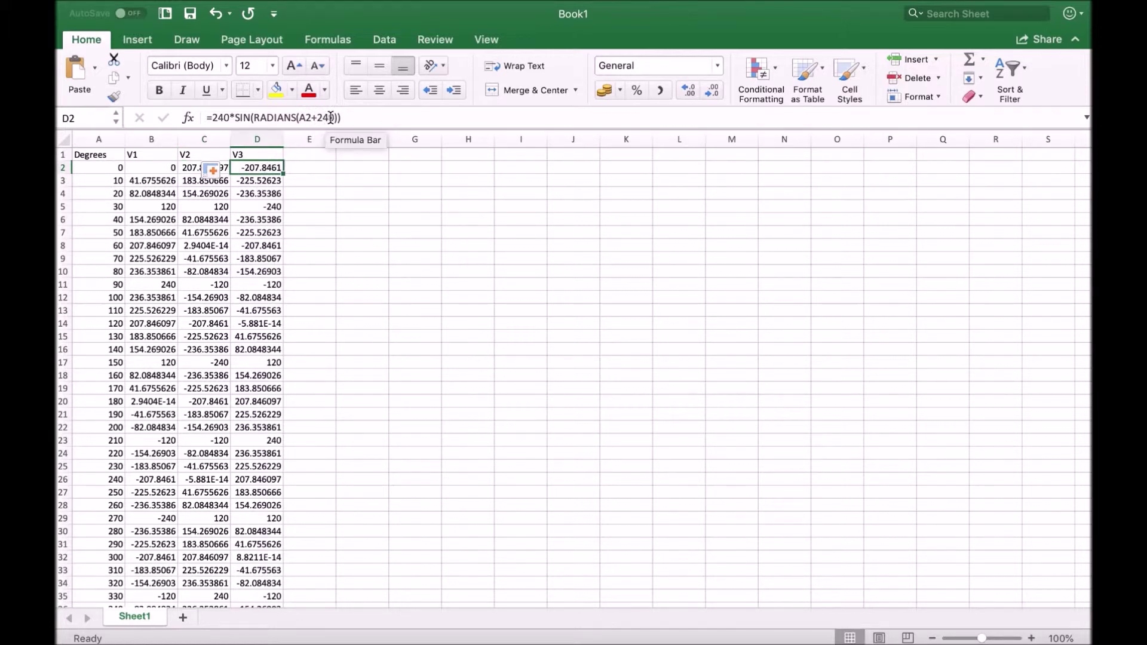
pyautogui.moveTo(151, 139); pyautogui.dragTo(263, 140)
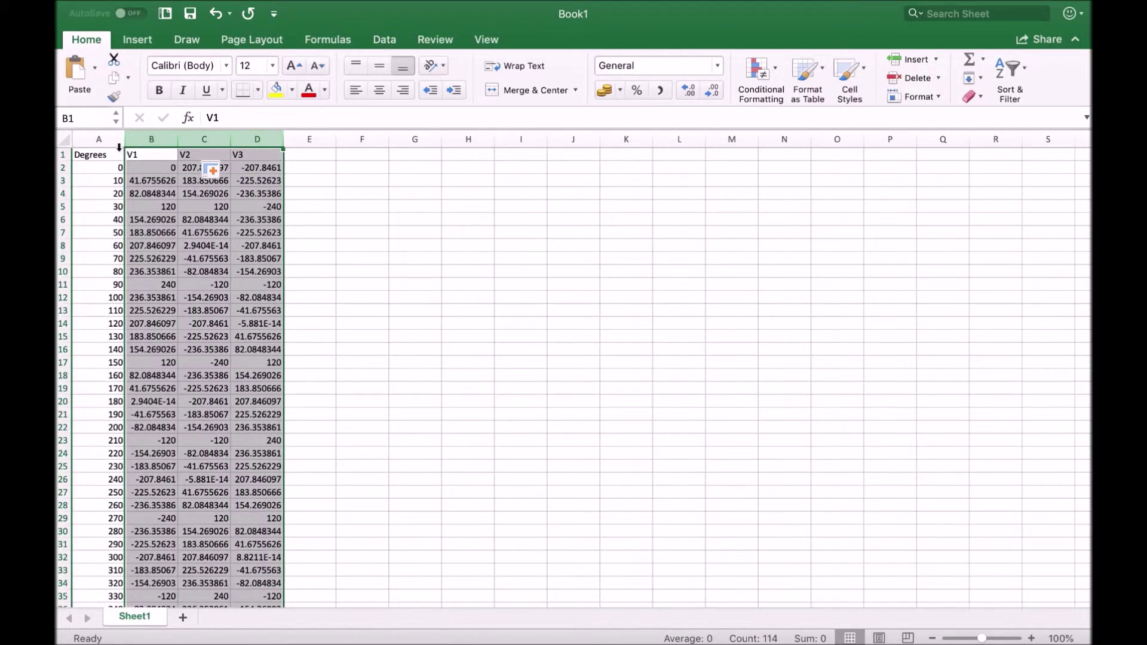
pyautogui.moveTo(119, 147); pyautogui.dragTo(248, 155)
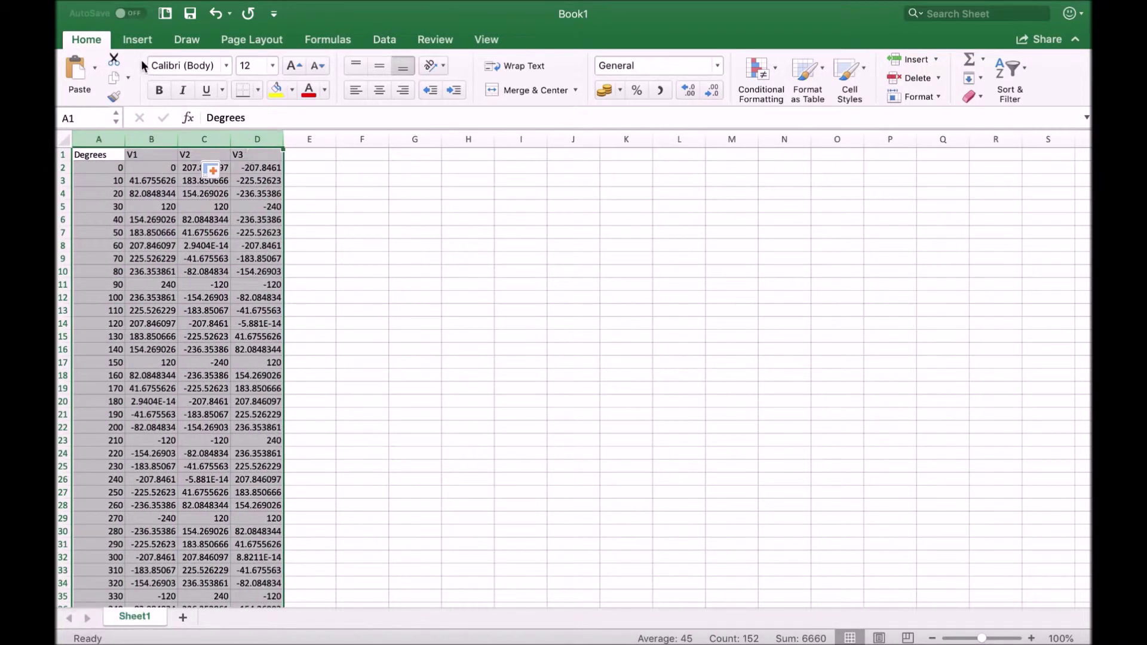
# Insert a Scatter with Smooth Lines and Markers chart of V1–V3, move it up and enlarge it.
pyautogui.click(133, 40)
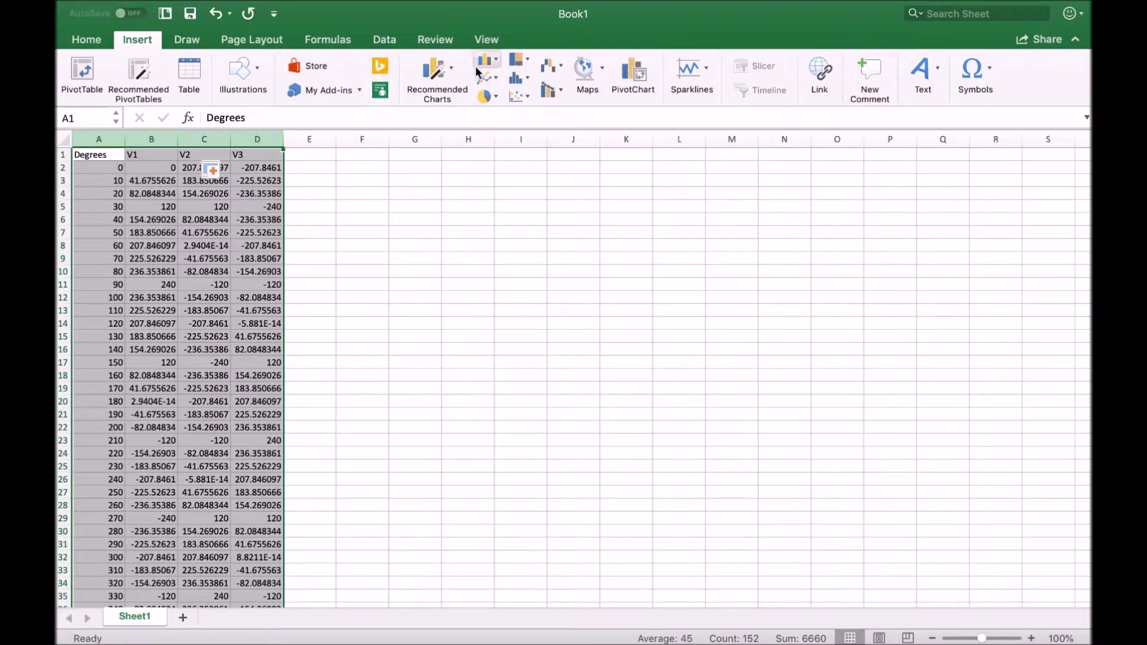
pyautogui.click(520, 98)
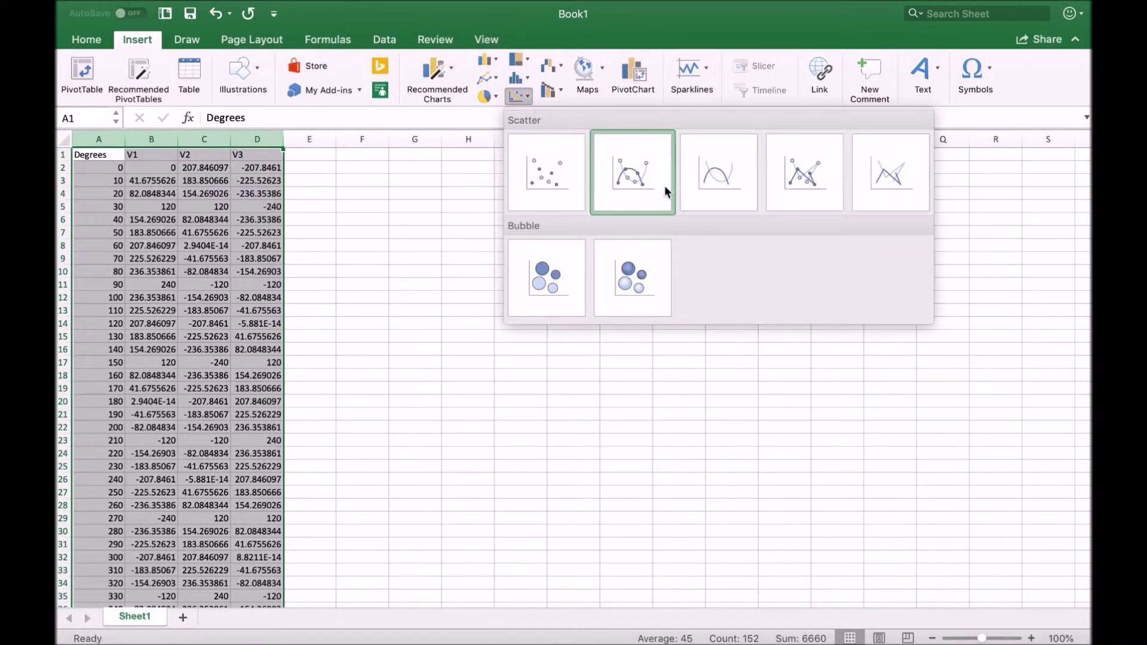
pyautogui.click(647, 185)
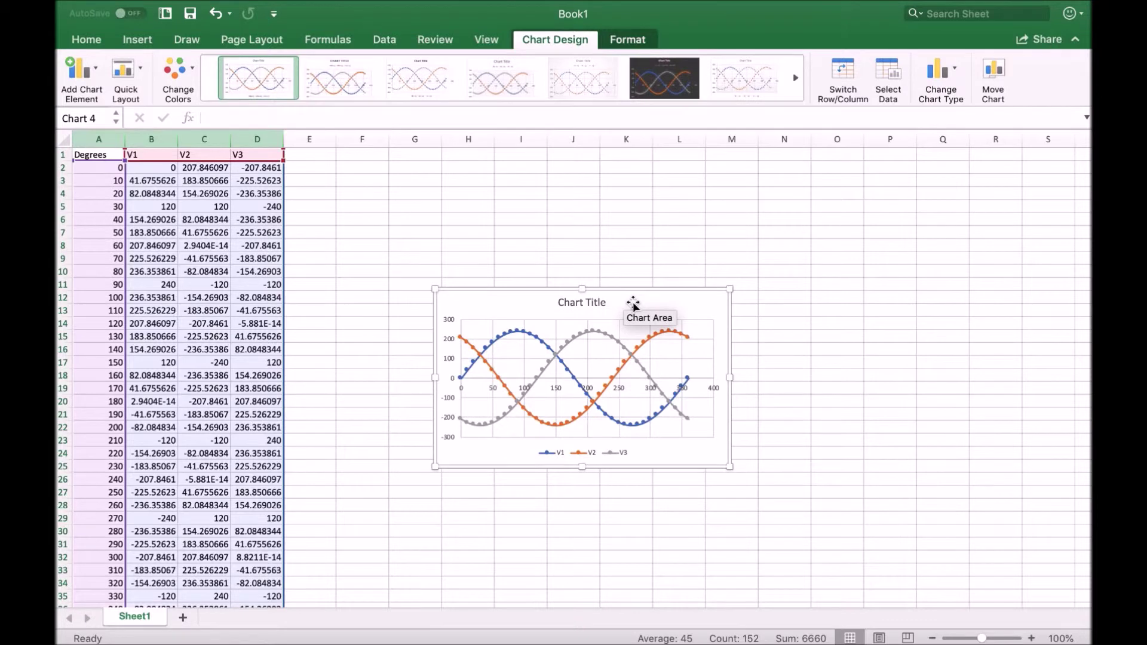
pyautogui.moveTo(635, 297); pyautogui.dragTo(530, 191)
pyautogui.moveTo(625, 363); pyautogui.dragTo(938, 587)
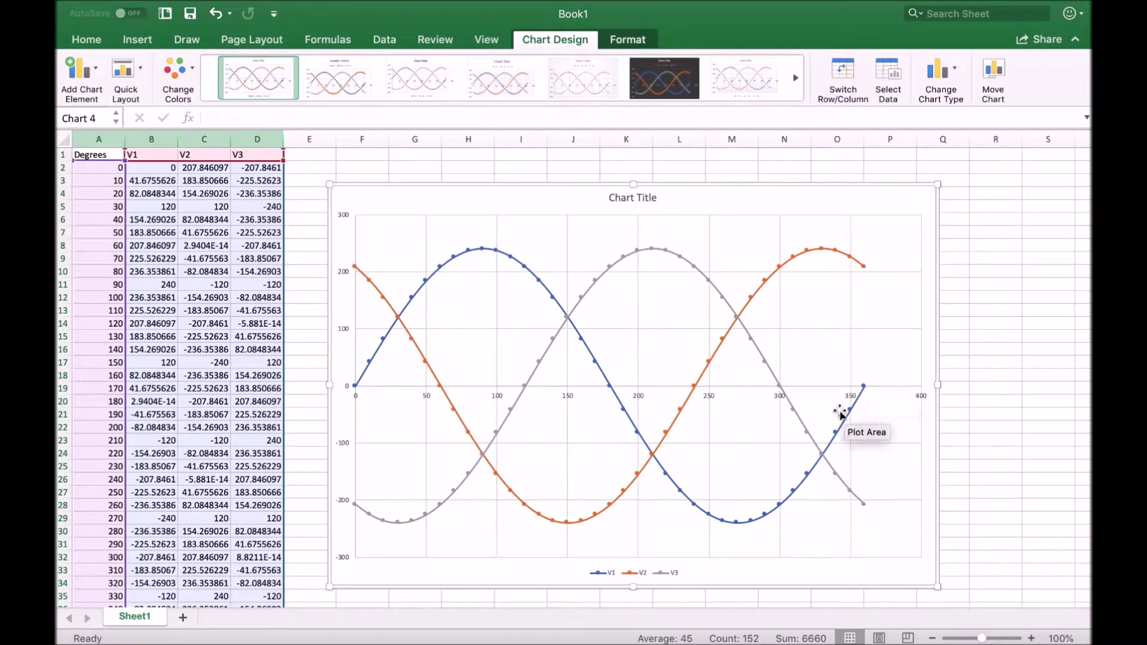
pyautogui.click(711, 401)
# Set the horizontal axis major unit to 120 and maximum bound to 360 in Format Axis.
pyautogui.doubleClick(712, 401)
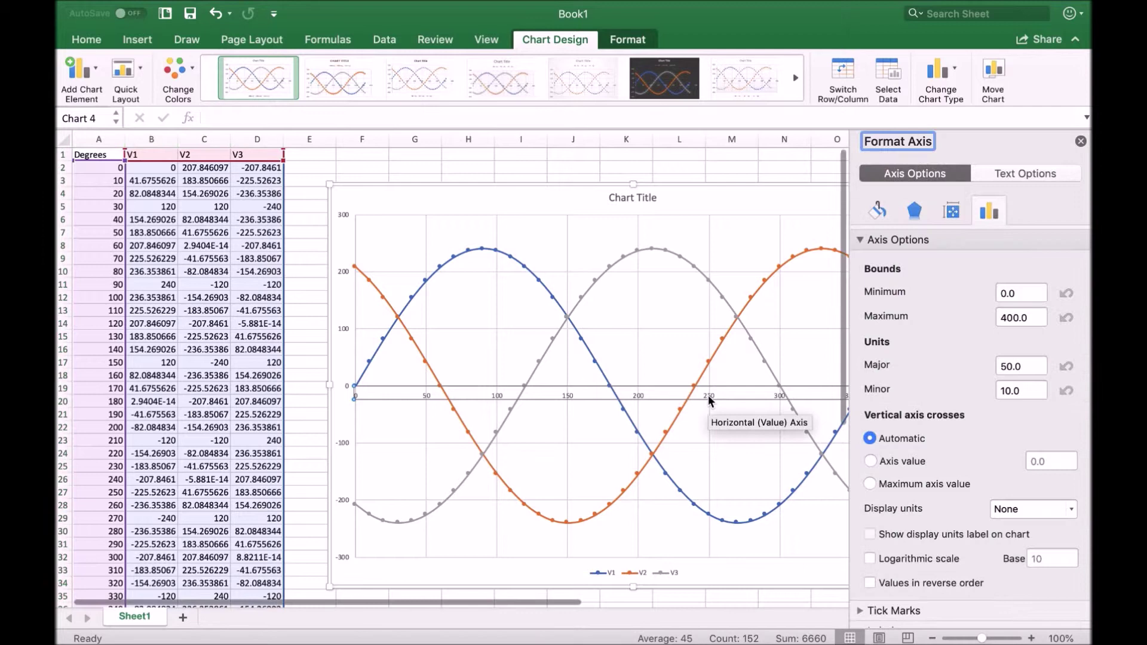
pyautogui.scroll(-2, 953, 381)
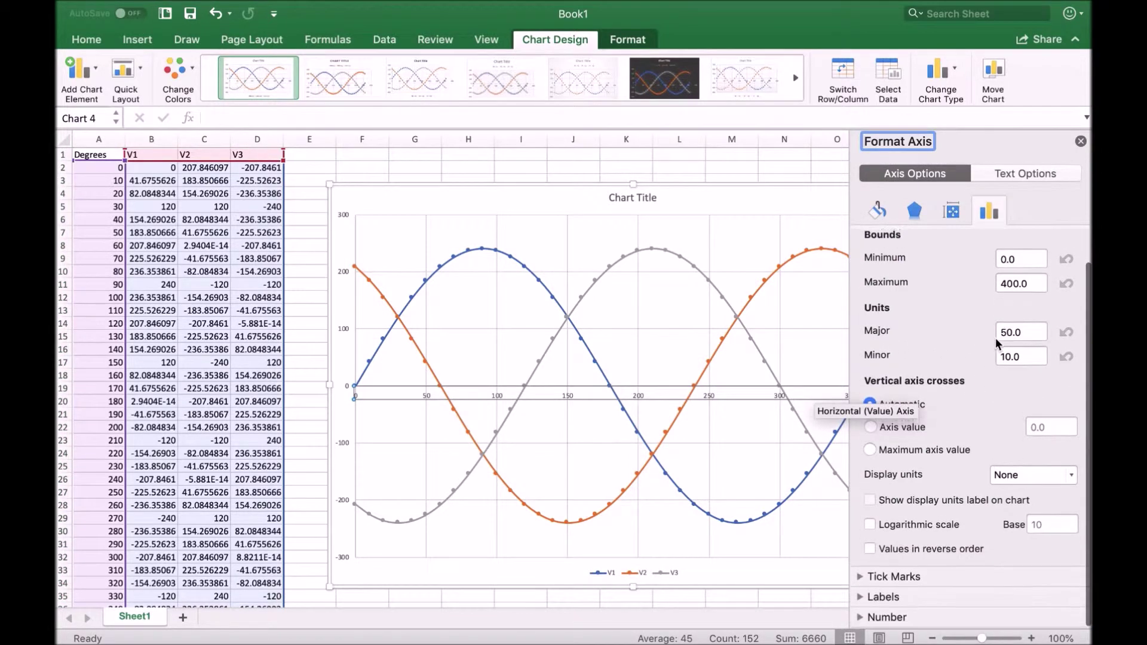
pyautogui.click(1014, 331)
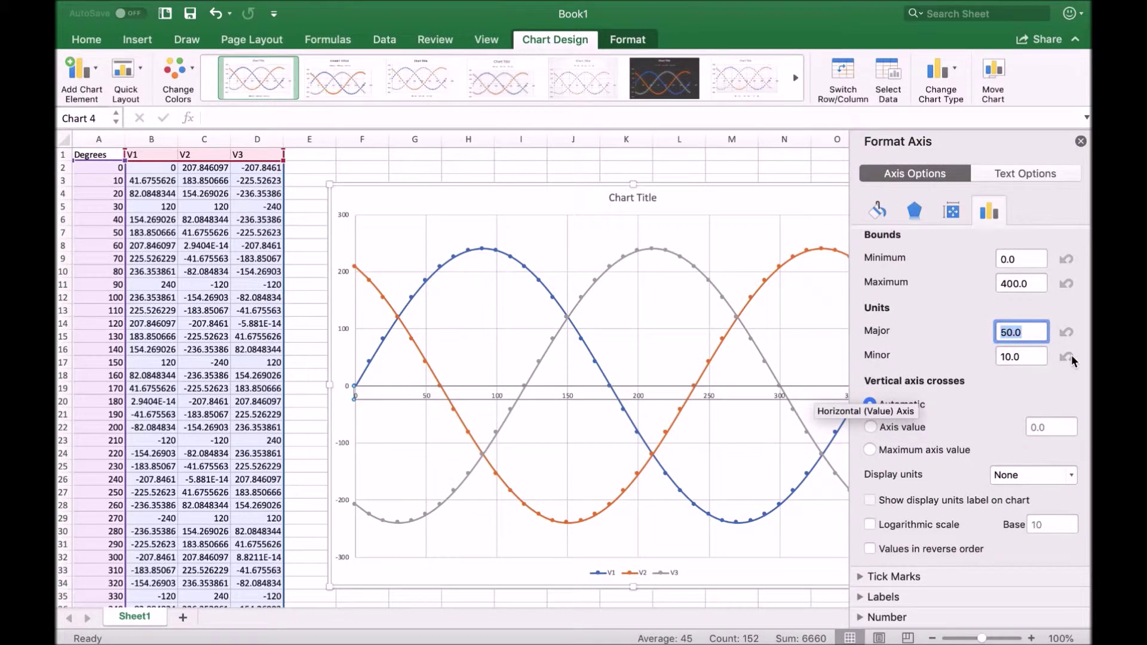
pyautogui.write('120')
pyautogui.click(1019, 283)
pyautogui.write('3')
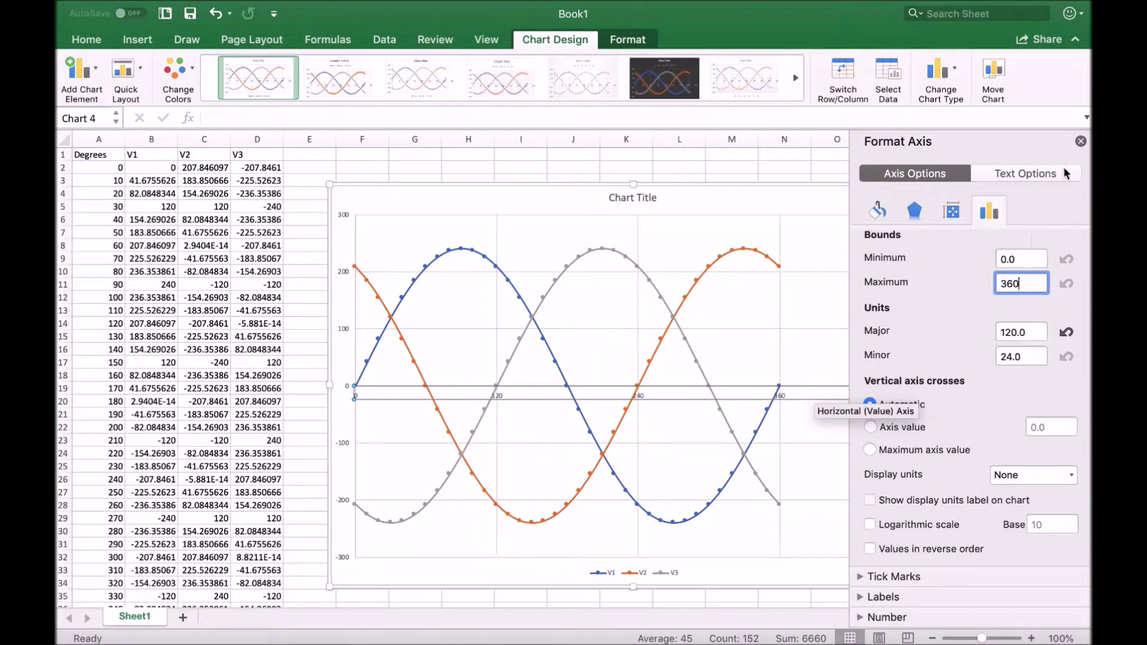
pyautogui.write('60')
pyautogui.press('Return')
pyautogui.click(1042, 157)
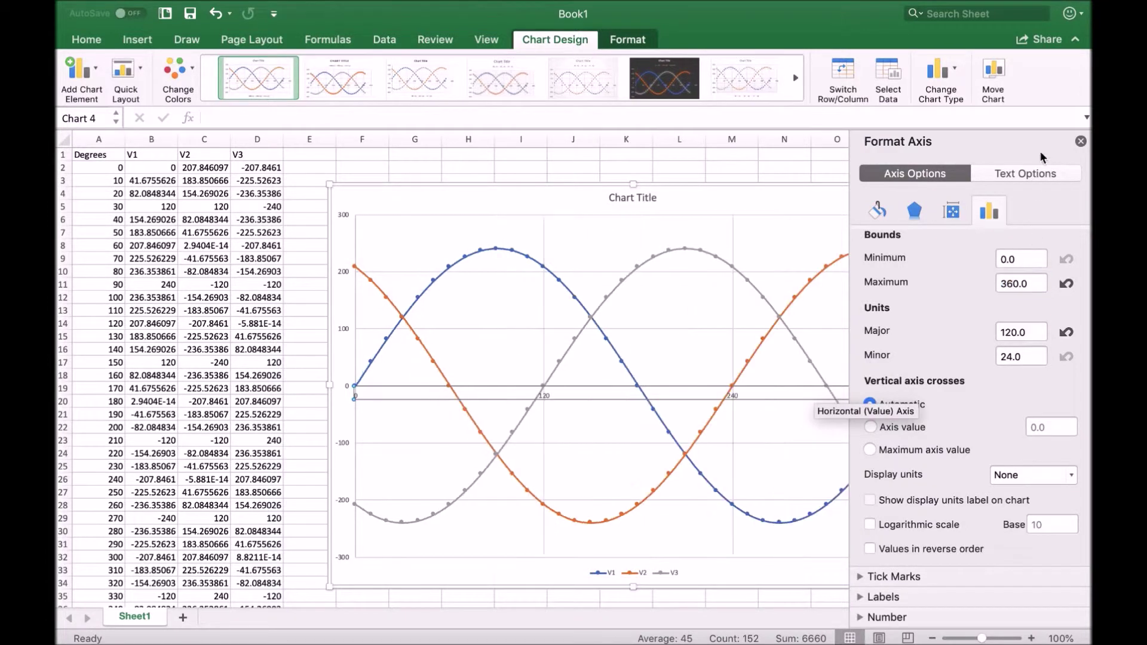
pyautogui.click(1081, 142)
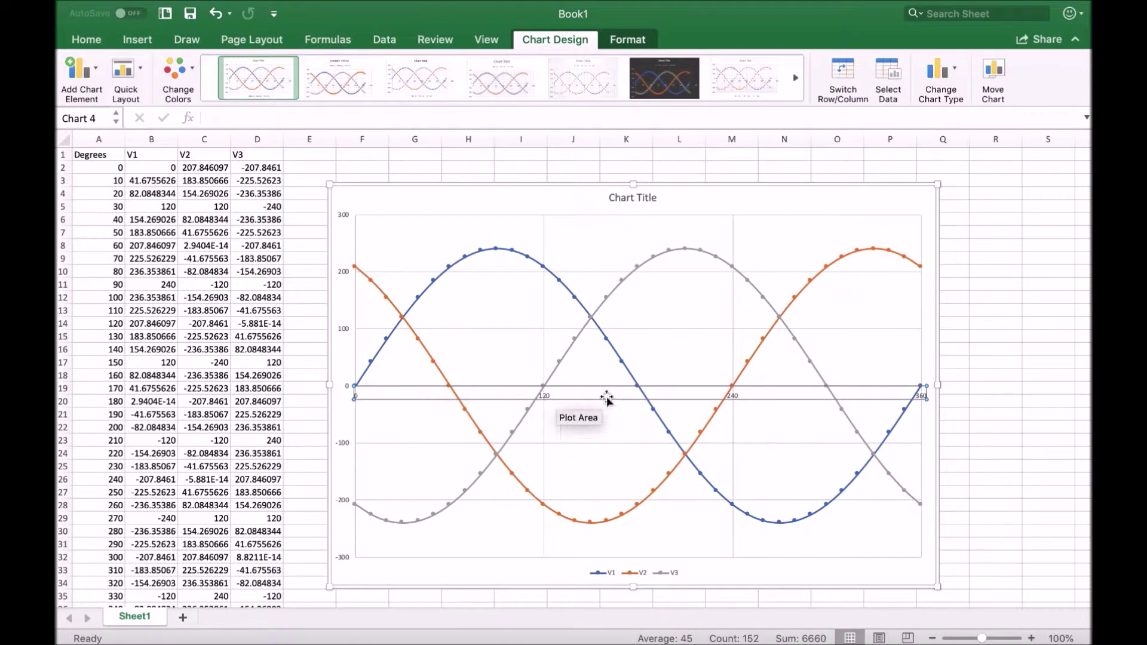
pyautogui.moveTo(907, 410)
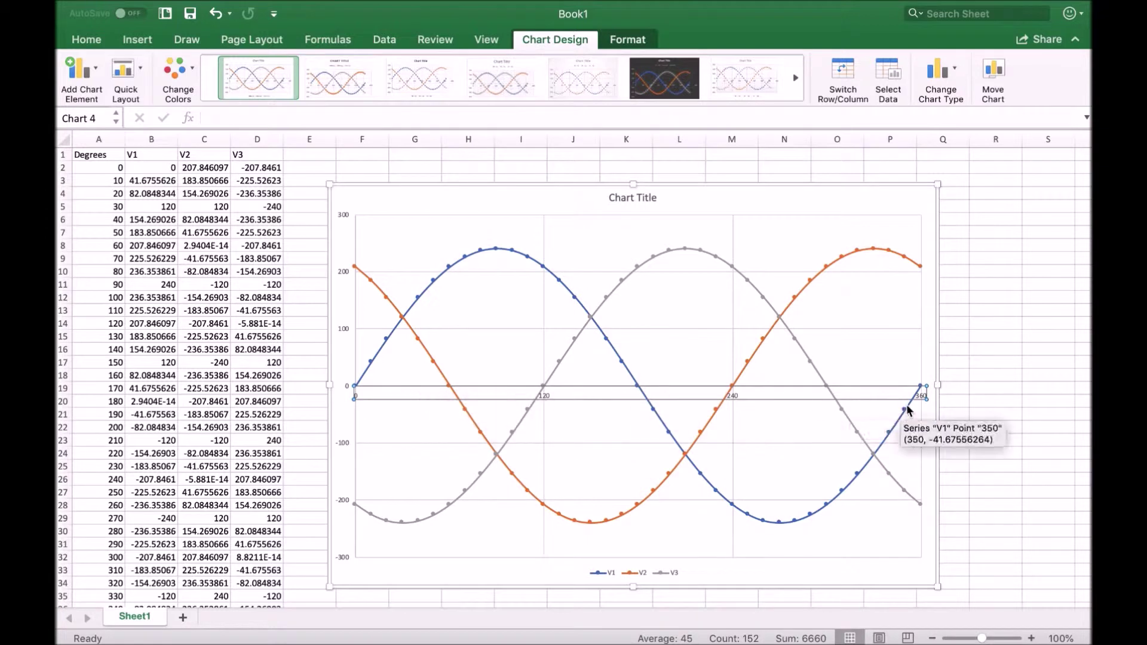
pyautogui.click(929, 501)
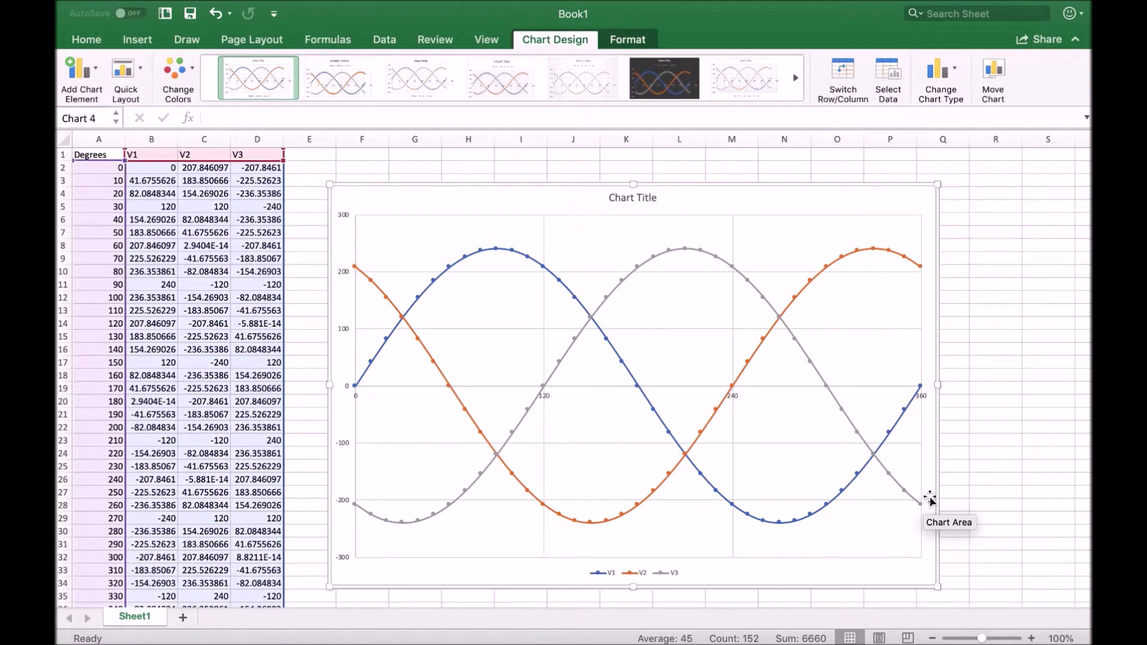
# Delete the voltage scatter chart from the sheet.
pyautogui.press('Delete')
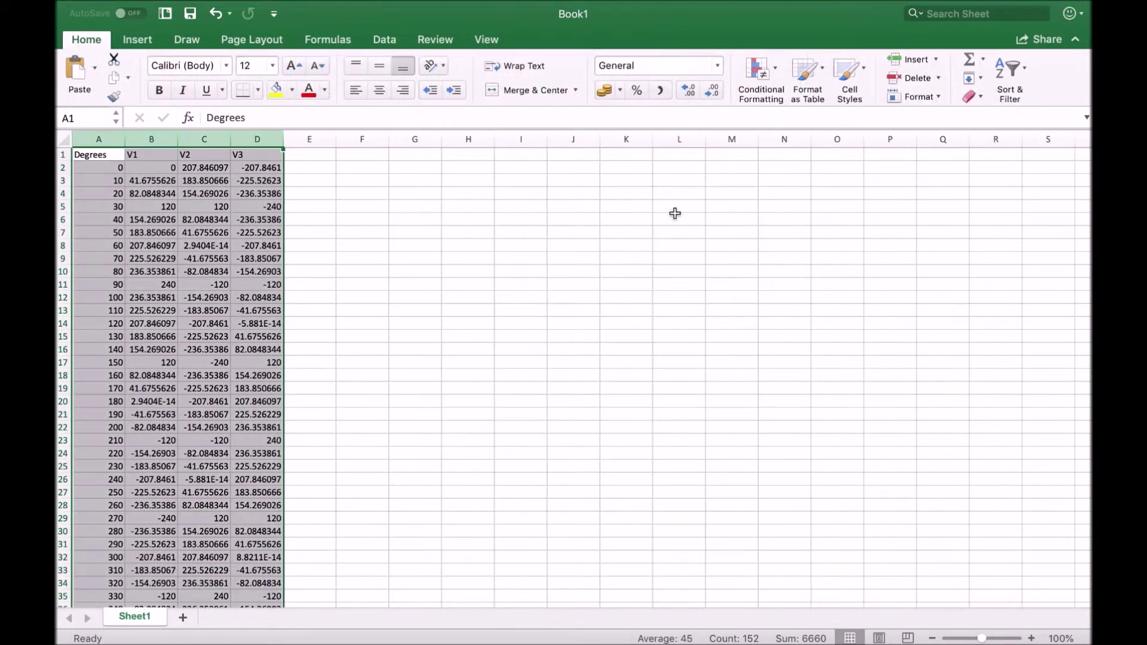
pyautogui.scroll(-3, 338, 236)
pyautogui.scroll(3, 338, 236)
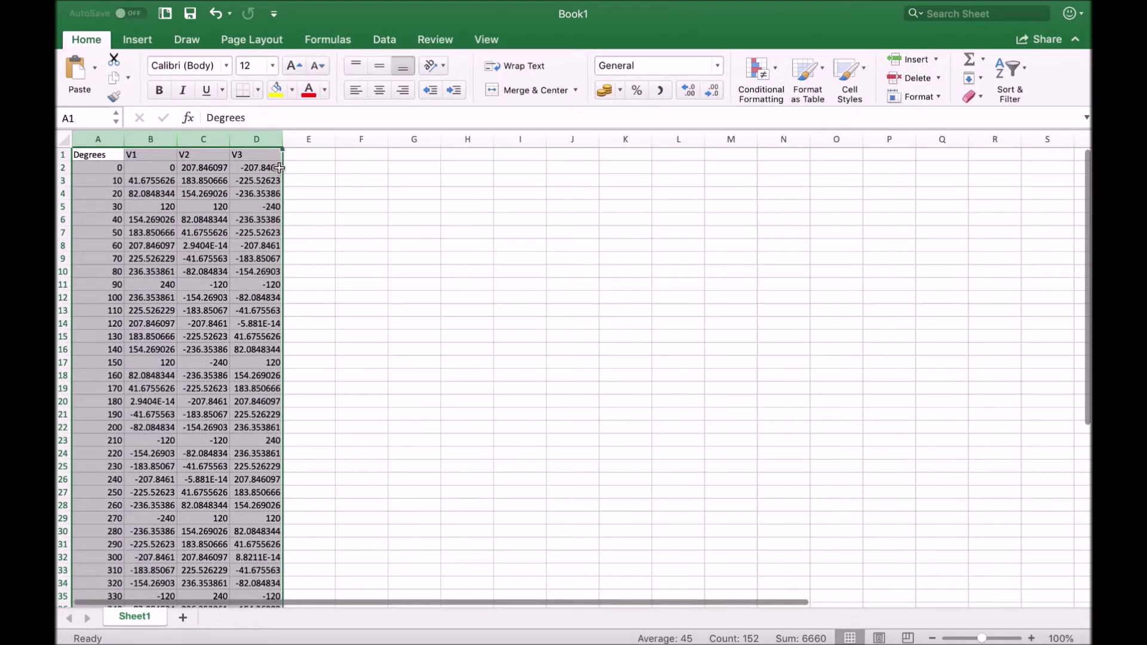
pyautogui.moveTo(283, 164); pyautogui.dragTo(302, 158)
# Enter the headings P1, P2 and P3 in cells E1, F1 and G1.
pyautogui.click(301, 157)
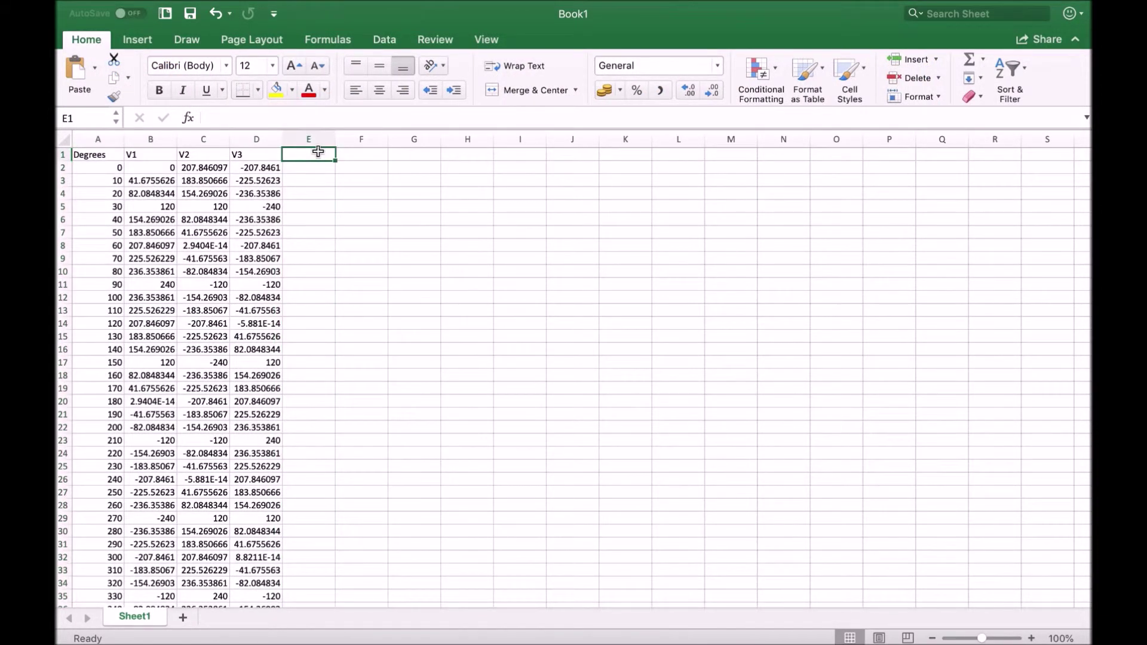
pyautogui.write('P1')
pyautogui.press('Tab')
pyautogui.write('P')
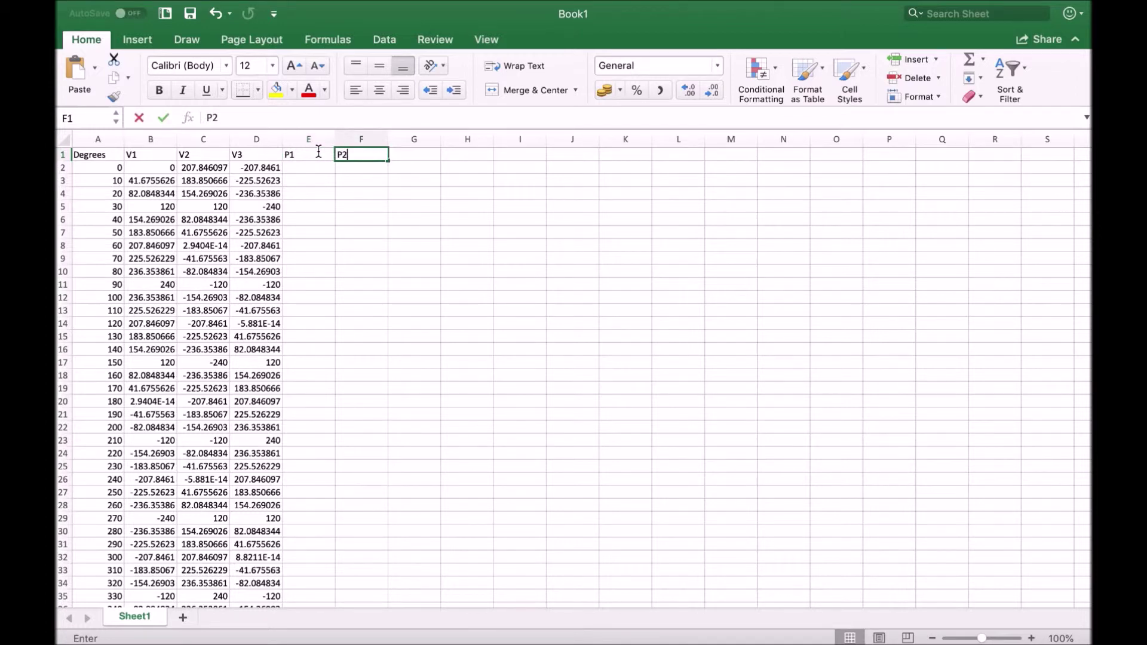
pyautogui.write('2')
pyautogui.press('Tab')
pyautogui.write('P3')
pyautogui.press('Return')
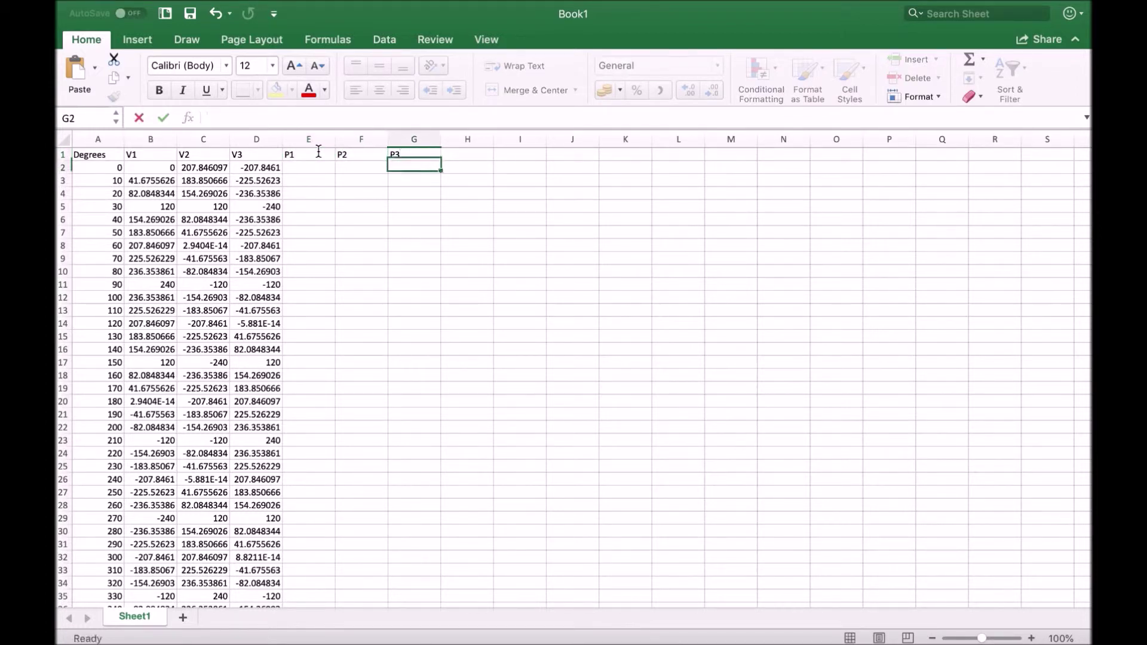
# Review the V1, V2 and V3 formulas in cells B2, C2 and D2.
pyautogui.hscroll(2, 310, 155)
pyautogui.hscroll(-2, 271, 179)
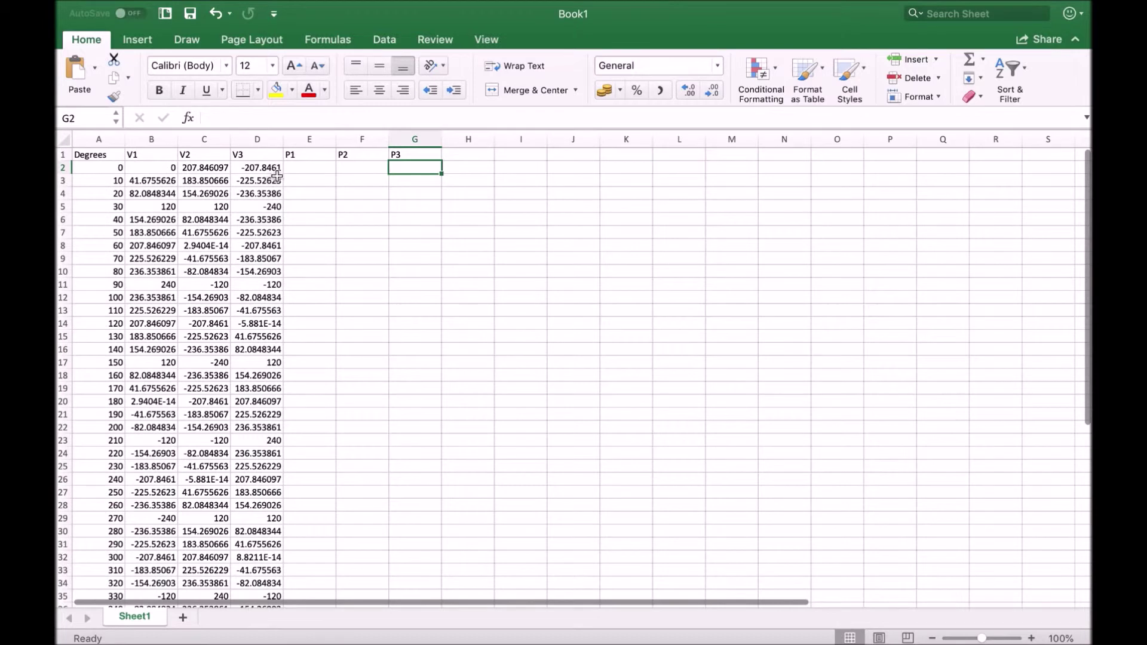
pyautogui.click(156, 167)
pyautogui.click(194, 168)
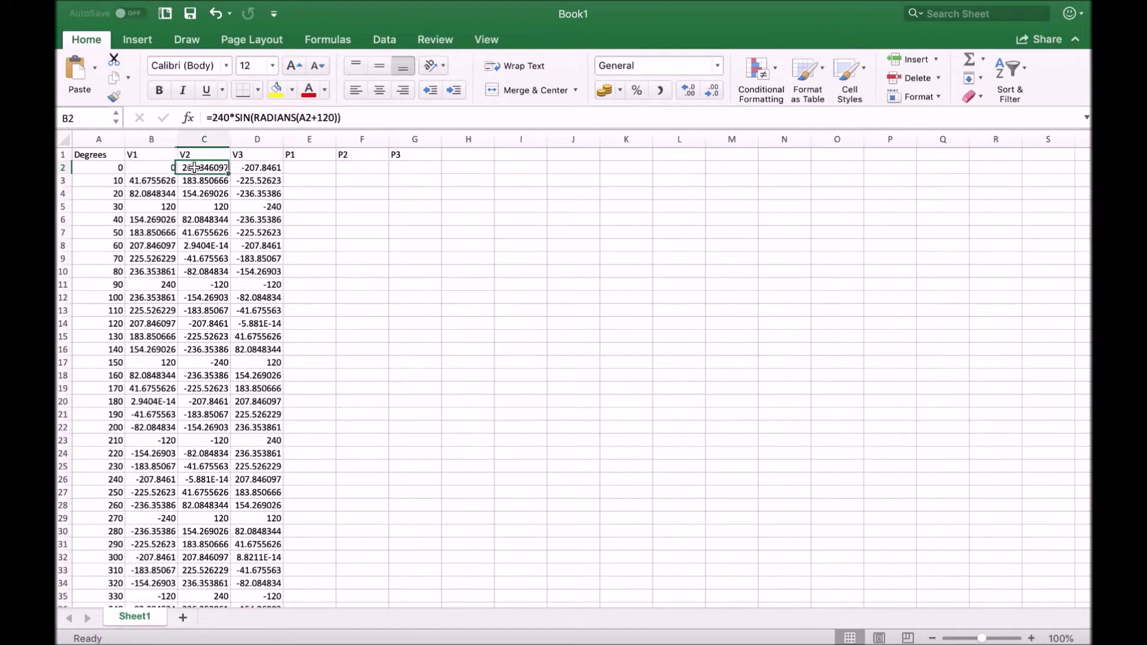
pyautogui.click(249, 168)
# Switch to Safari's 'three phase circuit' results showing the three-phase transmission line animation.
pyautogui.press('super+Tab')
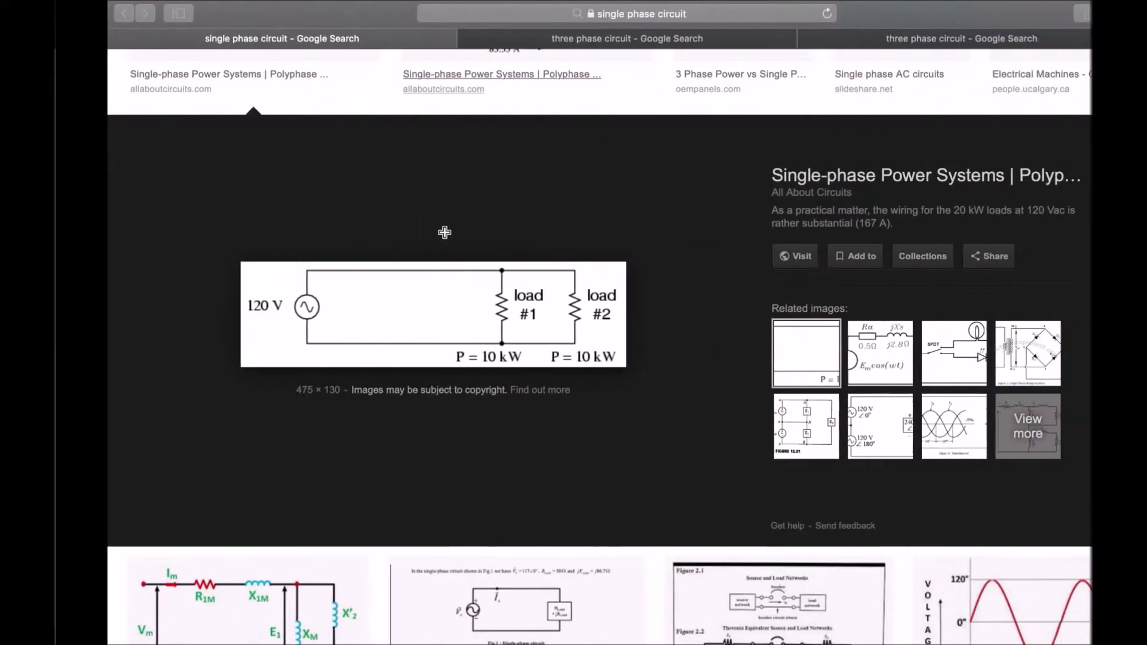
pyautogui.click(806, 42)
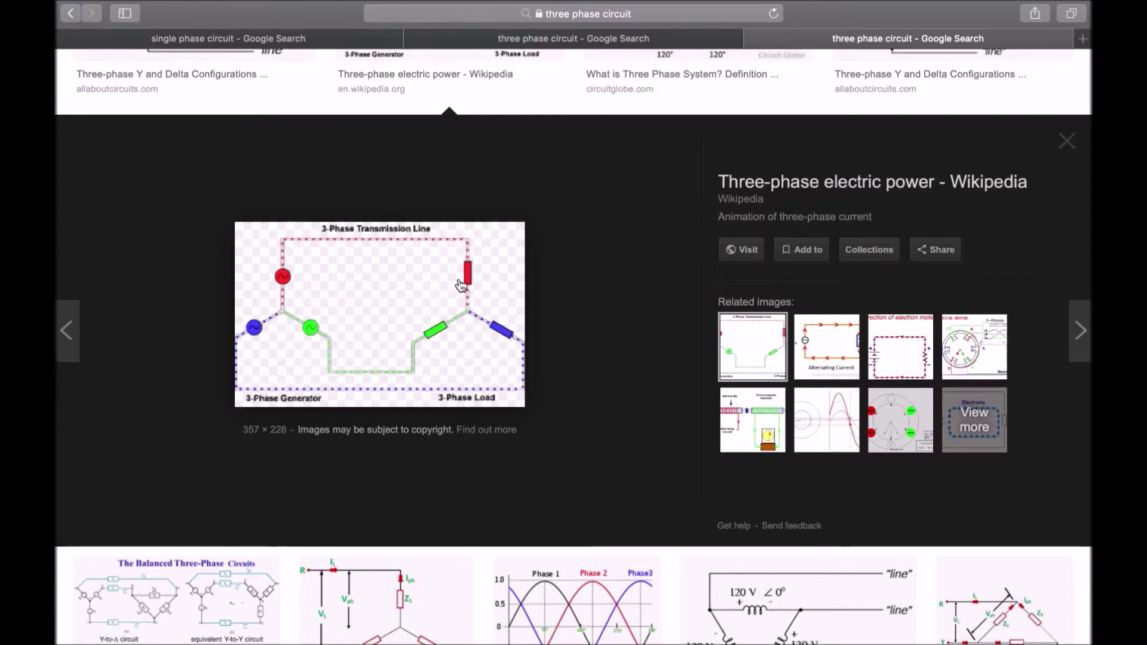
# Back in Excel, enter the P1 formula in E2 squaring V1 from B2.
pyautogui.hotkey('ctrl', 'Left')
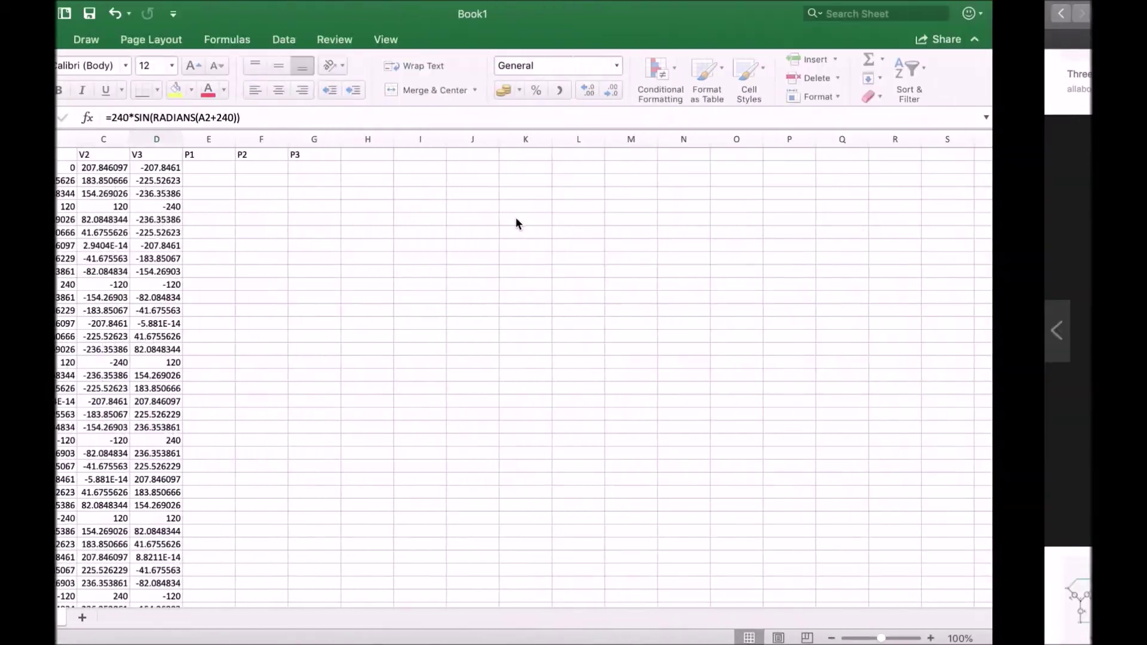
pyautogui.click(318, 166)
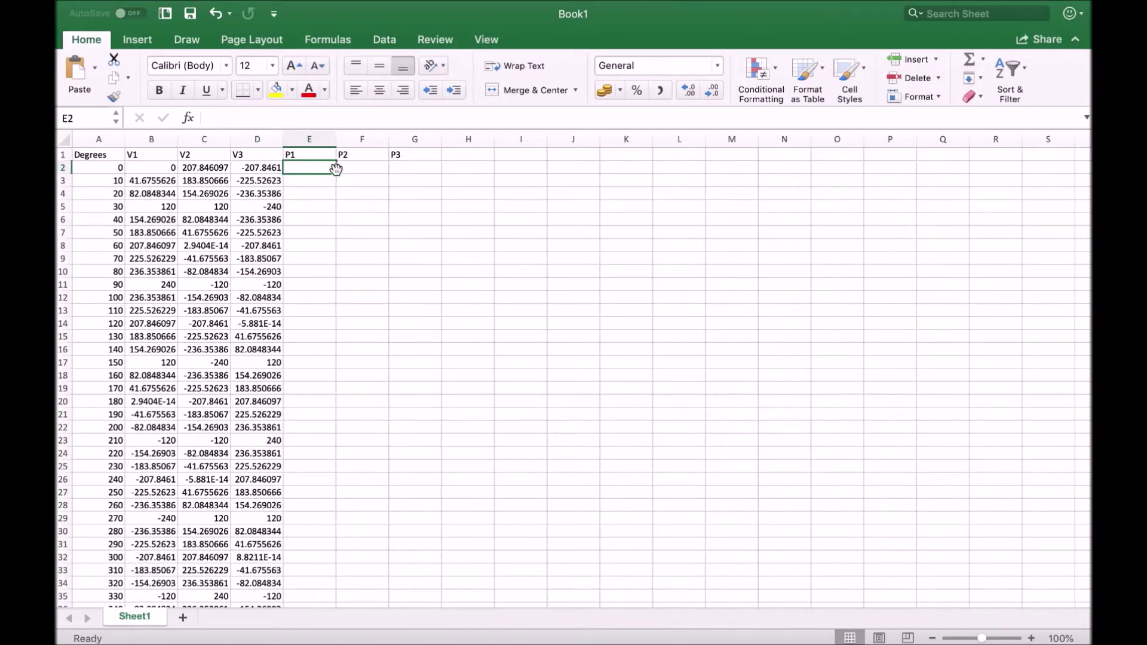
pyautogui.write('=')
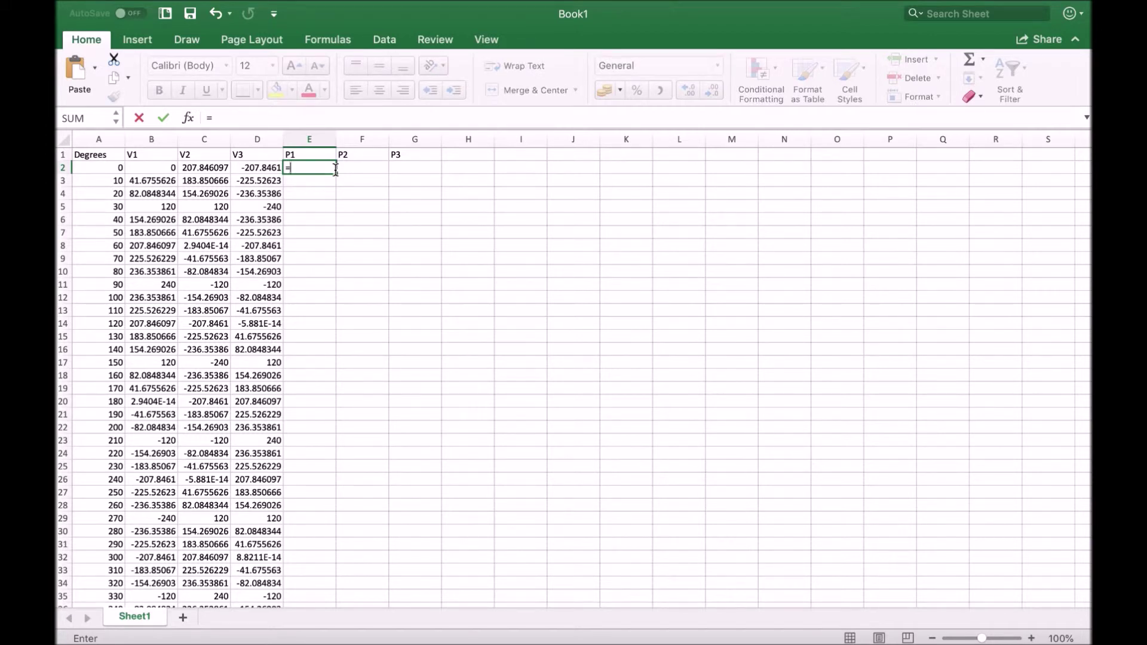
pyautogui.click(169, 168)
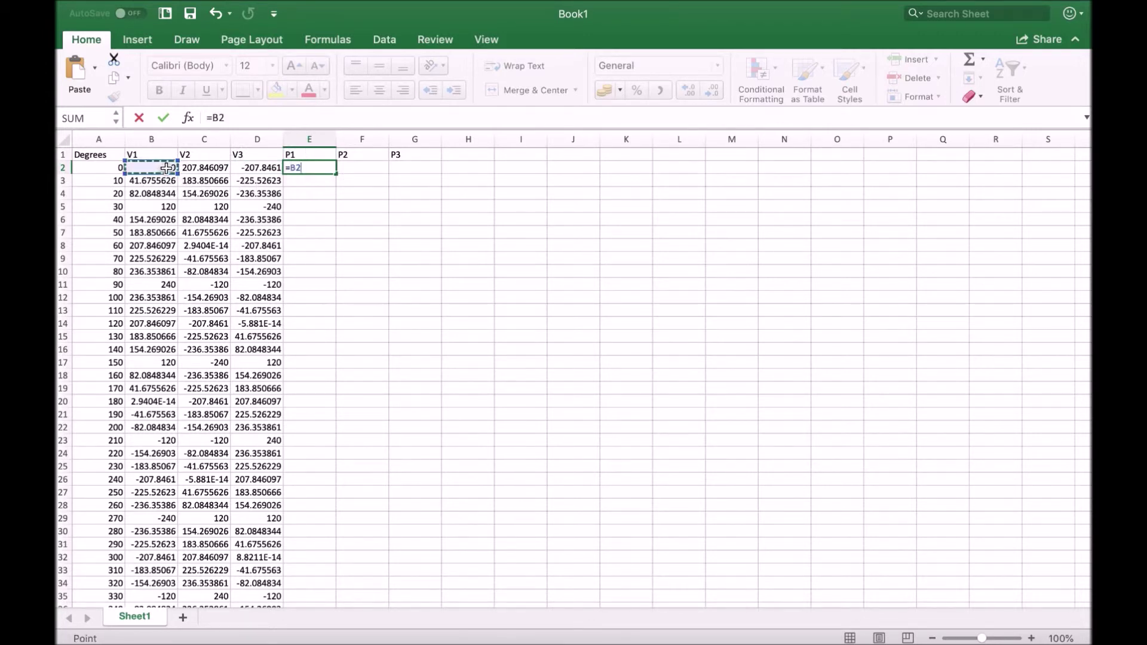
pyautogui.write('^2/100')
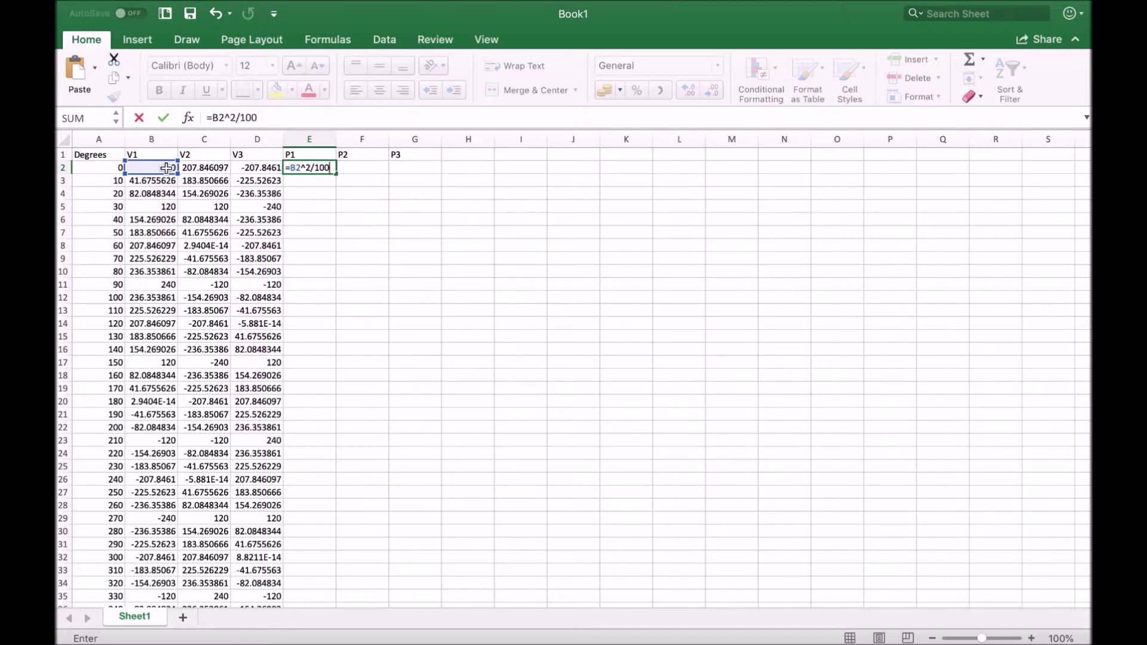
pyautogui.press('Return')
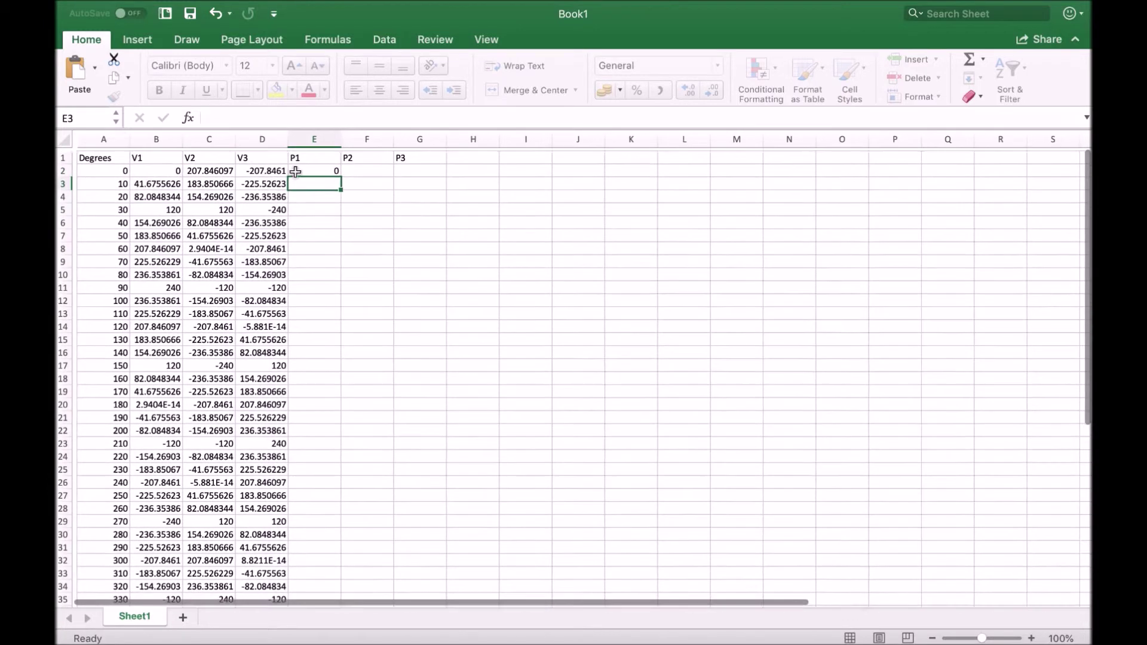
# Enter =C2^2/100 for P2 in F2 and =D2^2/100 for P3 in G2.
pyautogui.click(360, 169)
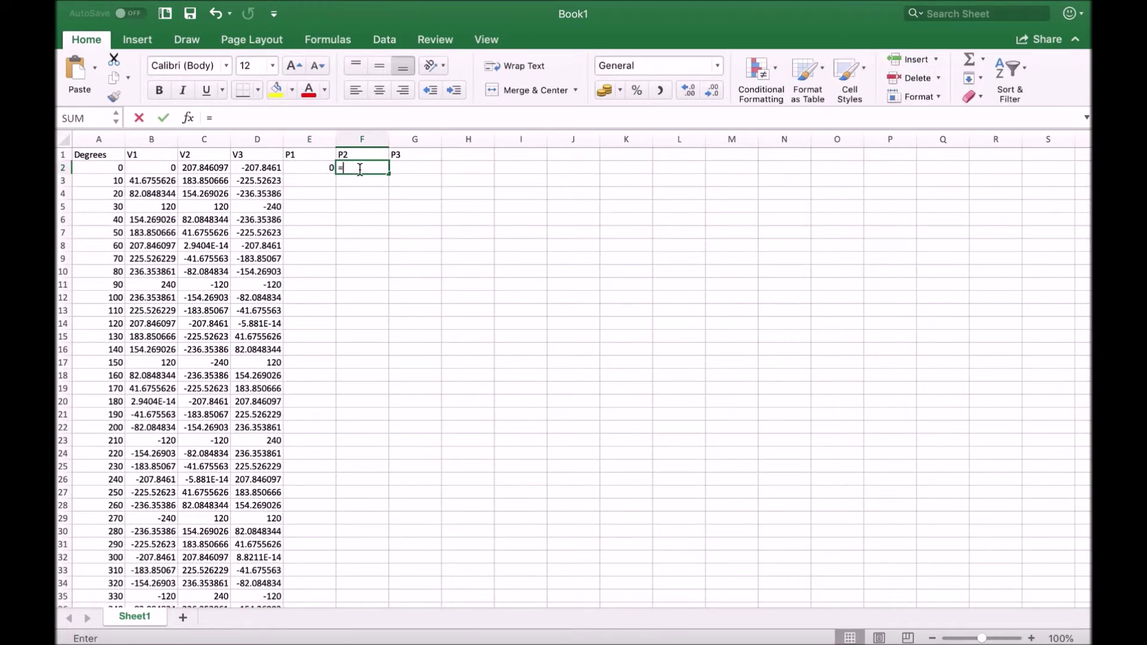
pyautogui.write('=')
pyautogui.click(210, 169)
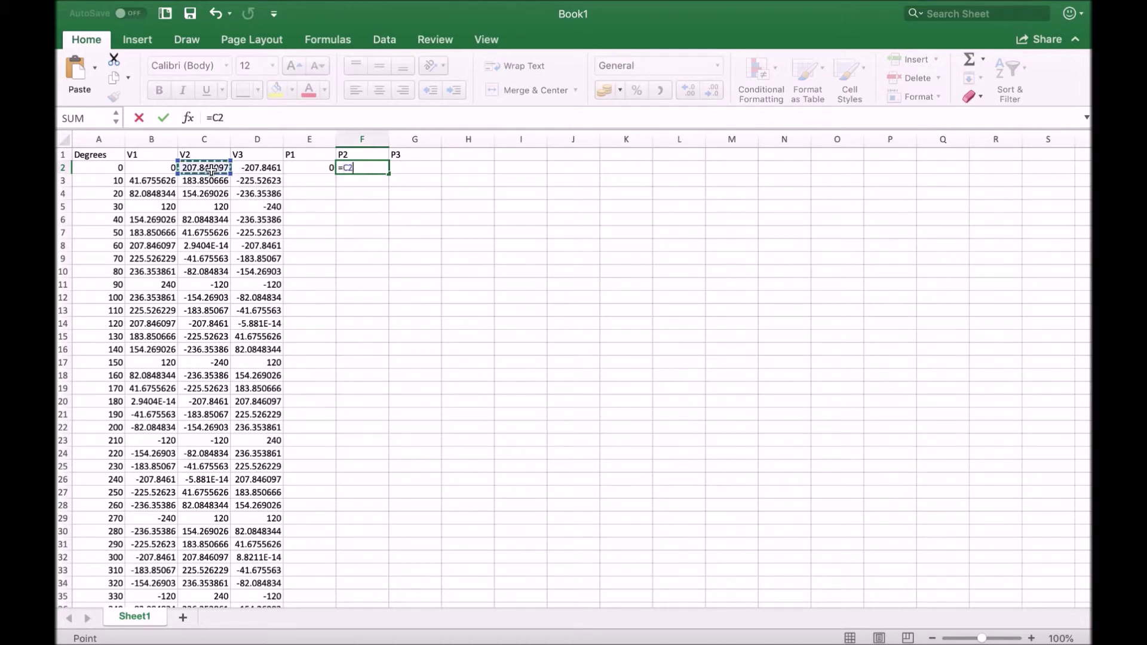
pyautogui.write('^2/100')
pyautogui.press('Return')
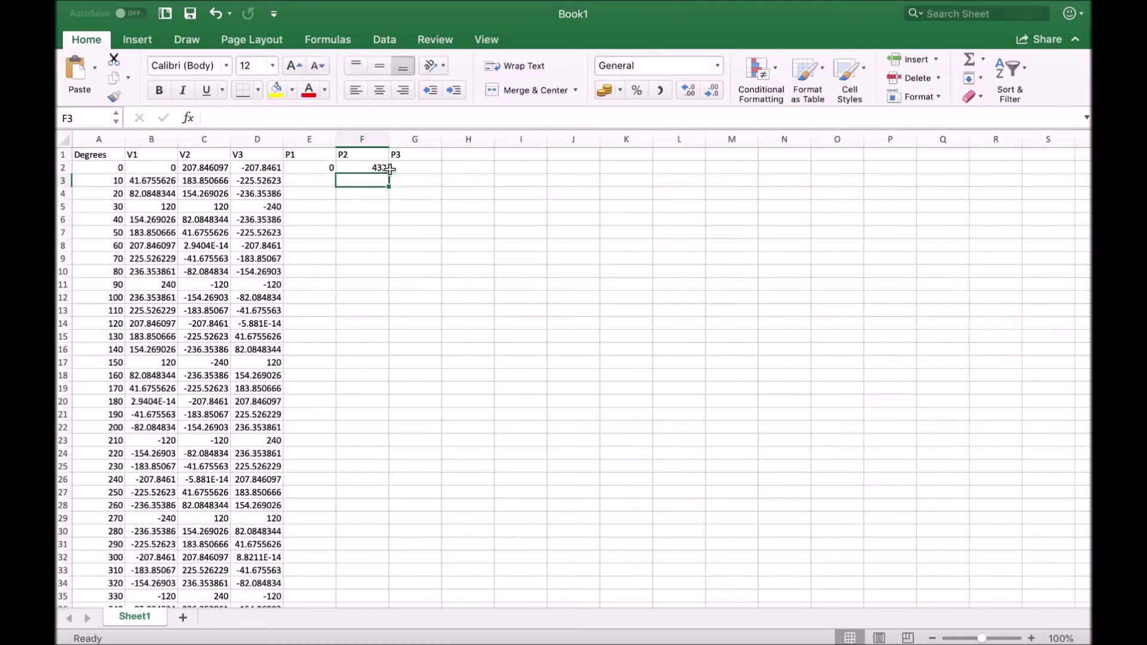
pyautogui.click(413, 168)
pyautogui.write('=')
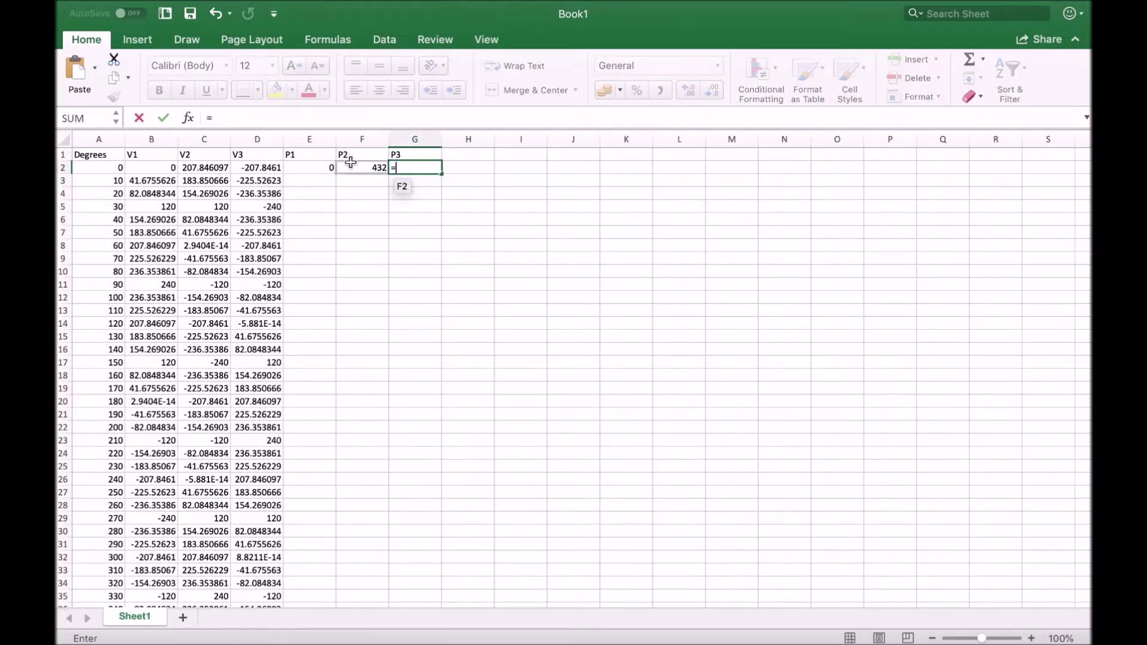
pyautogui.click(264, 167)
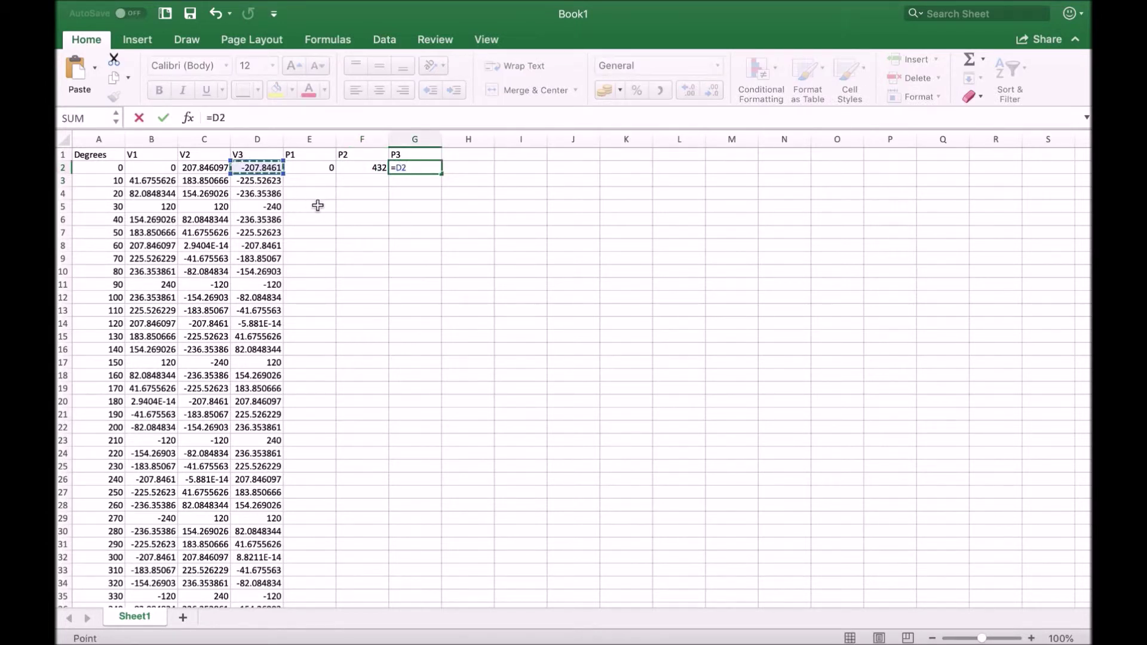
pyautogui.write('^2/100')
pyautogui.press('Return')
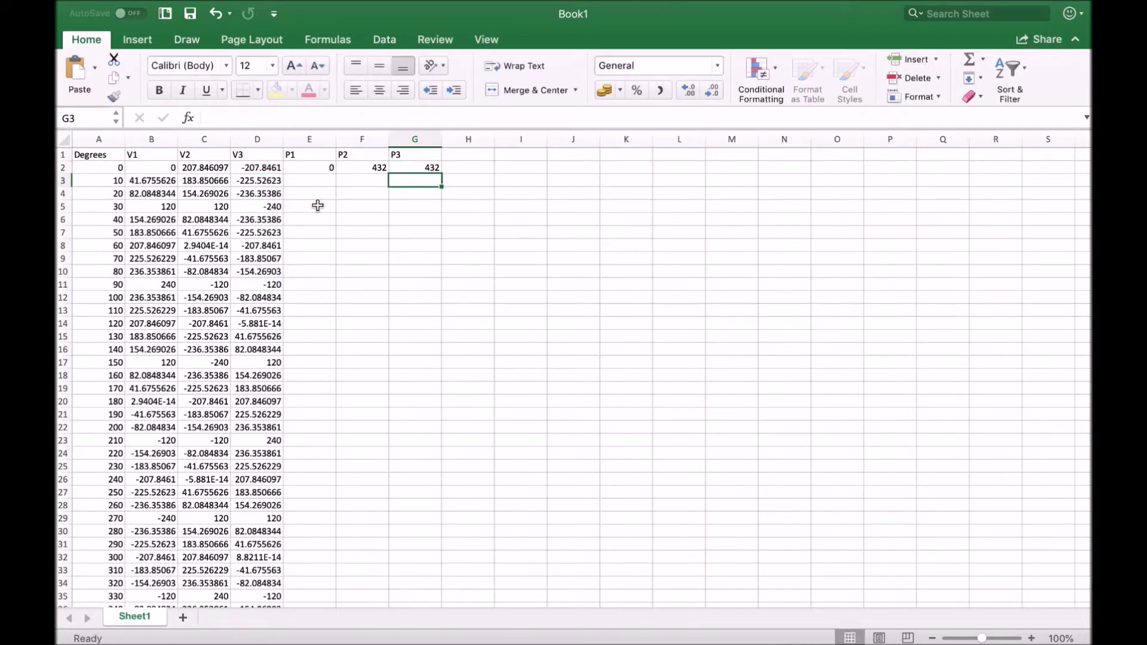
# Fill the E2:G2 power formulas down all rows, then select the data table from Degrees.
pyautogui.moveTo(322, 168); pyautogui.dragTo(430, 168)
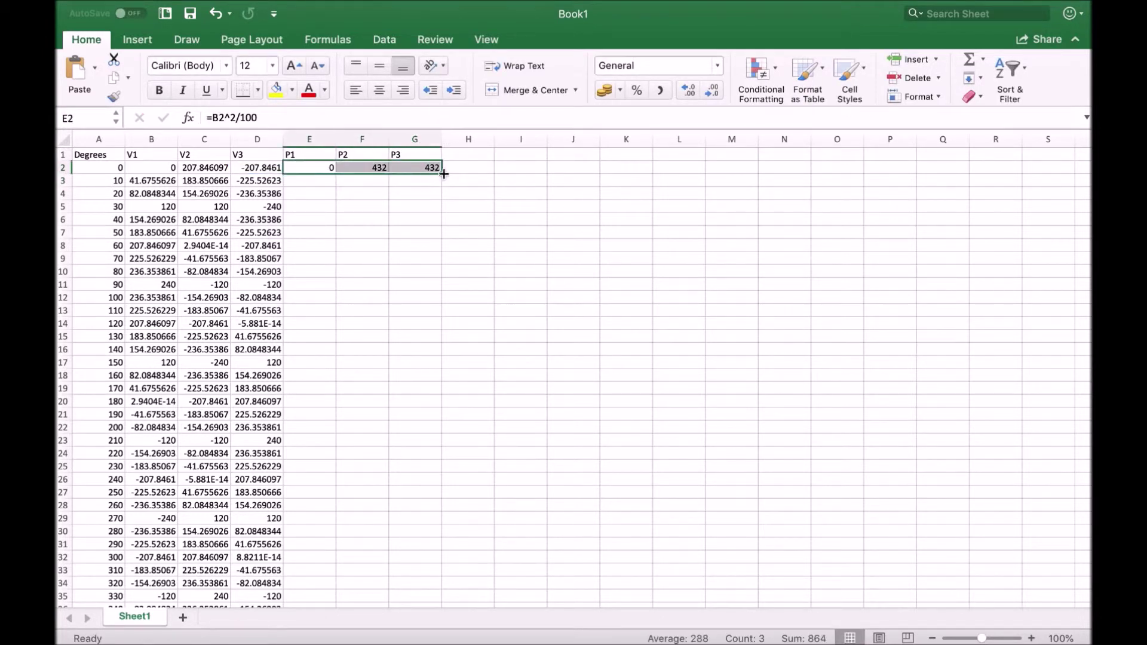
pyautogui.doubleClick(443, 173)
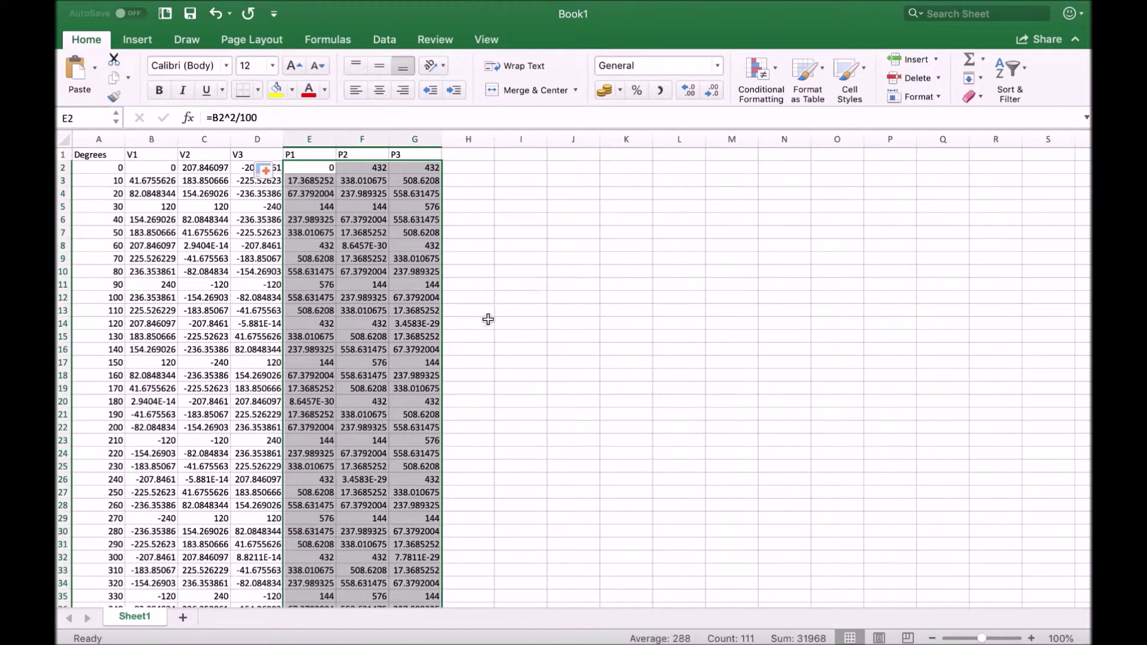
pyautogui.scroll(-1, 486, 324)
pyautogui.scroll(1, 486, 324)
pyautogui.click(98, 154)
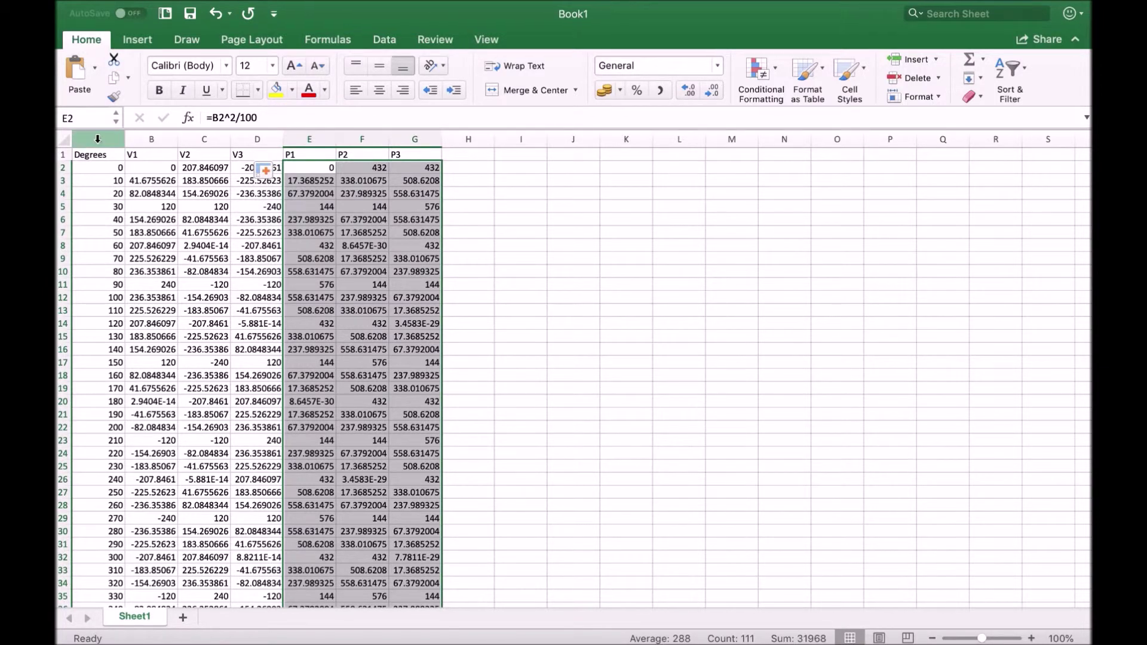
pyautogui.hotkey('ctrl', 'shift', 'Down')
pyautogui.hotkey('shift', 'Right')
pyautogui.hotkey('shift', 'Right')
pyautogui.hotkey('shift', 'Right')
pyautogui.hotkey('shift', 'Right')
pyautogui.hotkey('shift', 'Right')
pyautogui.hotkey('shift', 'Right')
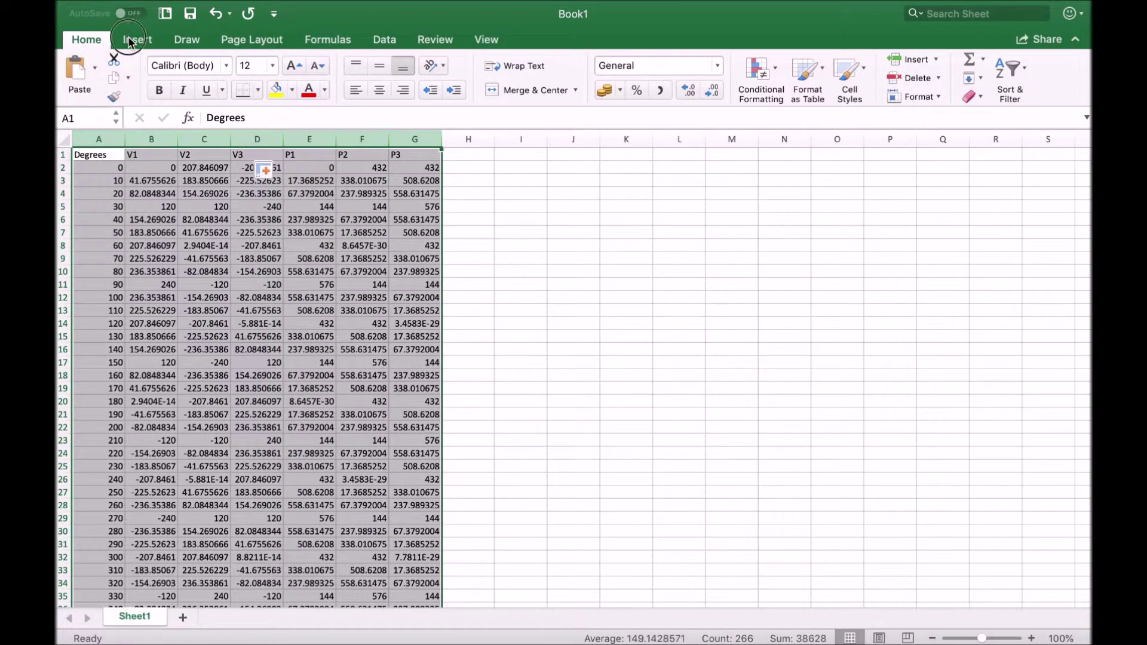
# Insert a Scatter with Smooth Lines and Markers chart of all six columns, then move and enlarge it.
pyautogui.click(135, 39)
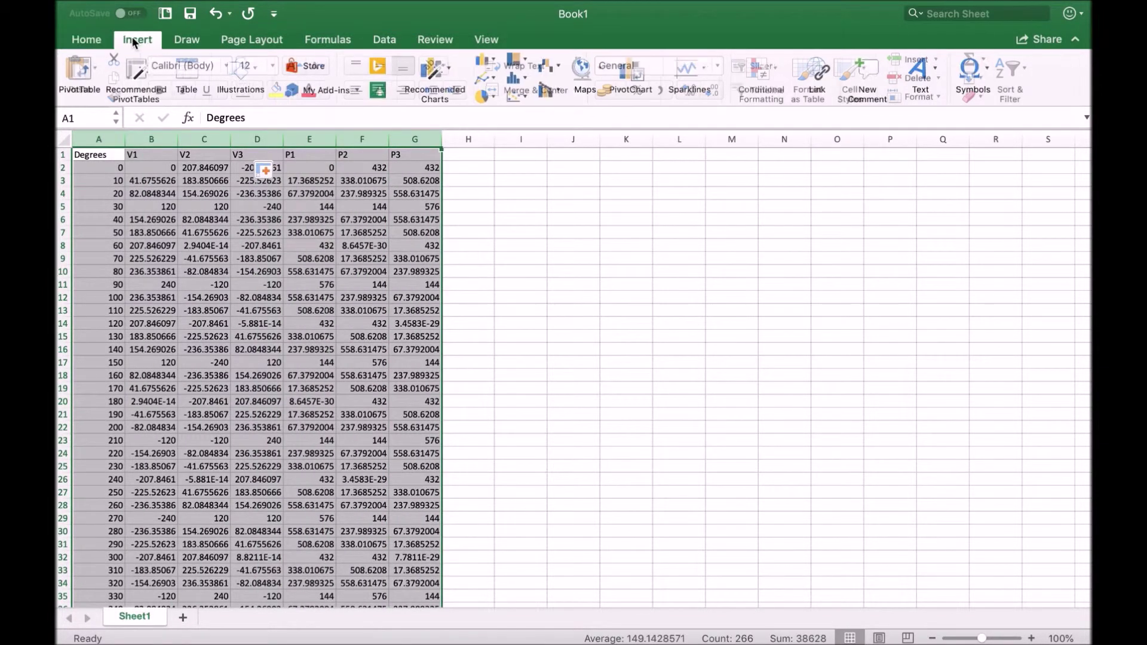
pyautogui.click(515, 93)
pyautogui.click(647, 177)
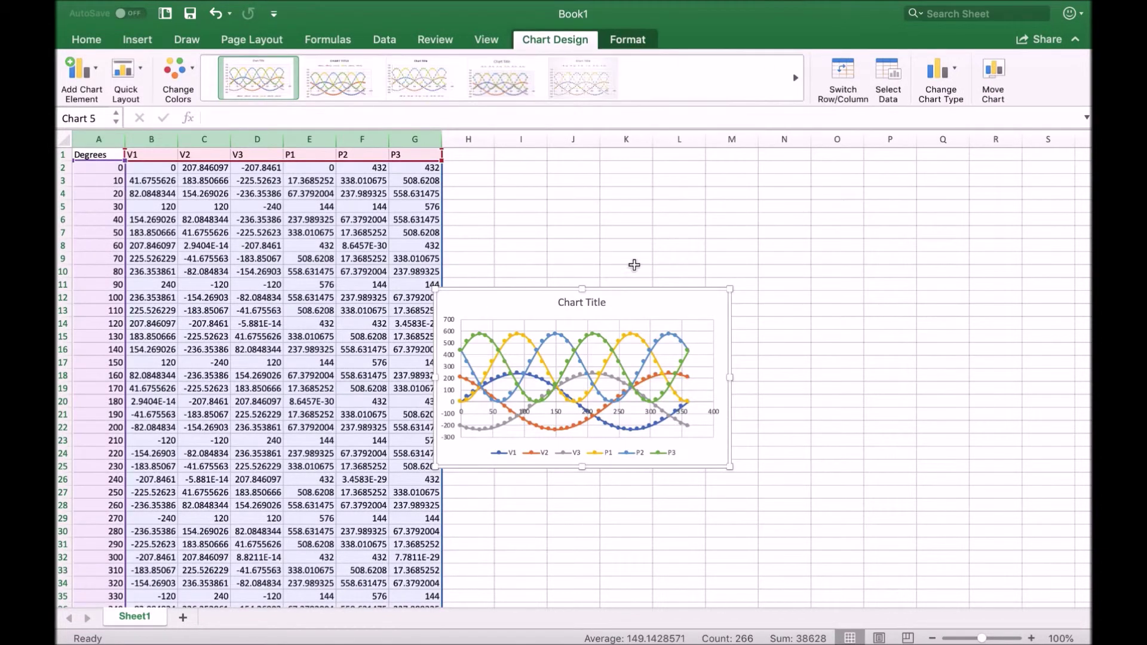
pyautogui.moveTo(648, 299); pyautogui.dragTo(381, 166)
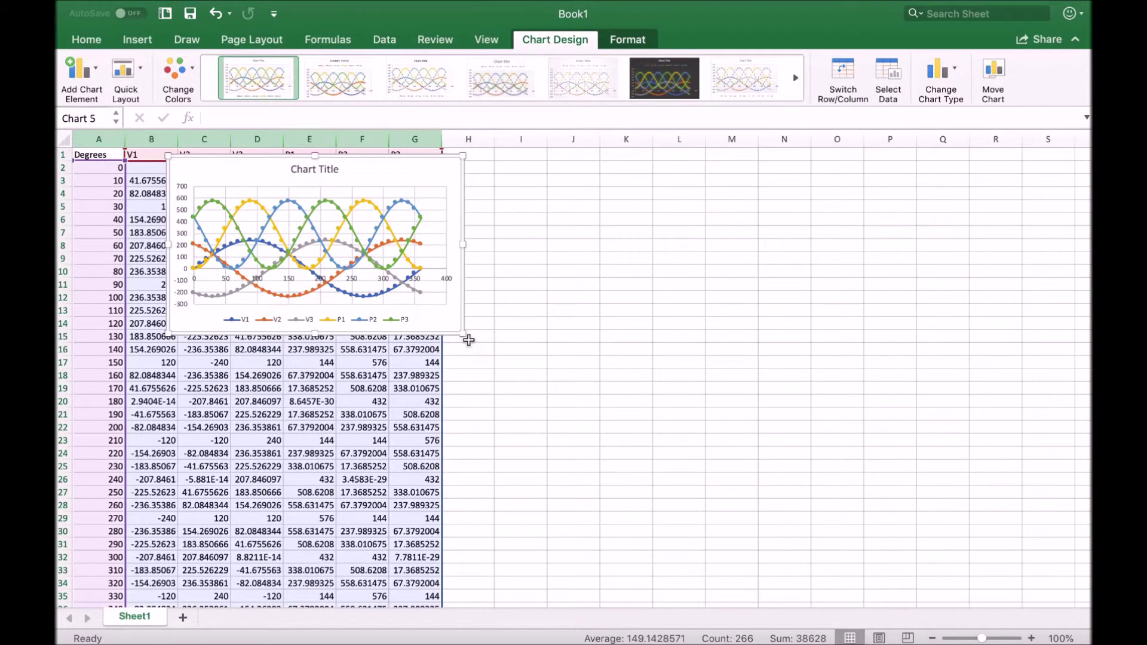
pyautogui.moveTo(464, 334); pyautogui.dragTo(926, 593)
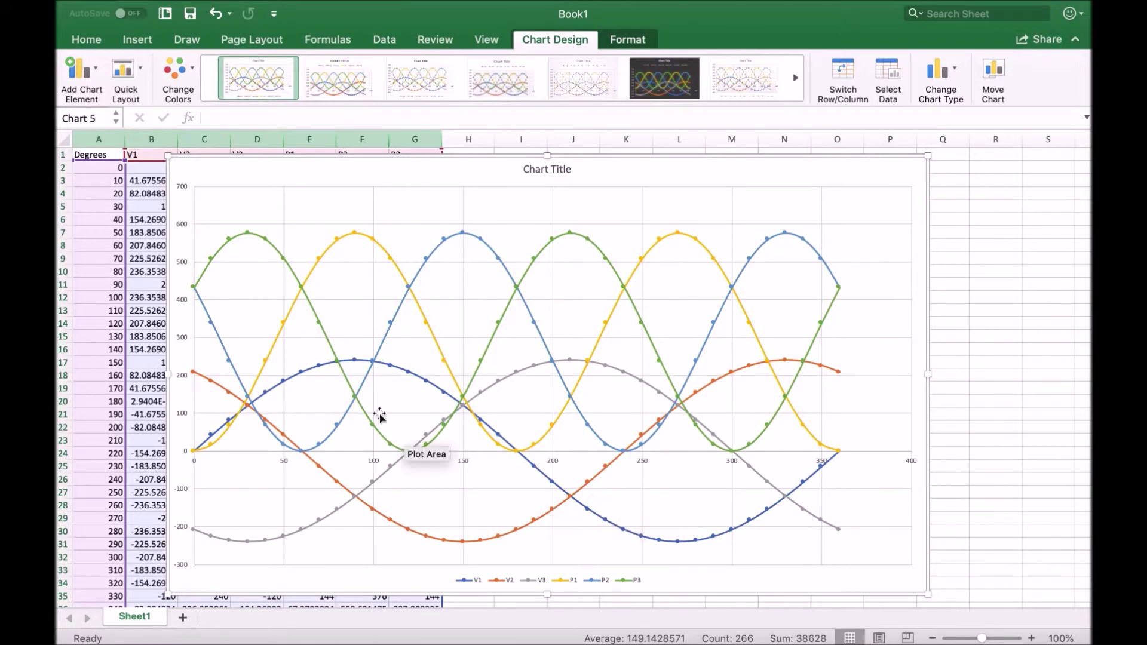
# Read several data-point values on the six-curve chart, then delete the chart.
pyautogui.moveTo(367, 240)
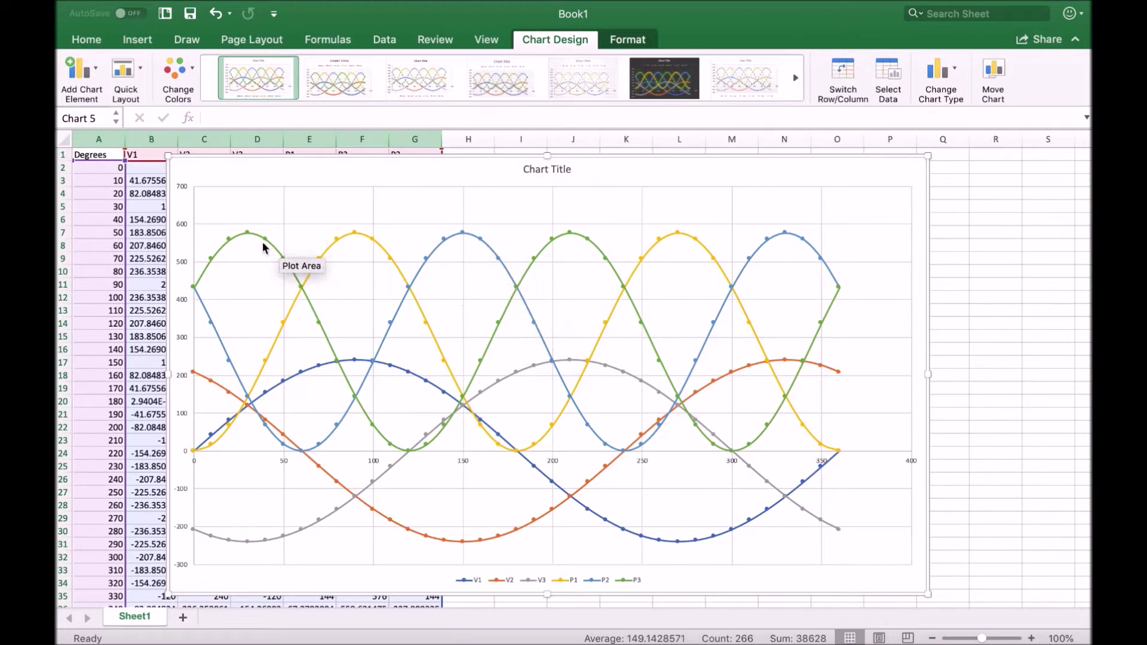
pyautogui.moveTo(244, 244)
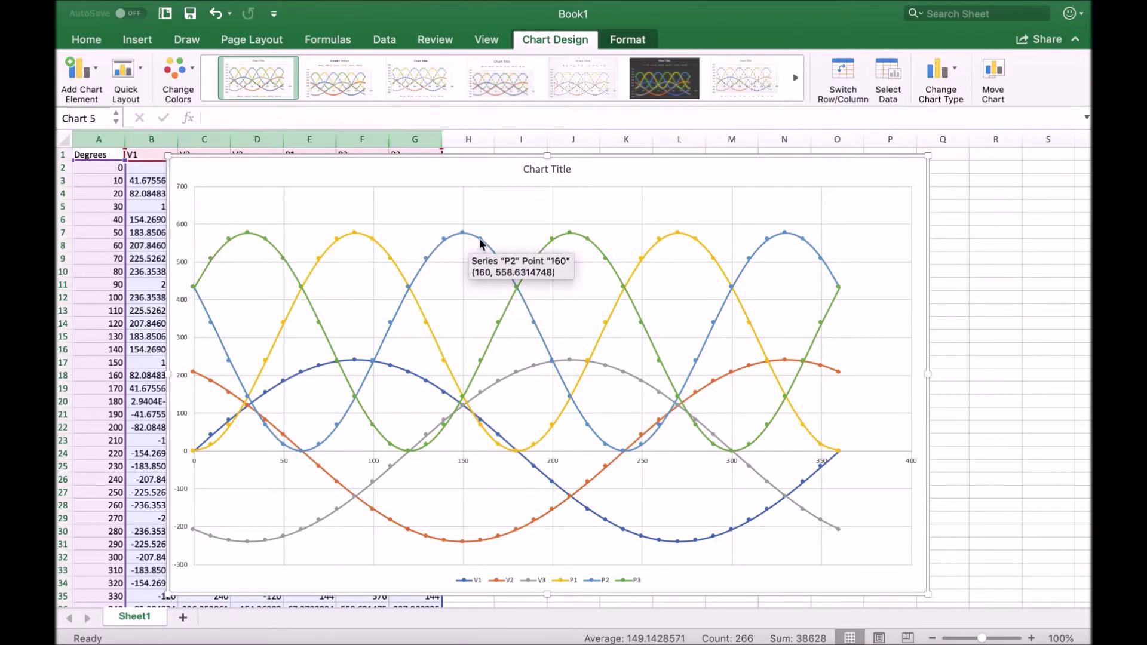
pyautogui.moveTo(464, 241)
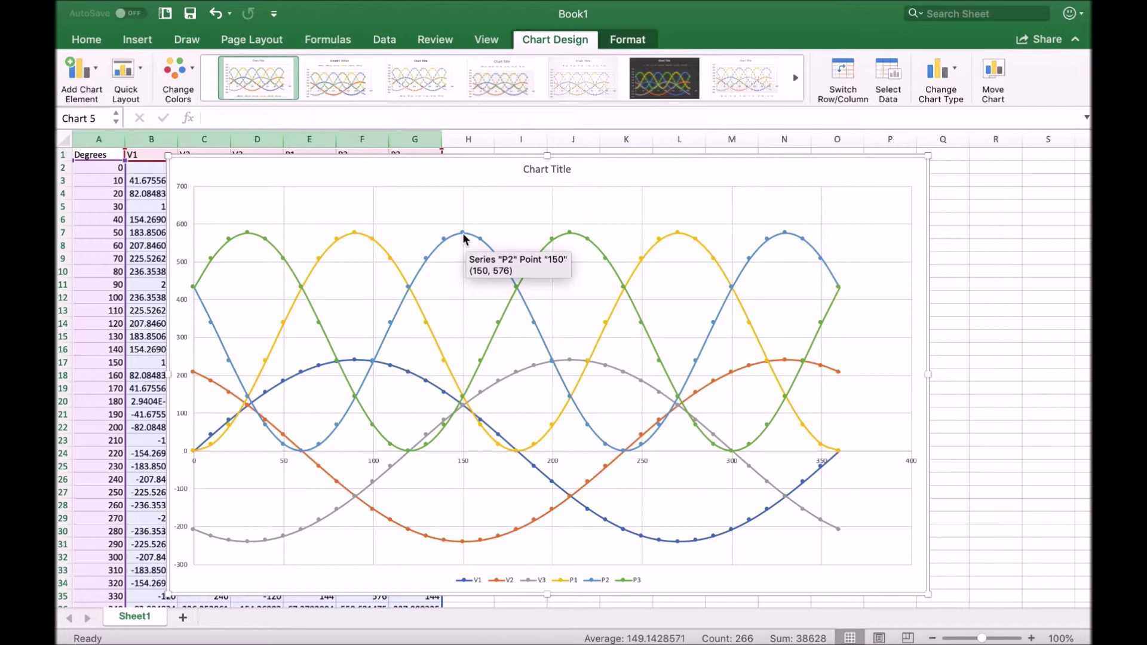
pyautogui.moveTo(355, 238)
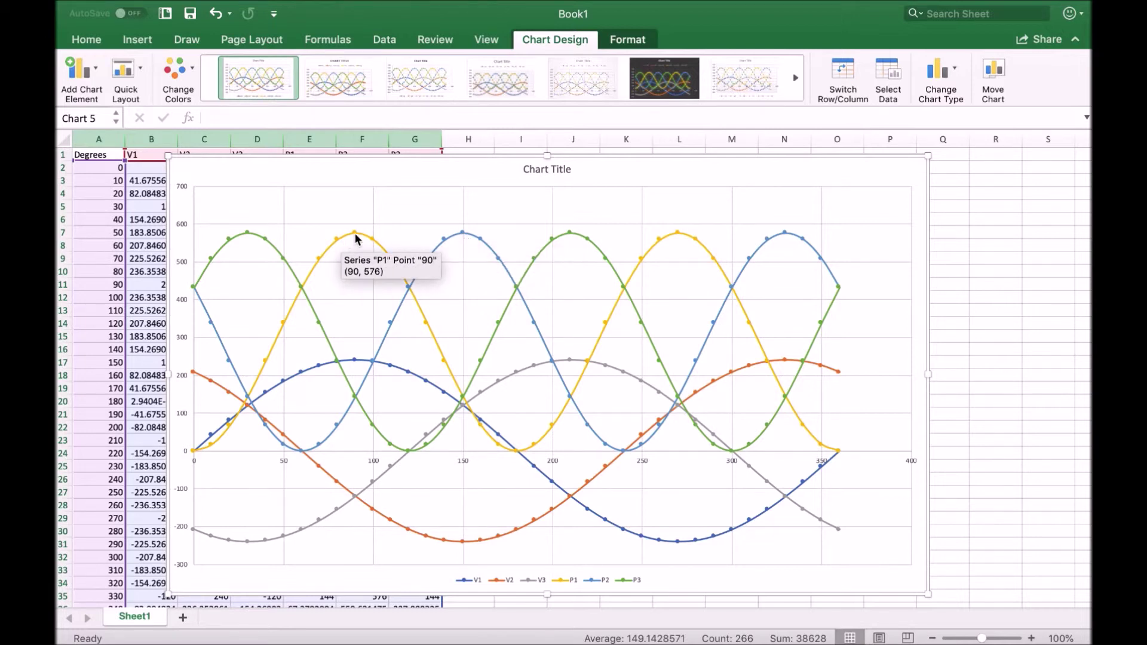
pyautogui.moveTo(571, 233)
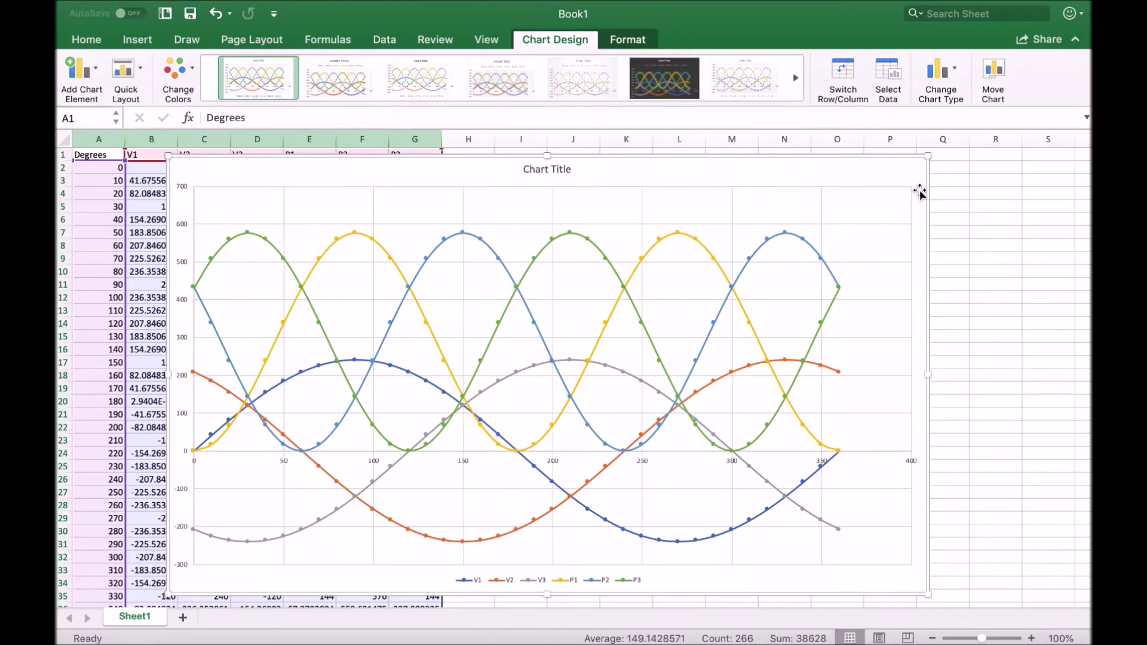
pyautogui.press('Delete')
pyautogui.click(469, 156)
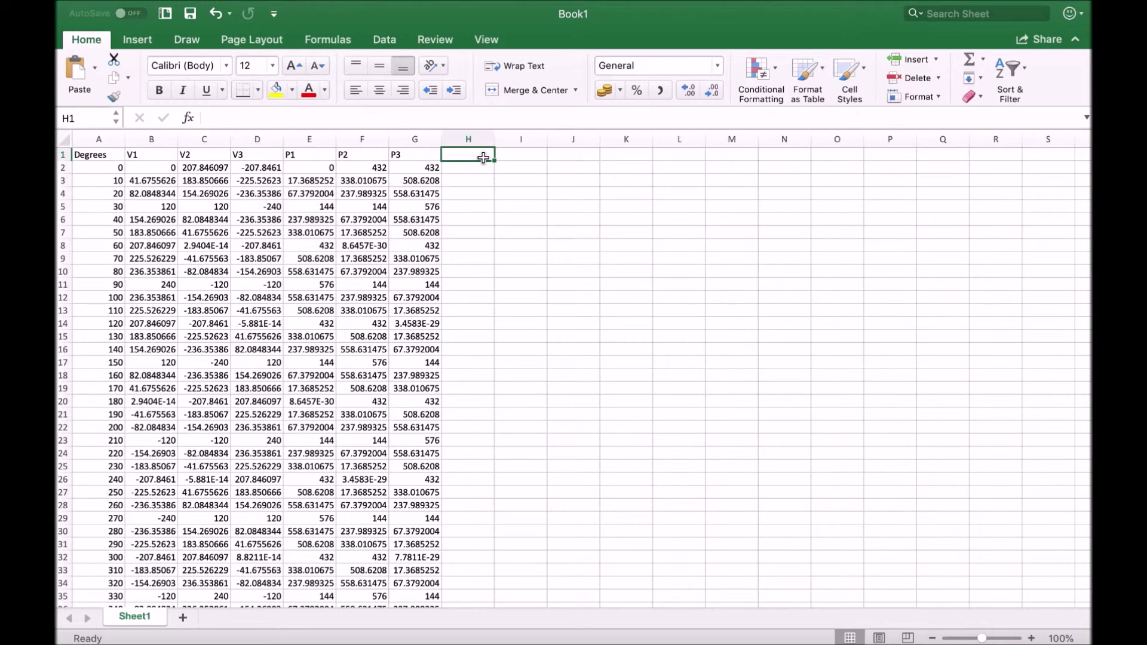
# Head column H 'PT', enter =SUM(E2:G2) in H2 and fill it down, giving 864.
pyautogui.write('PT')
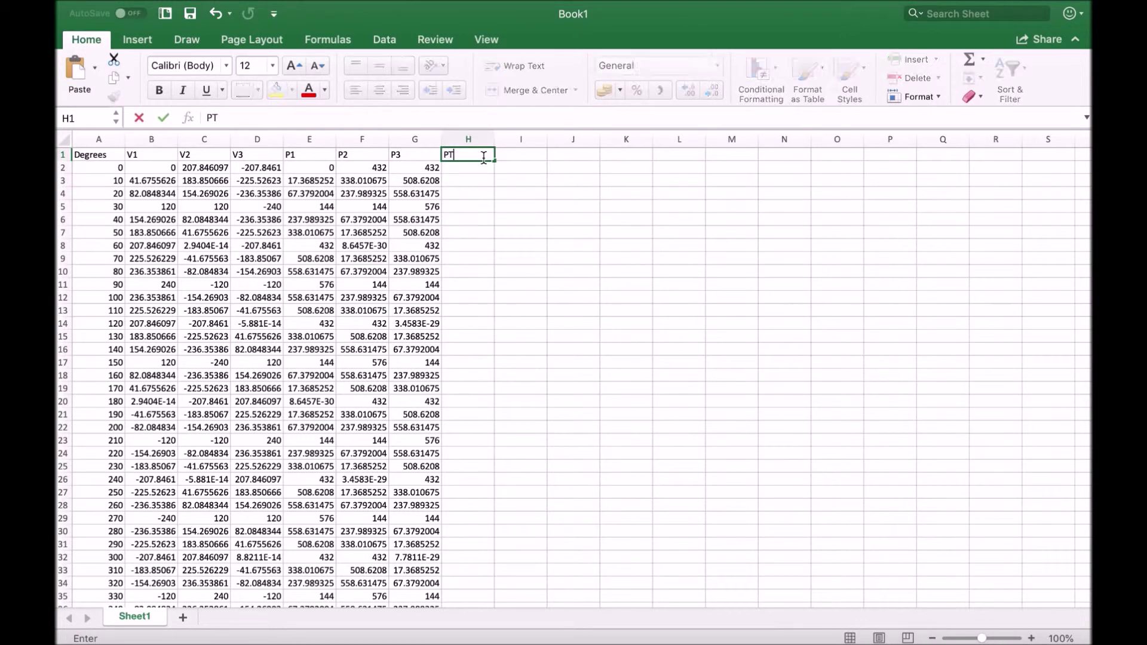
pyautogui.press('Return')
pyautogui.write('=SUM')
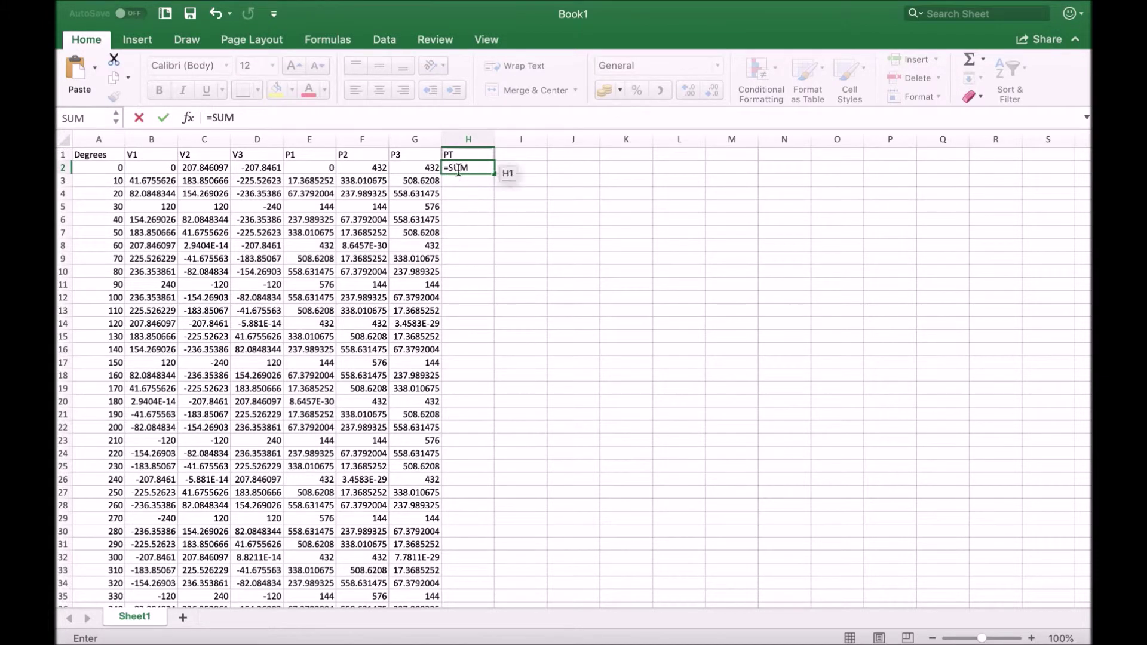
pyautogui.write('(')
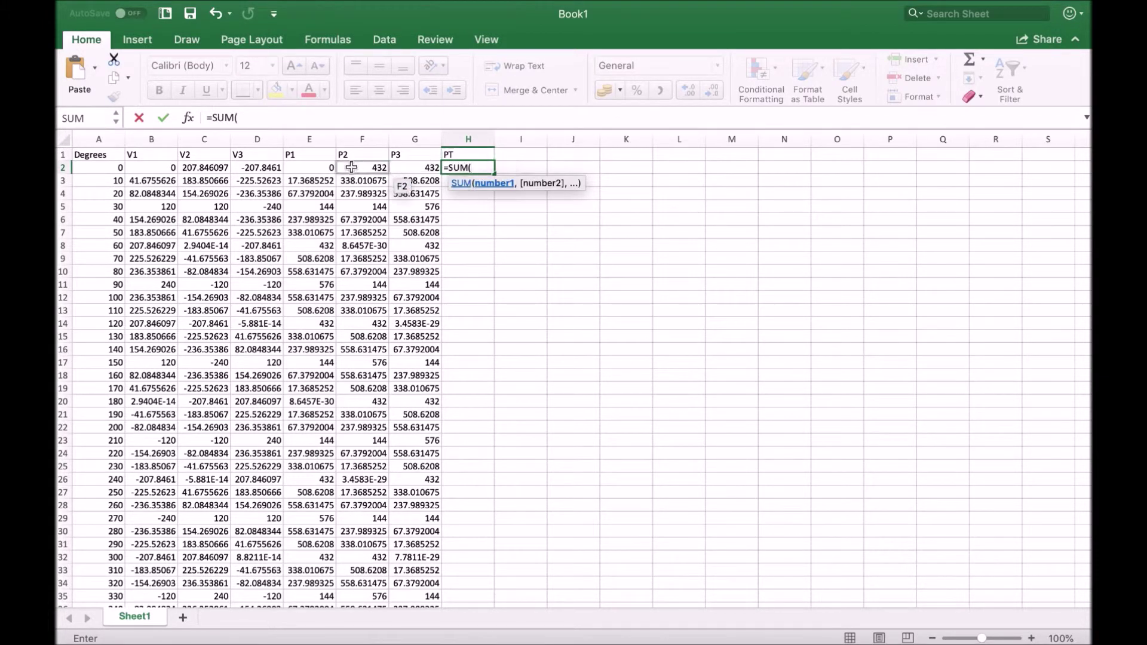
pyautogui.moveTo(317, 168); pyautogui.dragTo(417, 162)
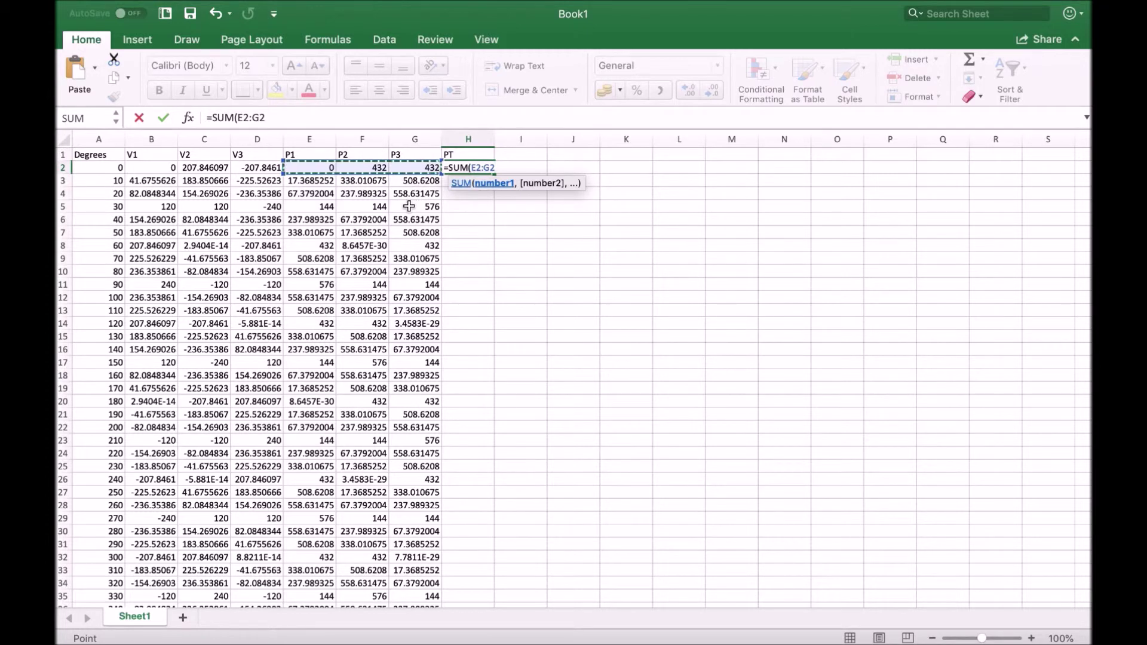
pyautogui.write(')')
pyautogui.press('Return')
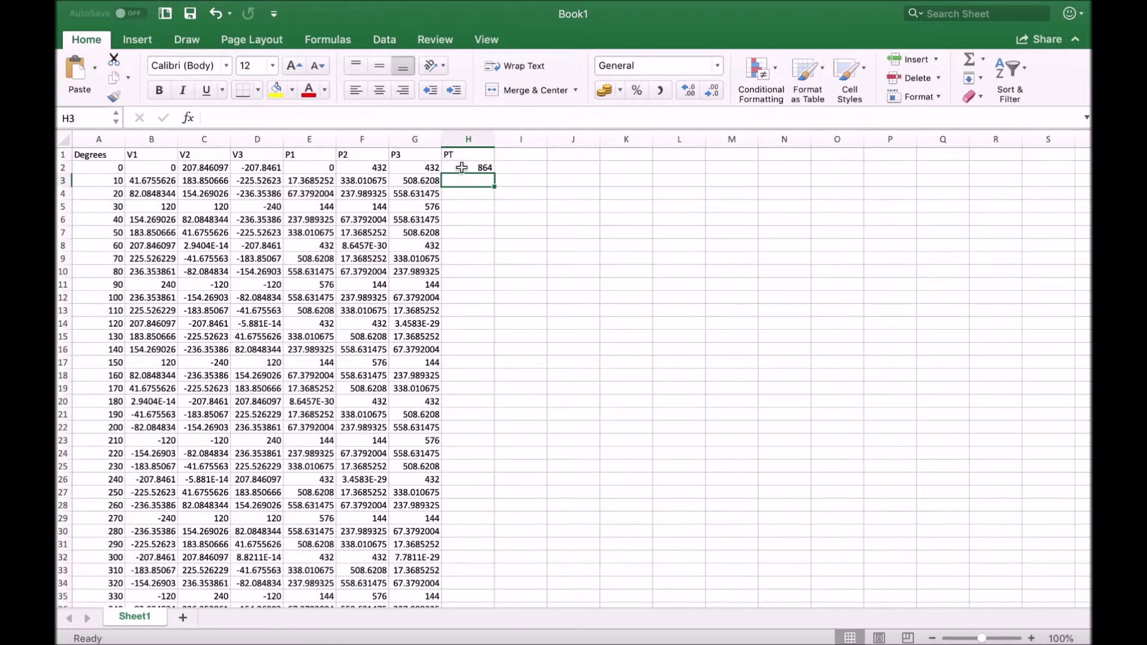
pyautogui.click(487, 168)
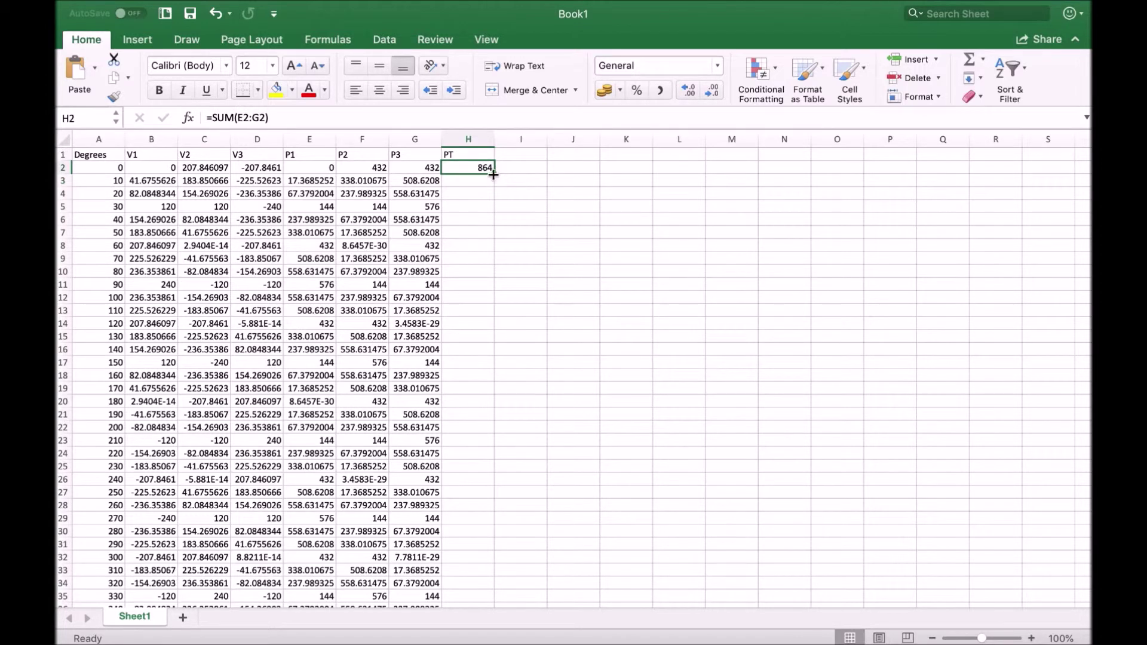
pyautogui.doubleClick(495, 175)
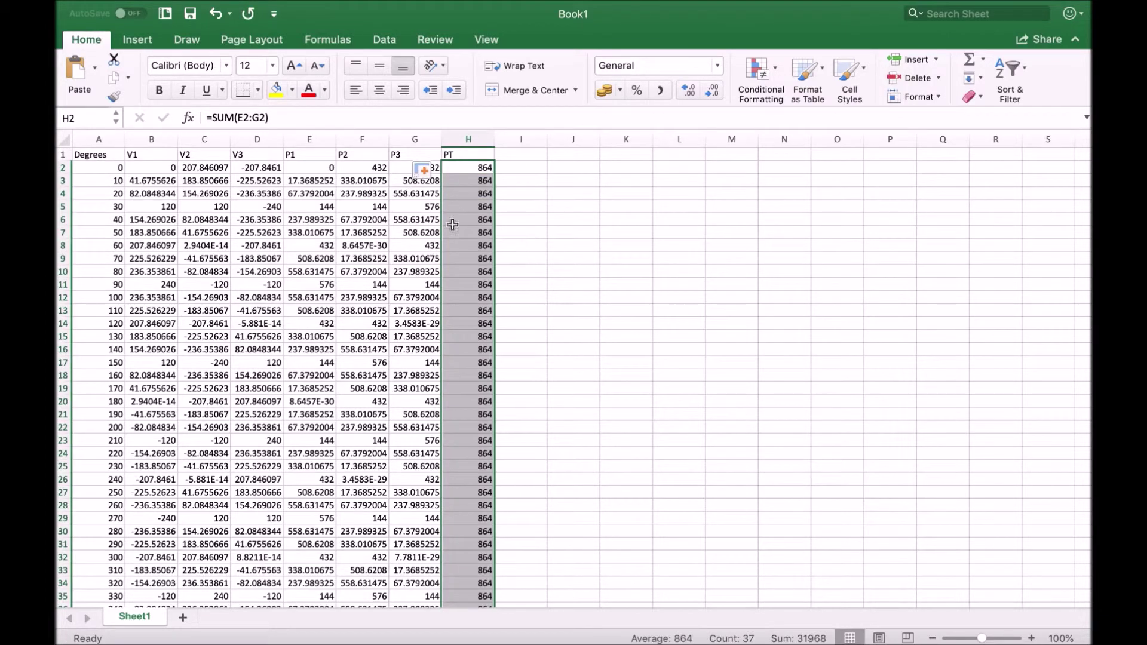
pyautogui.scroll(-5, 484, 590)
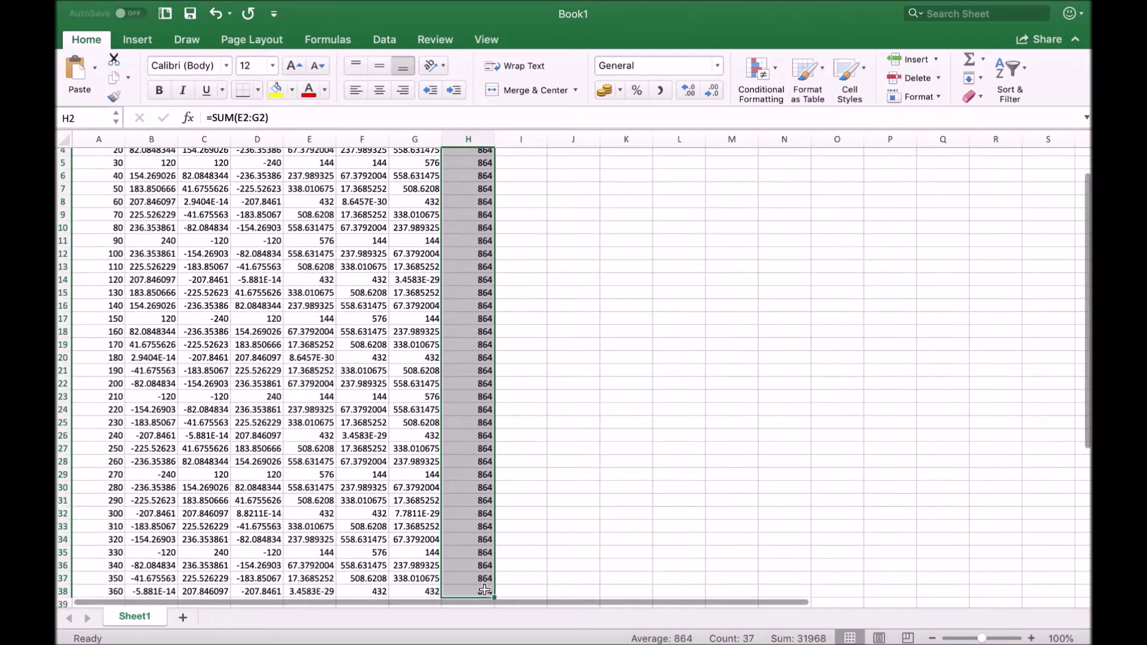
pyautogui.scroll(5, 482, 583)
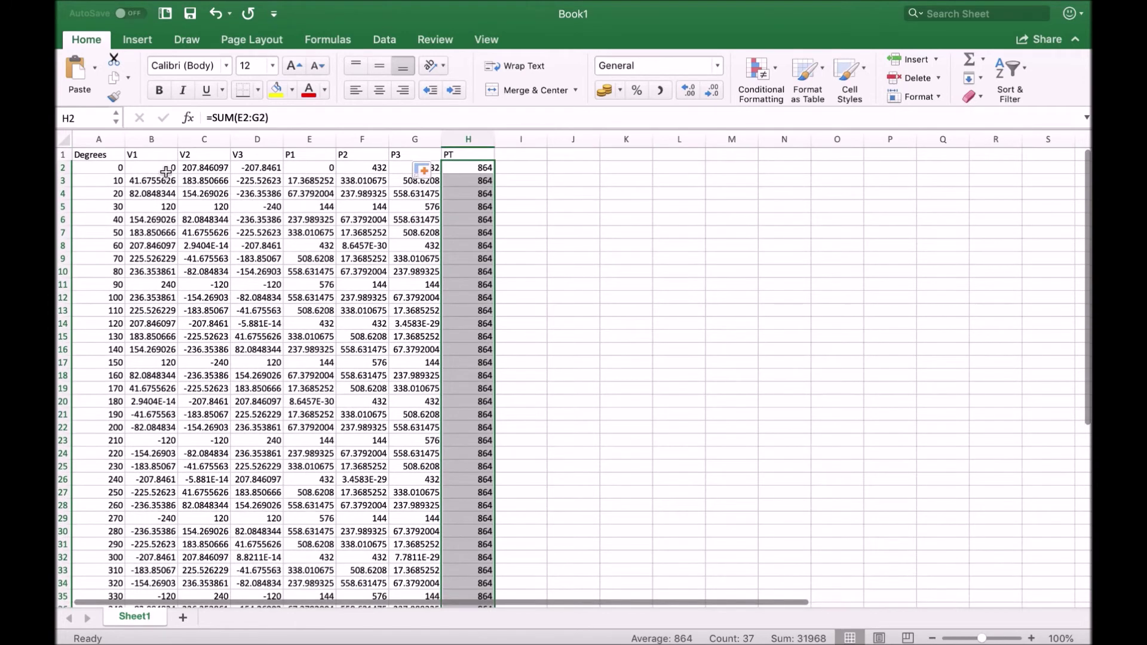
# Plot columns A–H as a smooth-line scatter chart with markers, enlarged to show flat PT at 864 above the pulsing powers.
pyautogui.moveTo(101, 139); pyautogui.dragTo(471, 140)
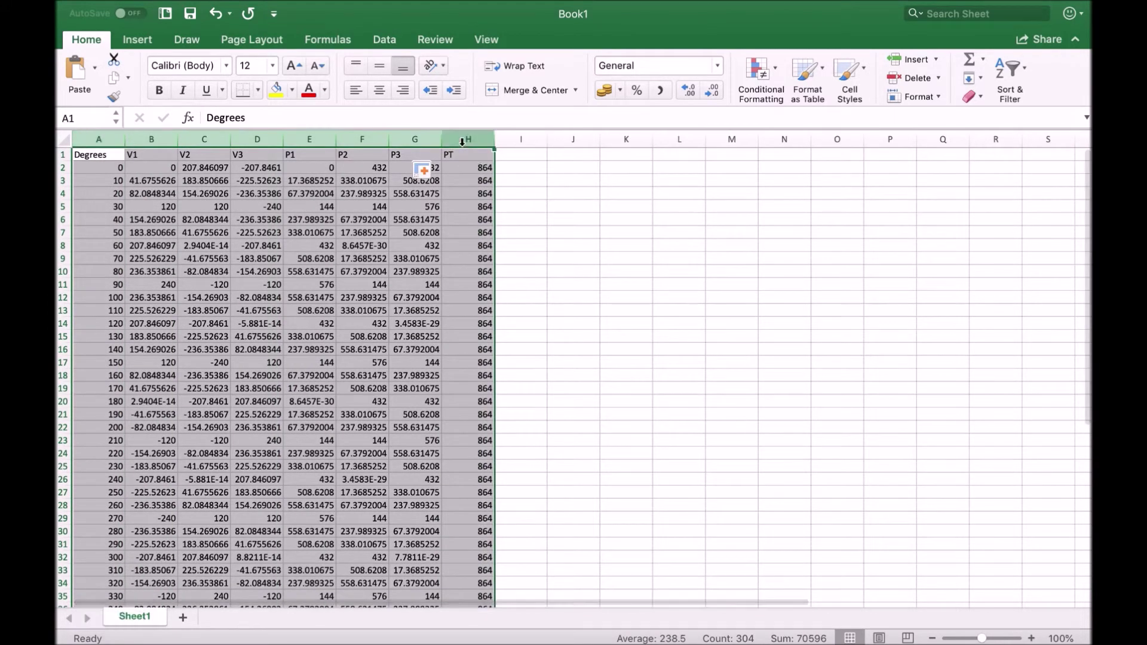
pyautogui.click(153, 41)
pyautogui.click(516, 95)
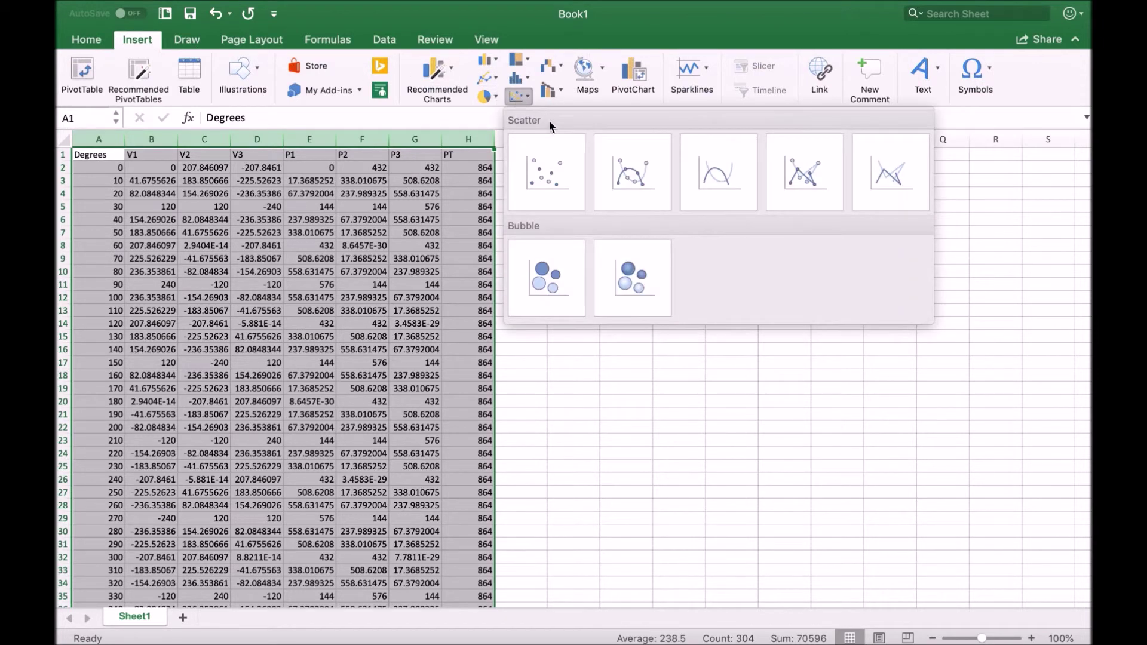
pyautogui.click(639, 183)
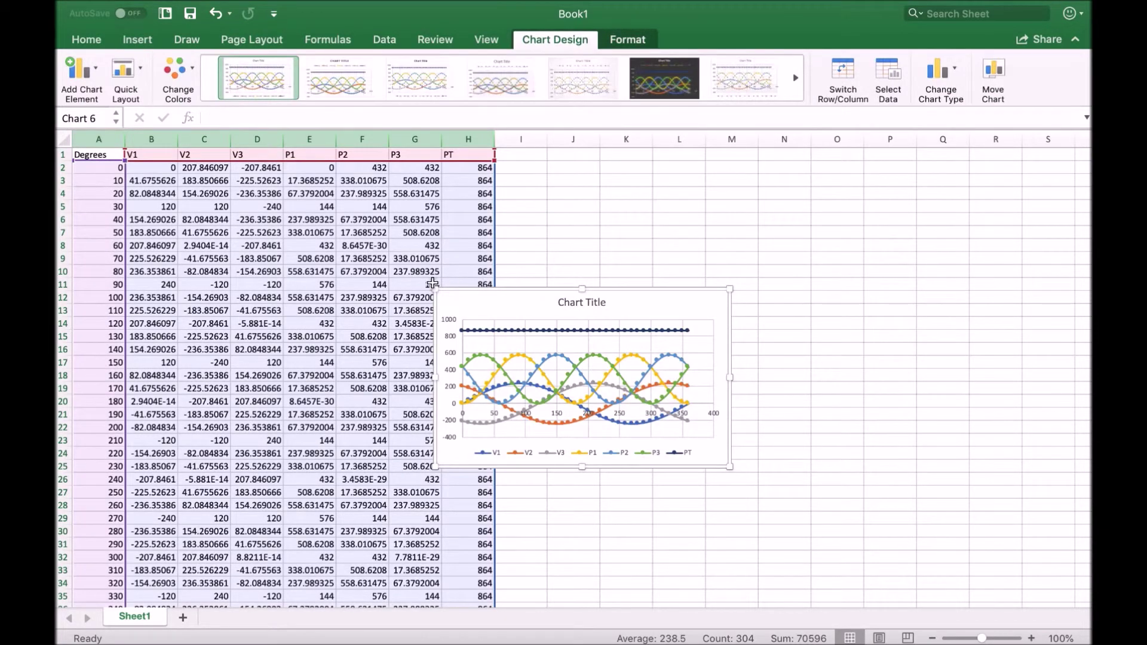
pyautogui.moveTo(434, 288); pyautogui.dragTo(170, 161)
pyautogui.moveTo(734, 468); pyautogui.dragTo(941, 594)
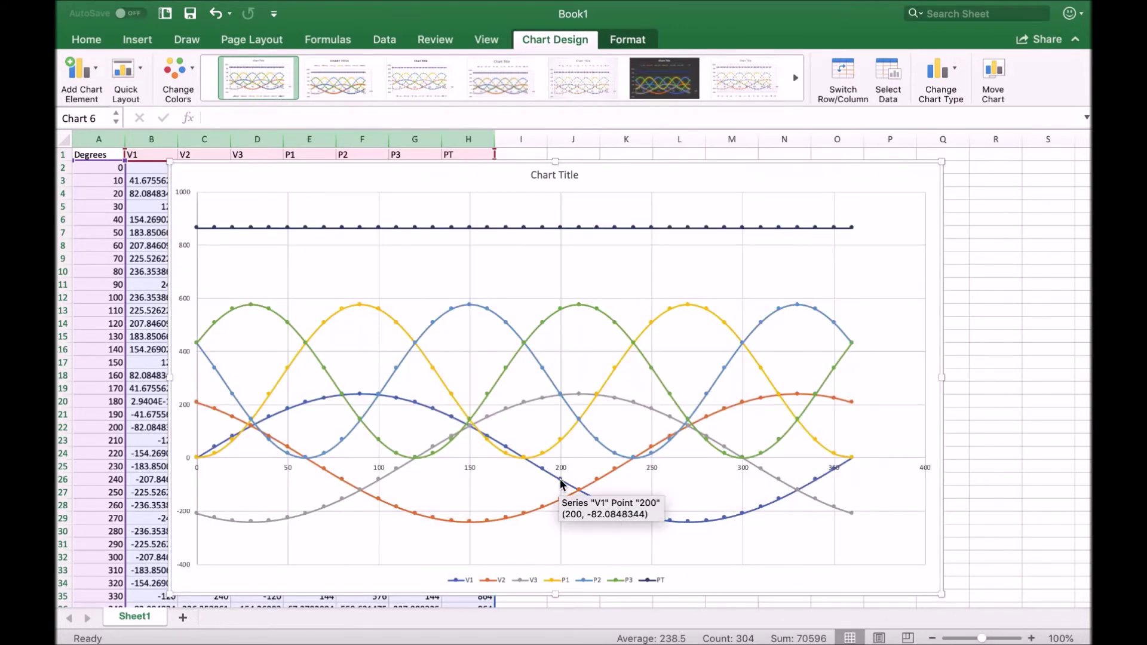